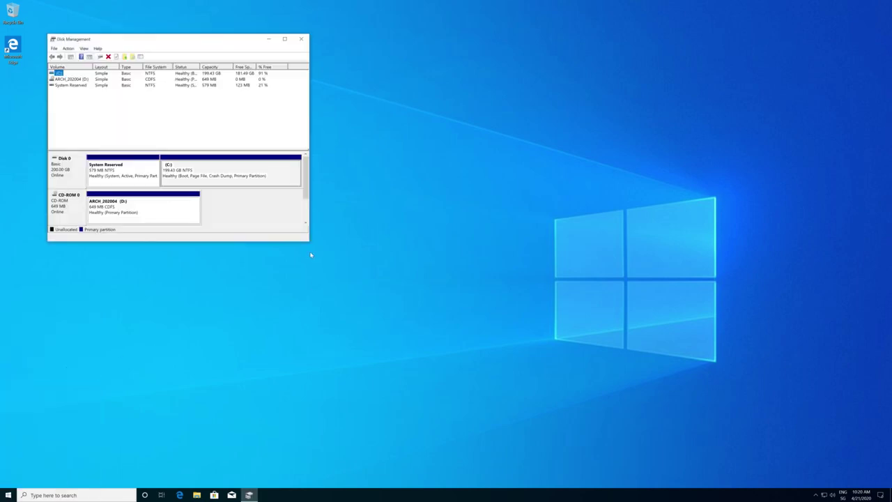
Shrink the C: volume on Disk 0 by 100000 MB to free unallocated space, and close Disk Management.
{"action": "left_click_drag", "start_coordinate": [308, 245], "coordinate": [602, 394]}
{"action": "left_click", "coordinate": [420, 176]}
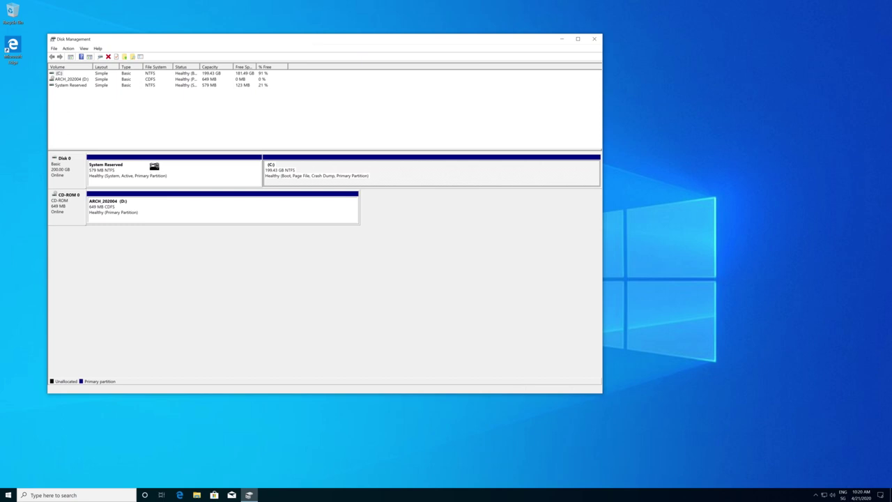
{"action": "left_click", "coordinate": [209, 413]}
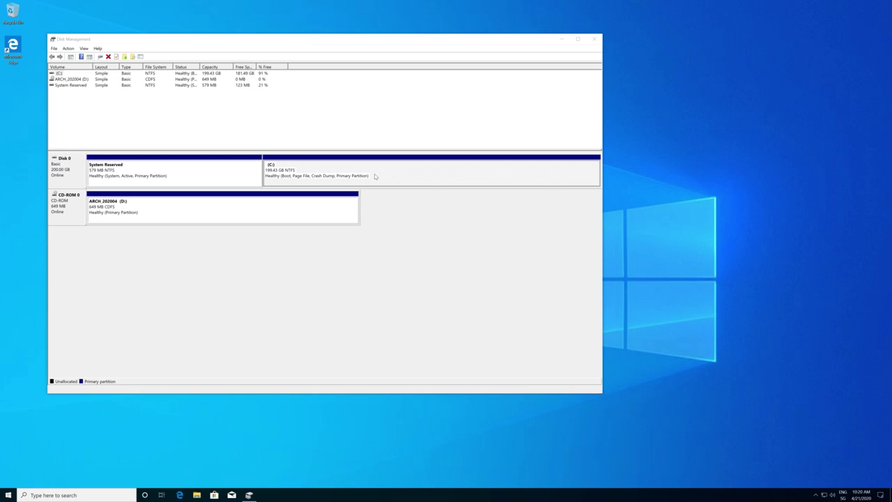
{"action": "right_click", "coordinate": [430, 174]}
{"action": "left_click", "coordinate": [446, 231]}
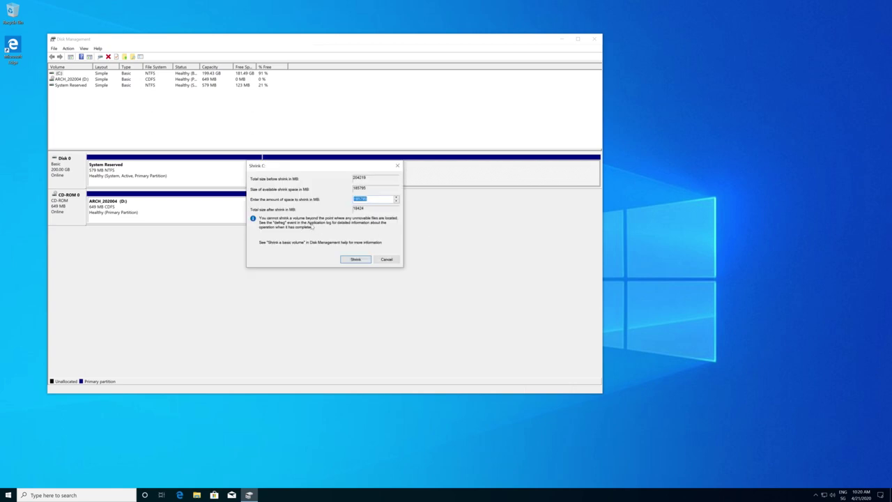
{"action": "double_click", "coordinate": [363, 200]}
{"action": "type", "text": "100000"}
{"action": "left_click", "coordinate": [355, 259]}
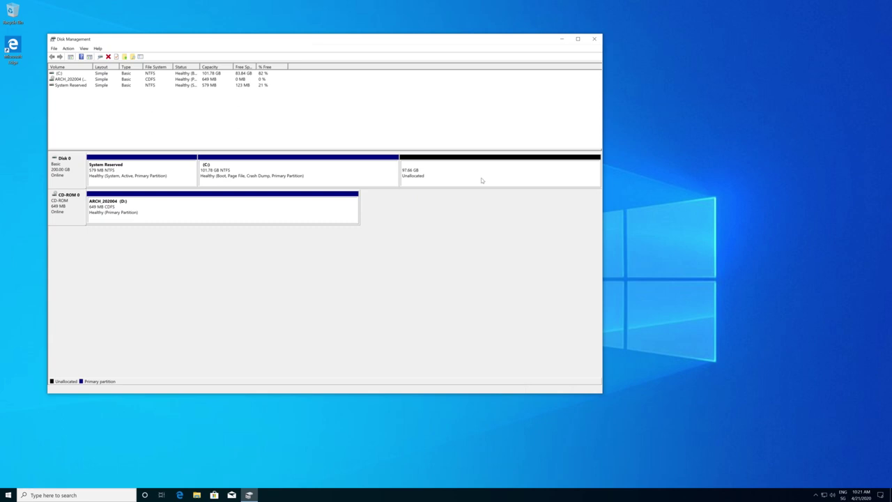
{"action": "left_click", "coordinate": [594, 39]}
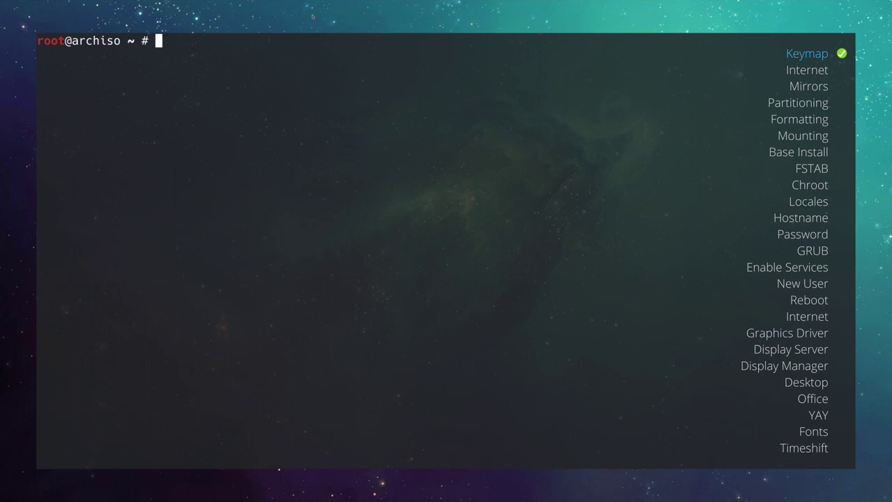
List all available console keymaps with localectl, look through the list, and return to a cleared prompt.
{"action": "type", "text": "localectl "}
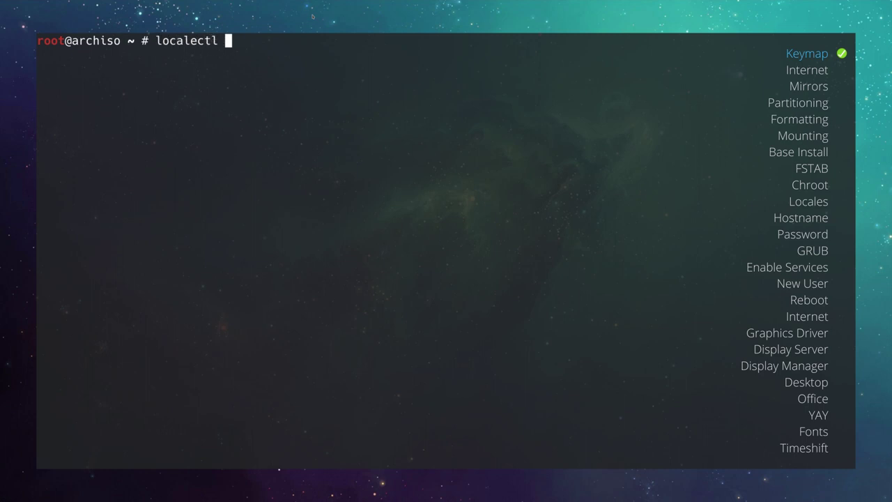
{"action": "type", "text": "list-keymaps"}
{"action": "key", "text": "Return"}
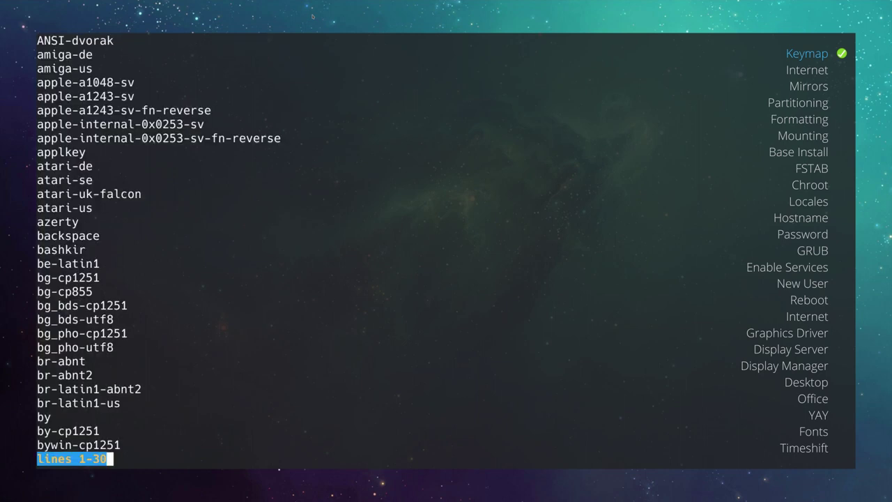
{"action": "key", "text": "Down"}
{"action": "key", "text": "Down"}
{"action": "key", "text": "Down"}
{"action": "key", "text": "Down"}
{"action": "key", "text": "Down"}
{"action": "key", "text": "Down"}
{"action": "key", "text": "Down"}
{"action": "key", "text": "Down"}
{"action": "key", "text": "Down"}
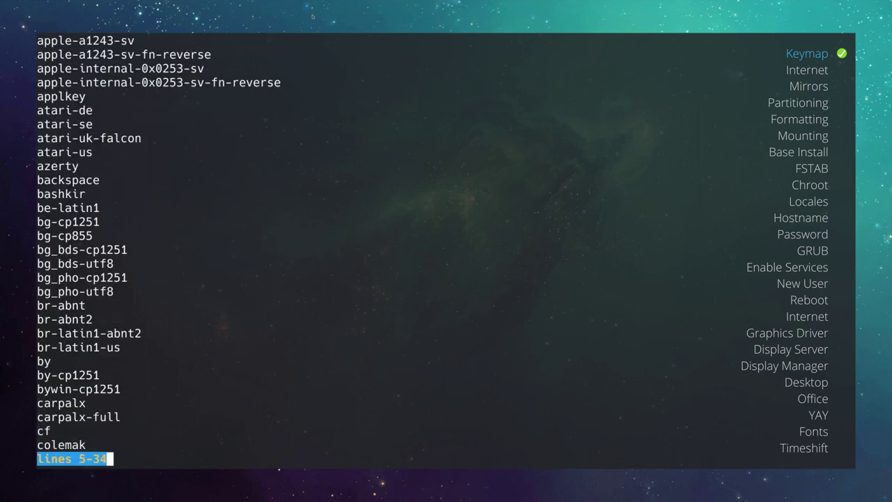
{"action": "key", "text": "Down"}
{"action": "key", "text": "Down"}
{"action": "key", "text": "Down"}
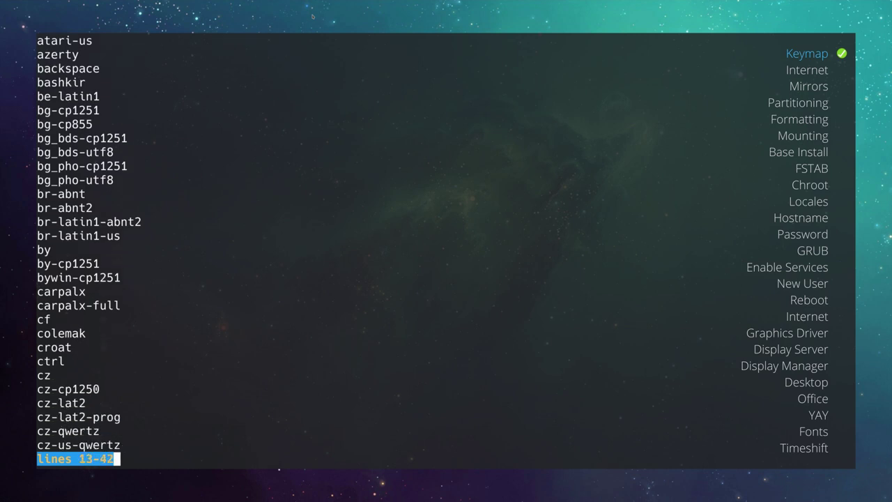
{"action": "key", "text": "q"}
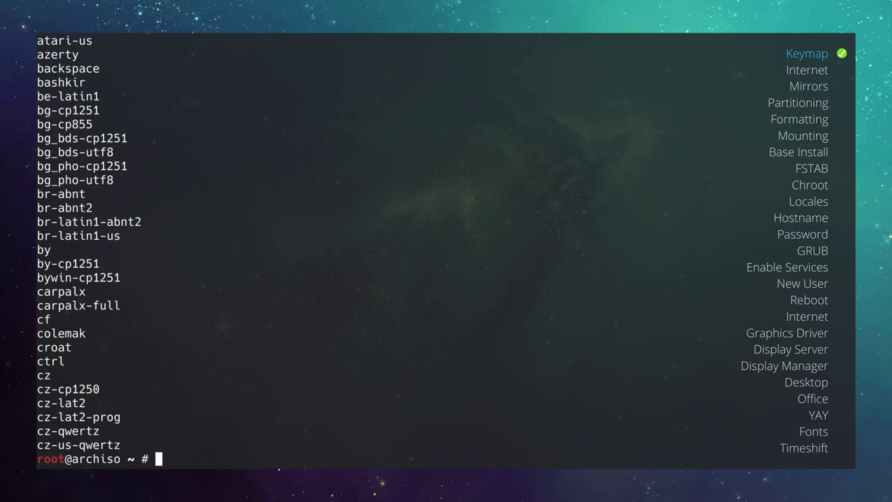
{"action": "key", "text": "ctrl+l"}
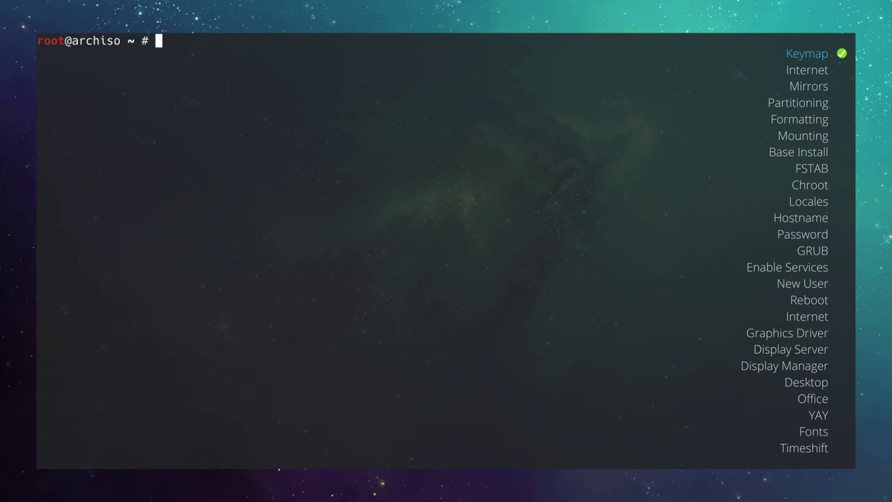
List only the keymaps containing CH by piping localectl list-keymaps into grep.
{"action": "key", "text": "Up"}
{"action": "type", "text": "| grep"}
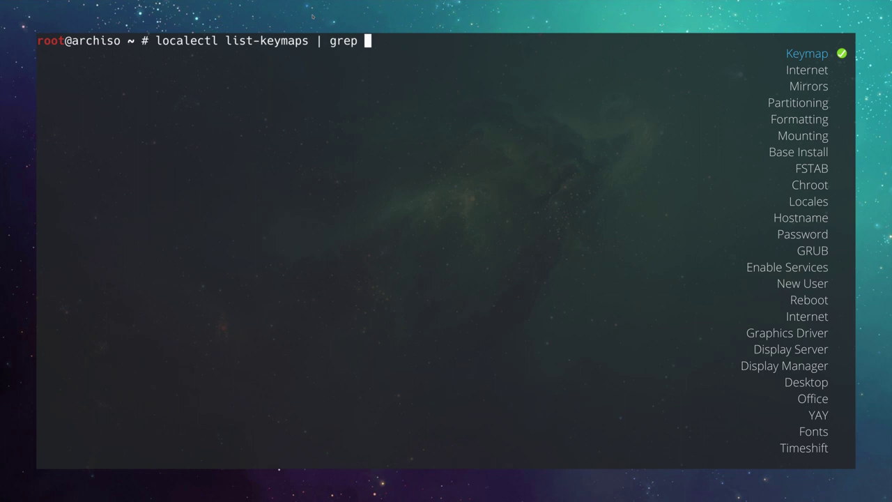
{"action": "type", "text": " CH"}
{"action": "key", "text": "Return"}
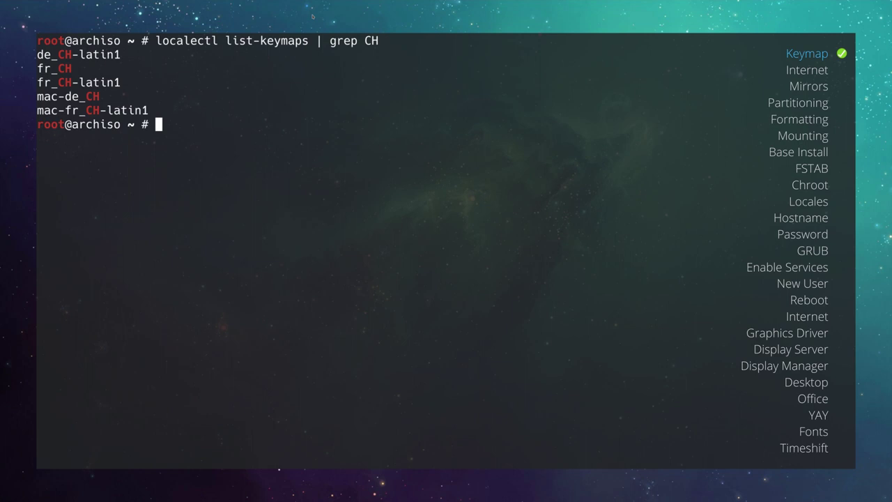
Load the de_CH-latin1 console keymap with loadkeys and clear the terminal.
{"action": "type", "text": "loadkeys de_CH"}
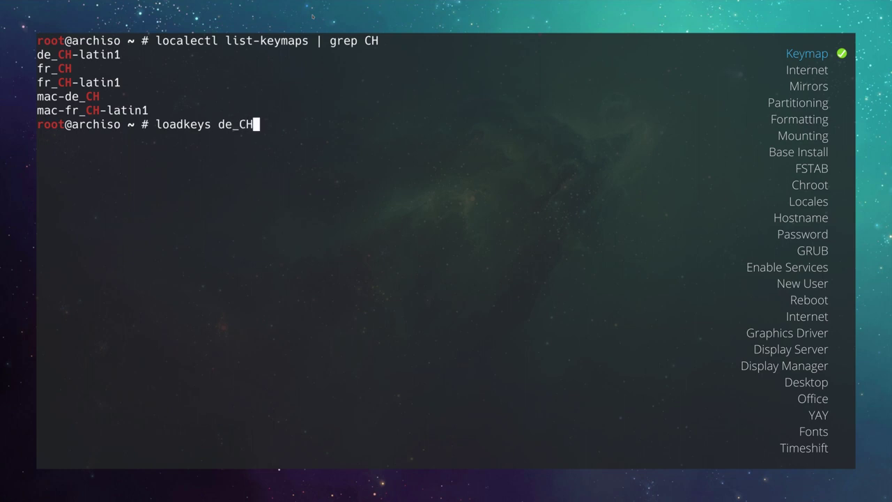
{"action": "type", "text": "-latin1"}
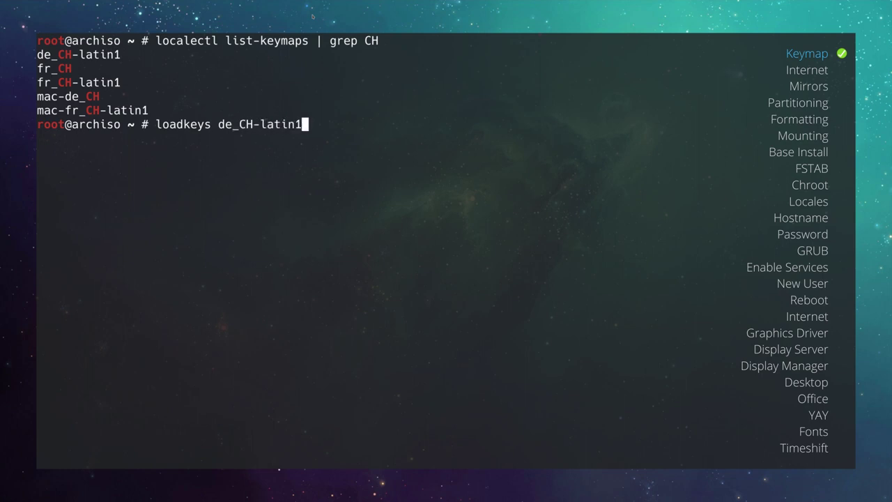
{"action": "key", "text": "Return"}
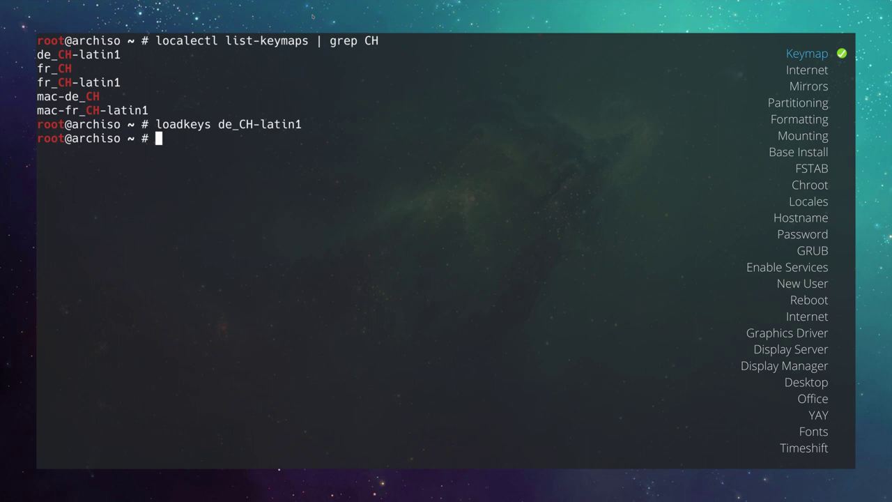
{"action": "key", "text": "ctrl+l"}
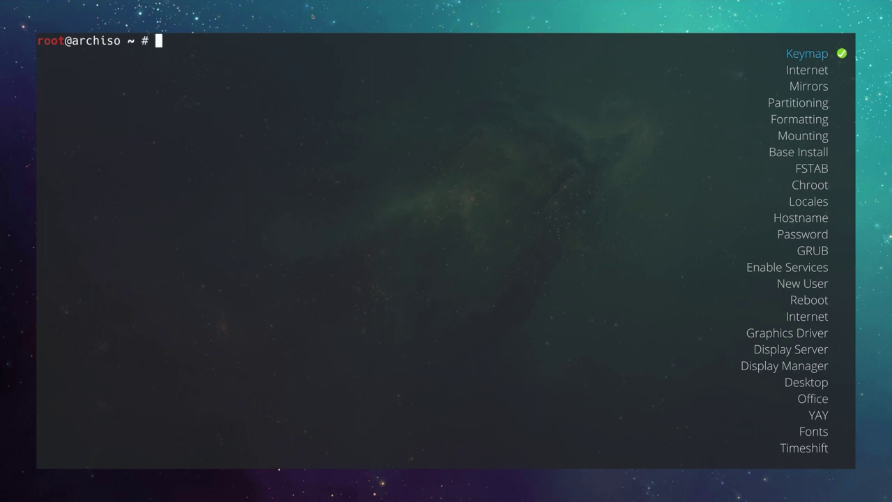
Show the network interfaces with ip a and check the IP address assigned to enp0s3.
{"action": "type", "text": "ip a"}
{"action": "key", "text": "Return"}
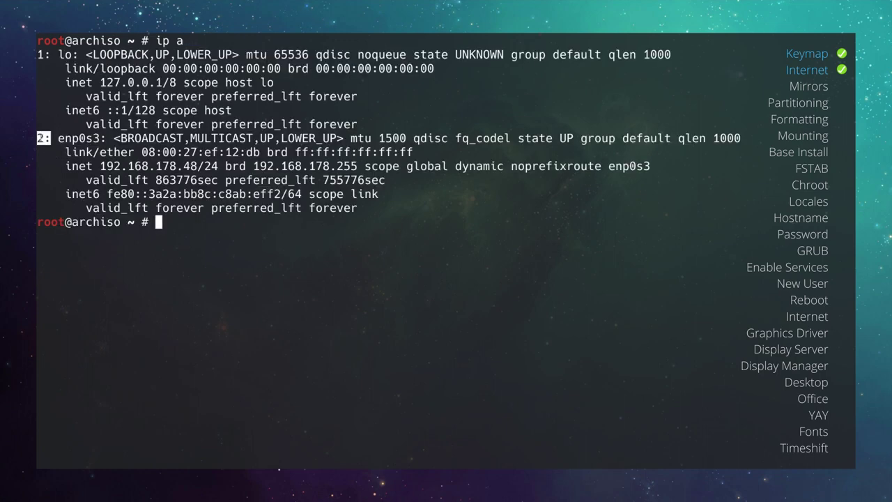
{"action": "left_click_drag", "start_coordinate": [100, 166], "coordinate": [203, 168]}
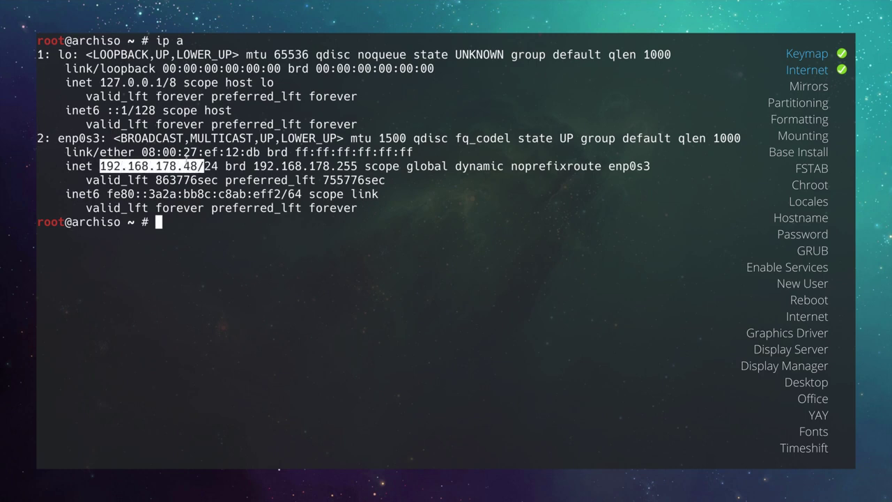
{"action": "left_click", "coordinate": [188, 229]}
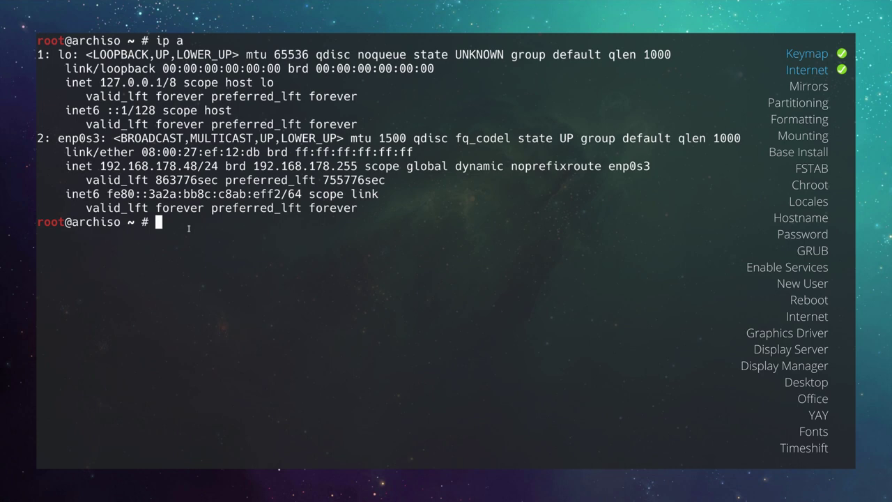
{"action": "type", "text": "wifi-menu"}
{"action": "key", "text": "BackSpace"}
{"action": "key", "text": "BackSpace"}
{"action": "key", "text": "BackSpace"}
{"action": "key", "text": "BackSpace"}
{"action": "key", "text": "BackSpace"}
{"action": "key", "text": "BackSpace"}
{"action": "key", "text": "BackSpace"}
{"action": "key", "text": "BackSpace"}
{"action": "key", "text": "BackSpace"}
{"action": "key", "text": "ctrl+l"}
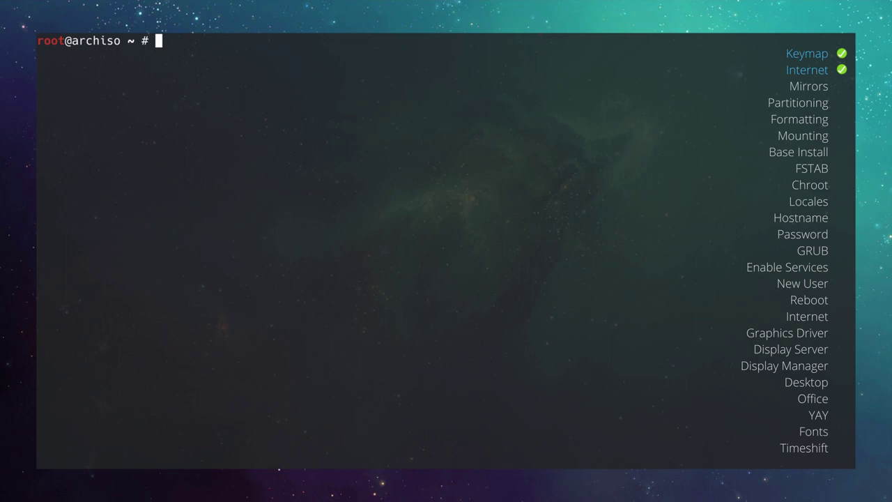
Enable network time synchronization with timedatectl set-ntp true.
{"action": "type", "text": "timedatectl"}
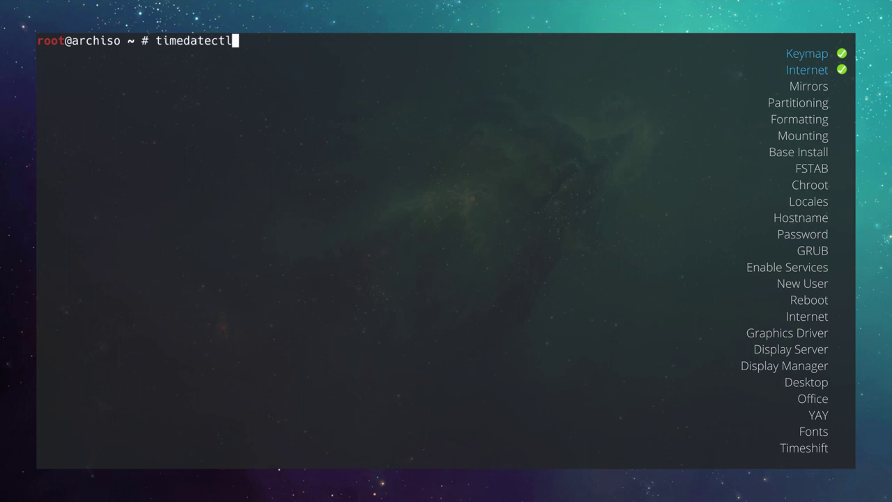
{"action": "type", "text": " set-ntp true"}
{"action": "key", "text": "Return"}
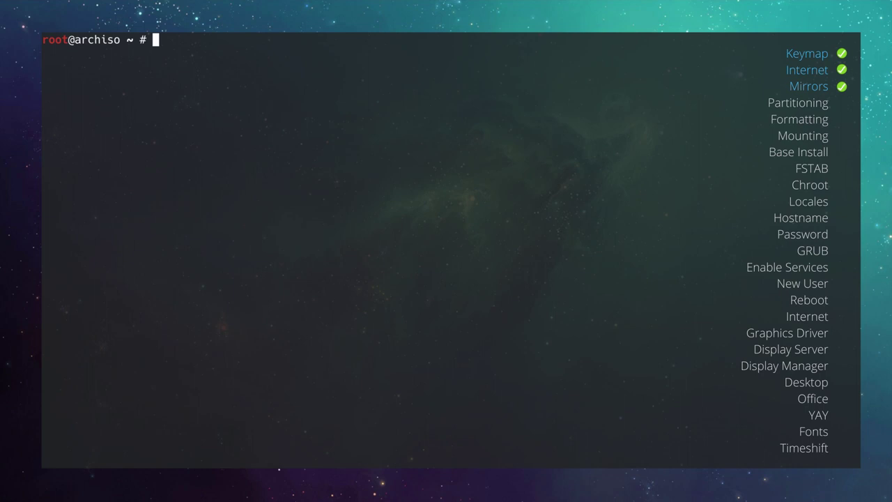
Synchronize the package databases with pacman -Syyy and clear the terminal.
{"action": "type", "text": "pacman -"}
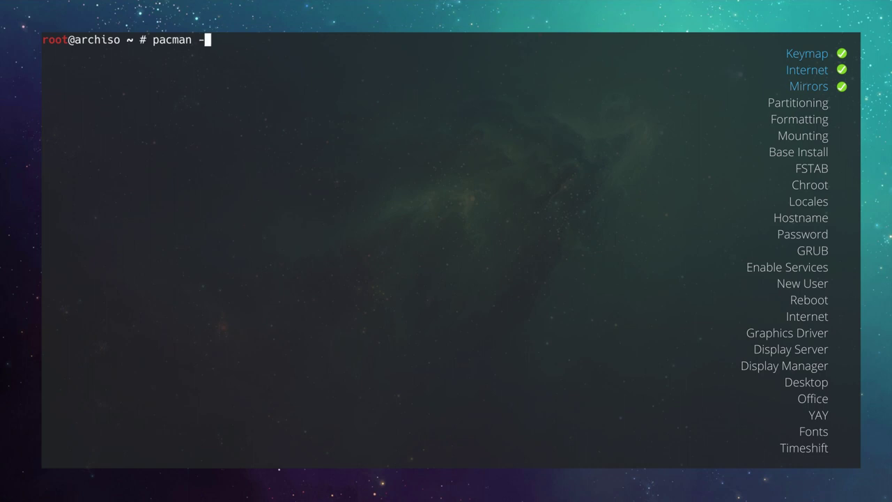
{"action": "type", "text": "Syyy"}
{"action": "key", "text": "Return"}
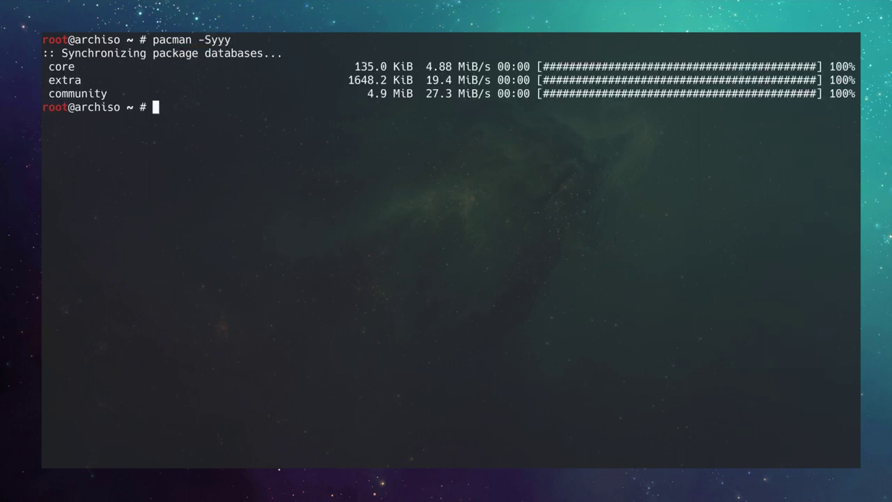
{"action": "key", "text": "ctrl+l"}
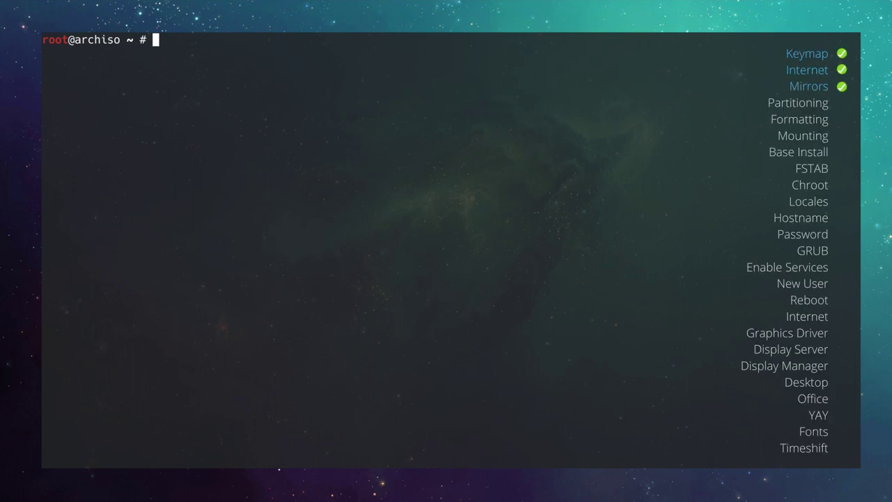
Install the reflector package with pacman, accepting the installation, and clear the terminal.
{"action": "type", "text": "pacman "}
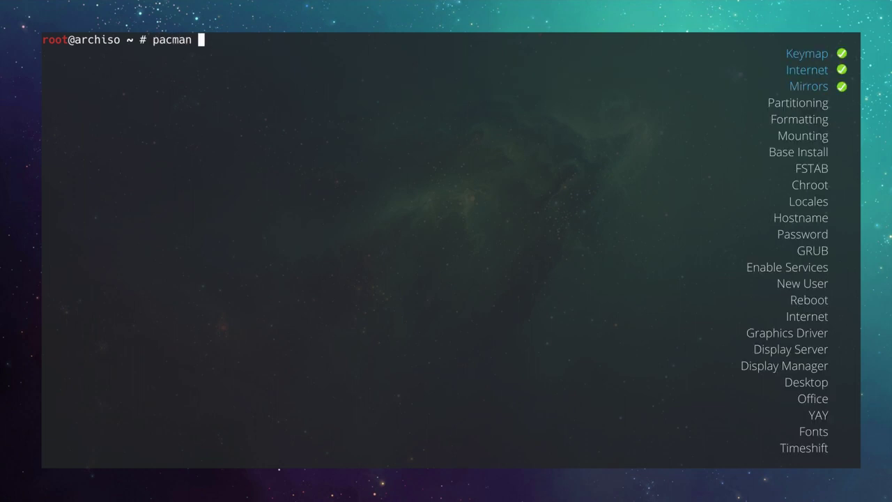
{"action": "type", "text": "-S reflector"}
{"action": "key", "text": "Return"}
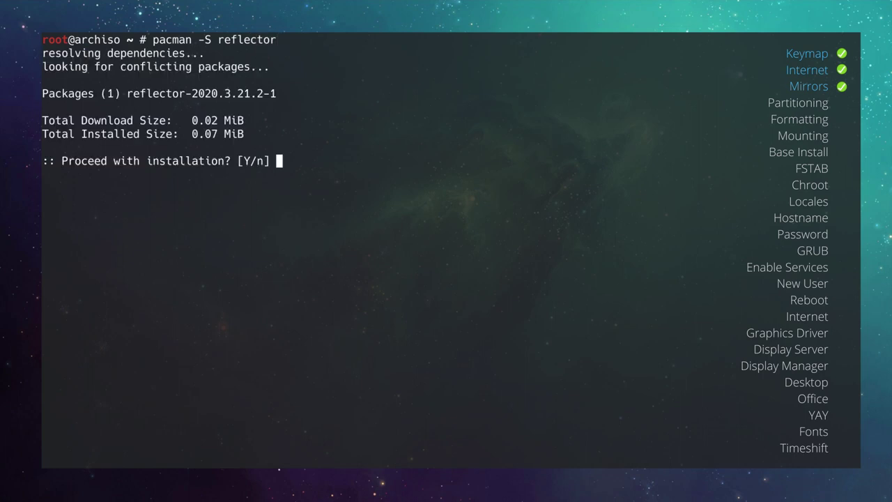
{"action": "key", "text": "Return"}
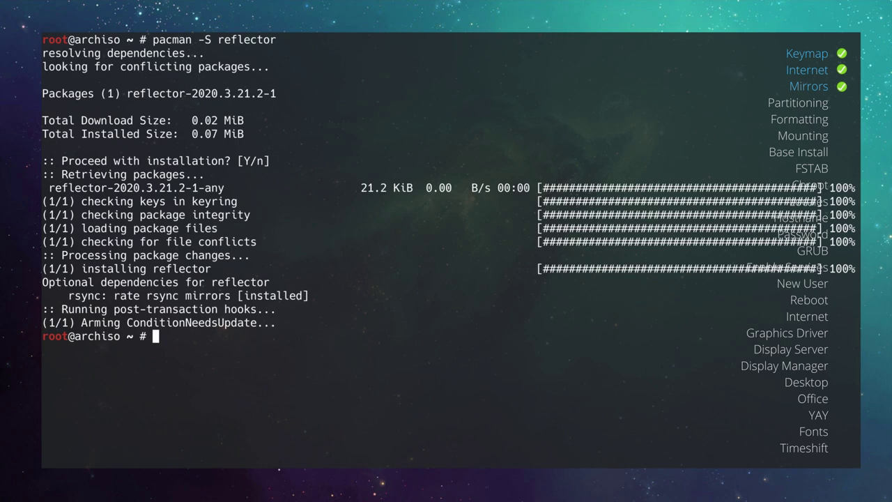
{"action": "key", "text": "ctrl+l"}
Save Switzerland mirrors with reflector using -a 6 and --sort rate to /etc/pacman.d/mirrorlist, and refresh the package databases with pacman -Syyy.
{"action": "type", "text": "reflector -c "}
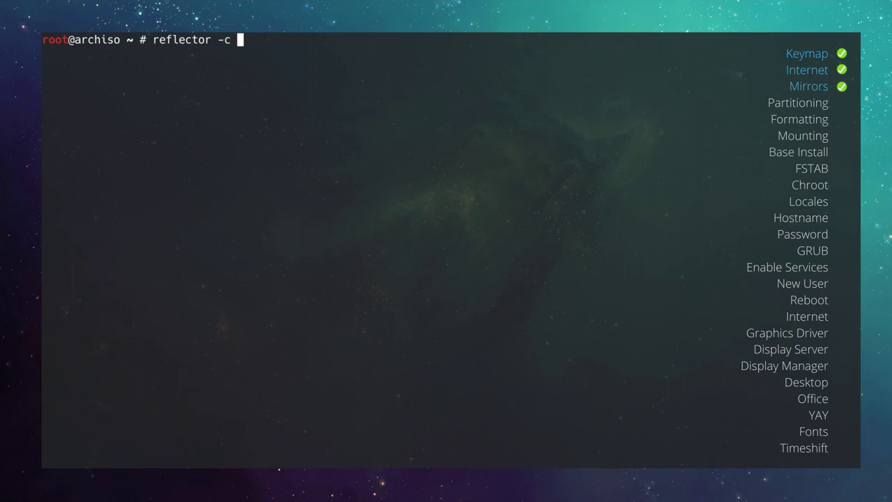
{"action": "type", "text": "Switzerland -a"}
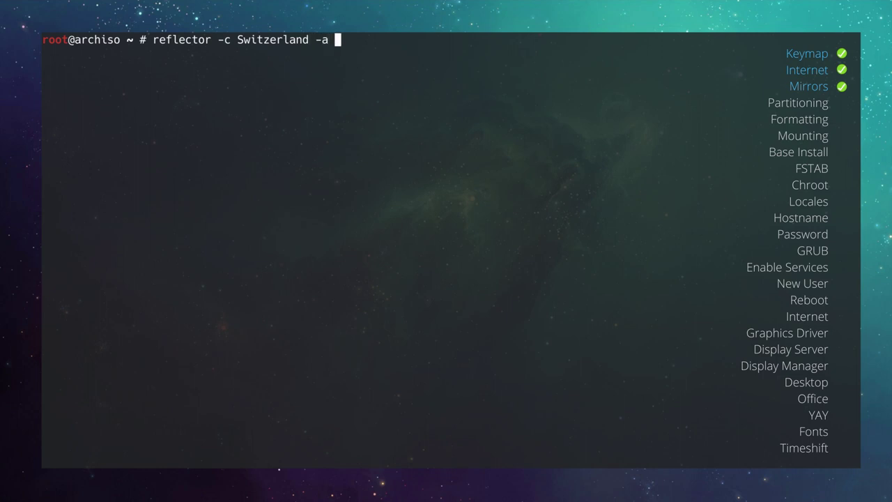
{"action": "type", "text": " 6 --sort rate"}
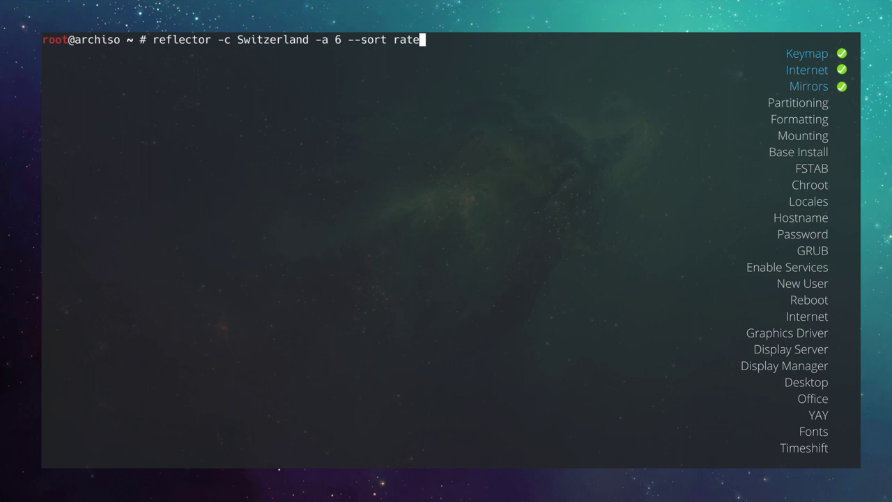
{"action": "type", "text": "save /"}
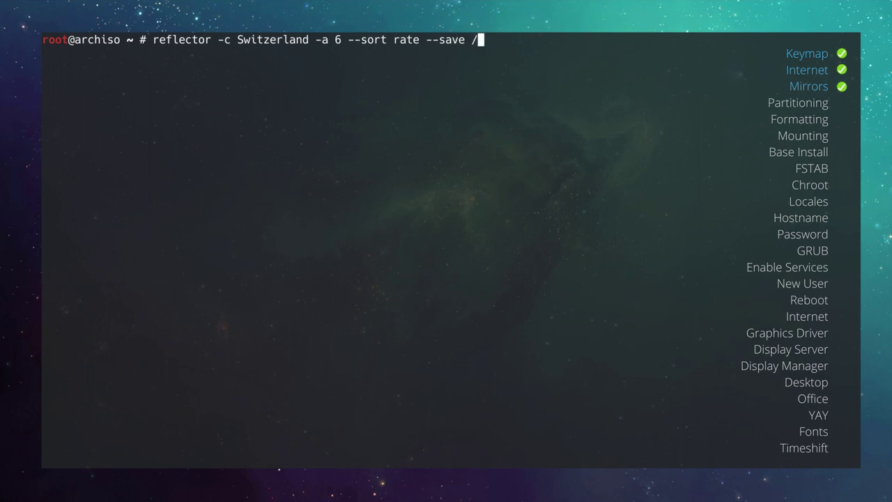
{"action": "type", "text": "etc/pacman.d/"}
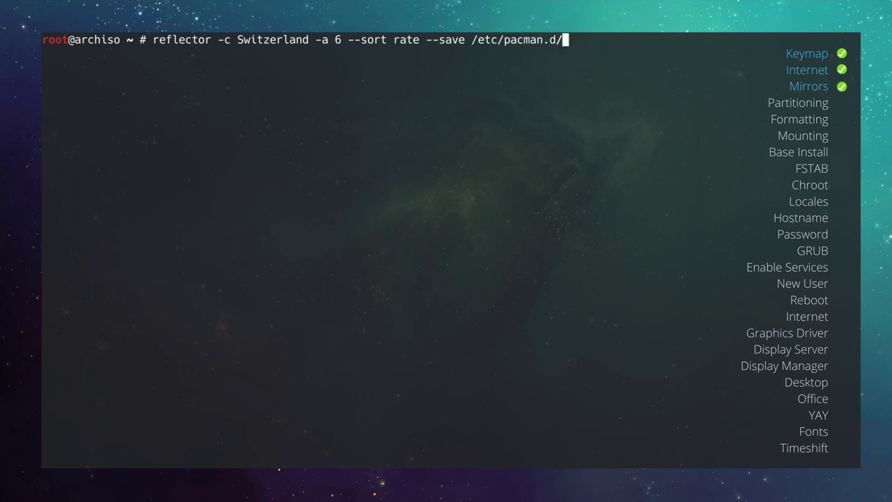
{"action": "type", "text": "m"}
{"action": "key", "text": "Tab"}
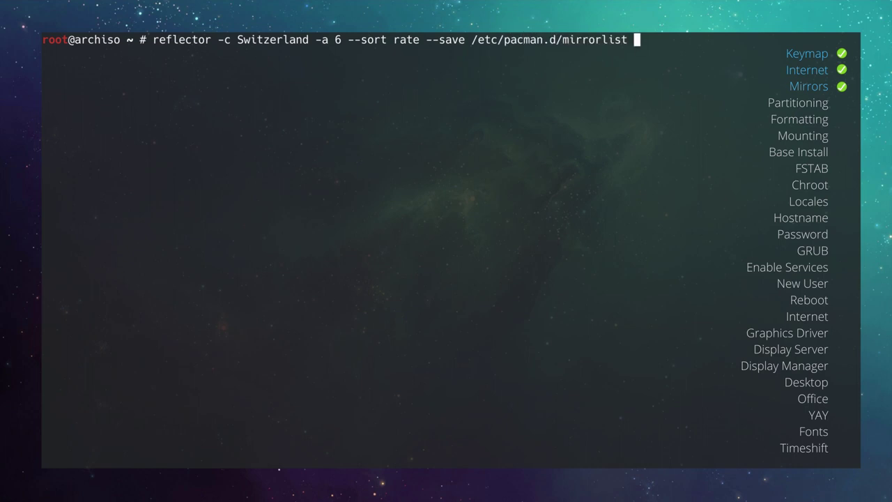
{"action": "key", "text": "Return"}
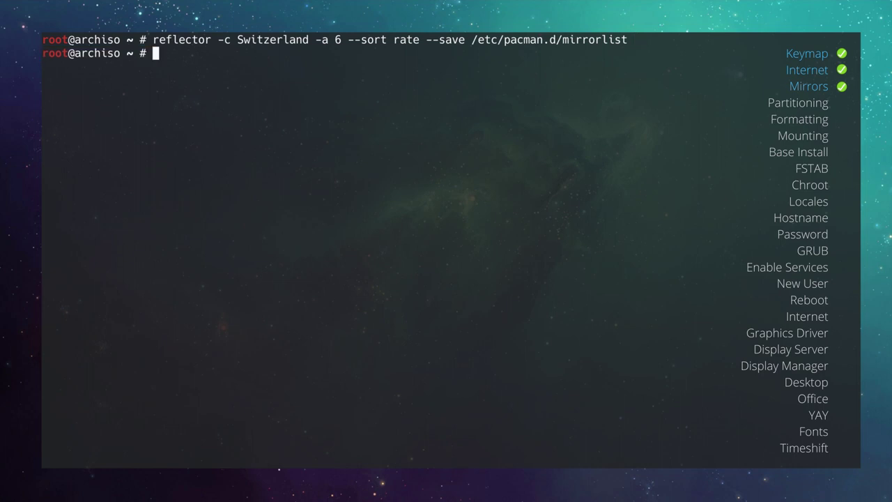
{"action": "type", "text": "pacman -Syyy"}
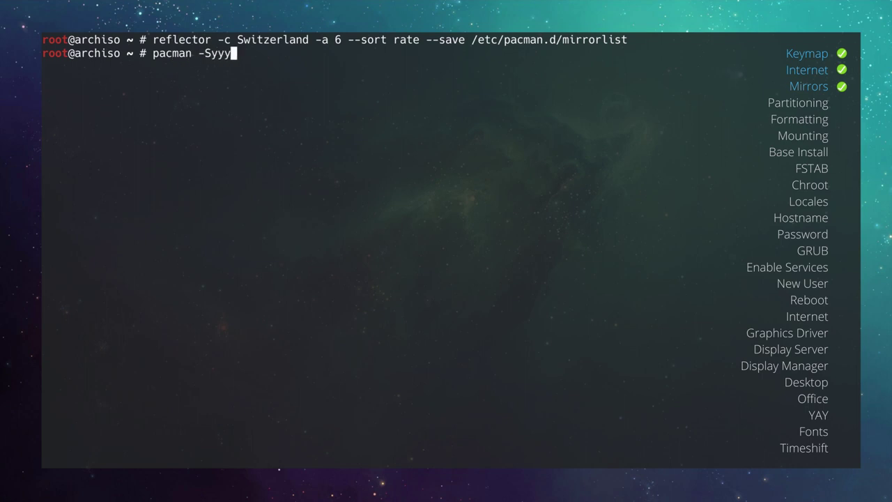
{"action": "key", "text": "Return"}
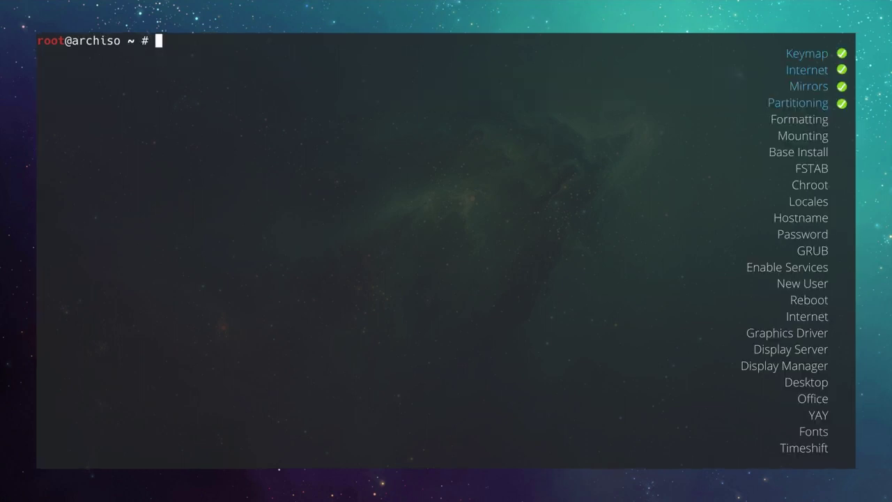
List the block devices with lsblk and examine the existing sda1 and sda2 partitions and their sizes.
{"action": "type", "text": "lsblk"}
{"action": "key", "text": "Return"}
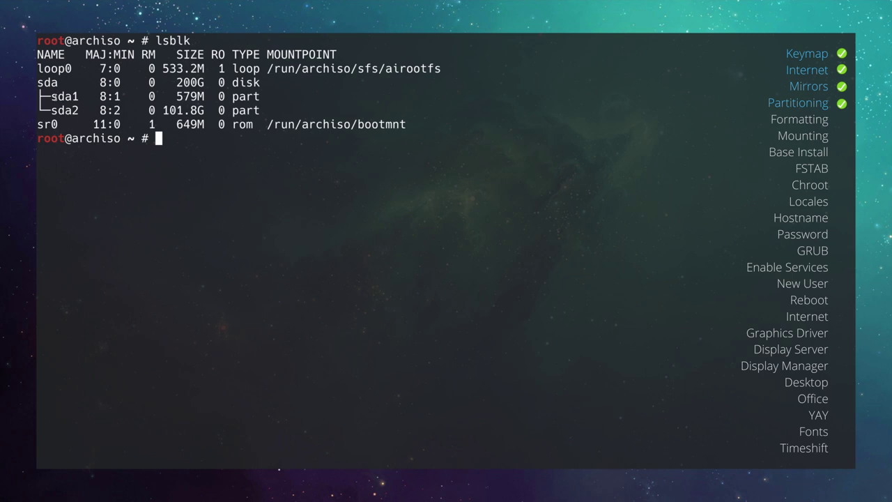
{"action": "left_click_drag", "start_coordinate": [175, 97], "coordinate": [204, 96]}
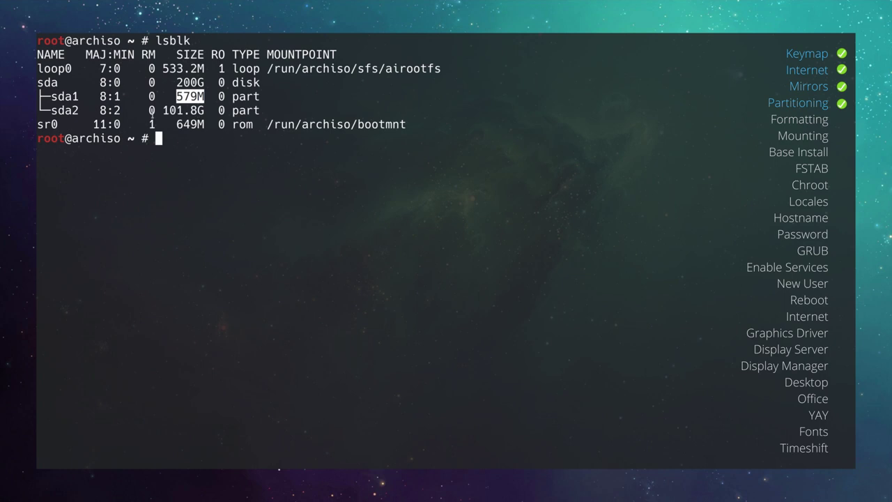
{"action": "left_click_drag", "start_coordinate": [51, 110], "coordinate": [79, 110]}
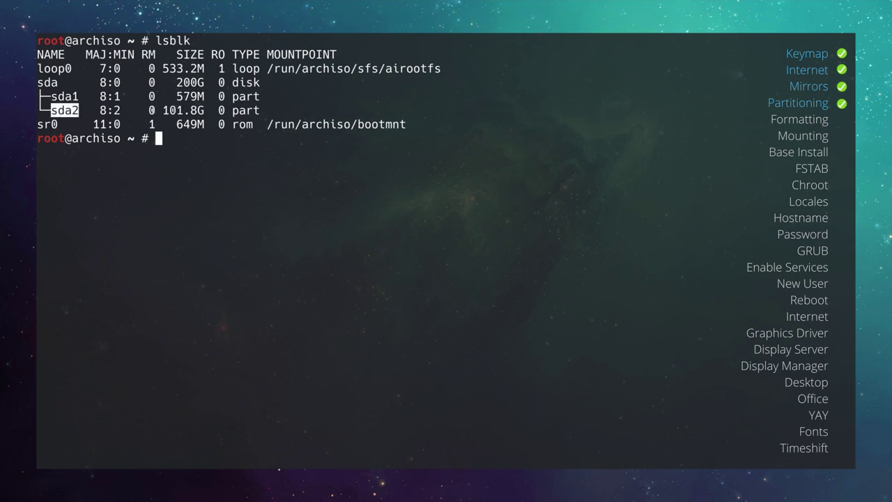
{"action": "left_click", "coordinate": [169, 111]}
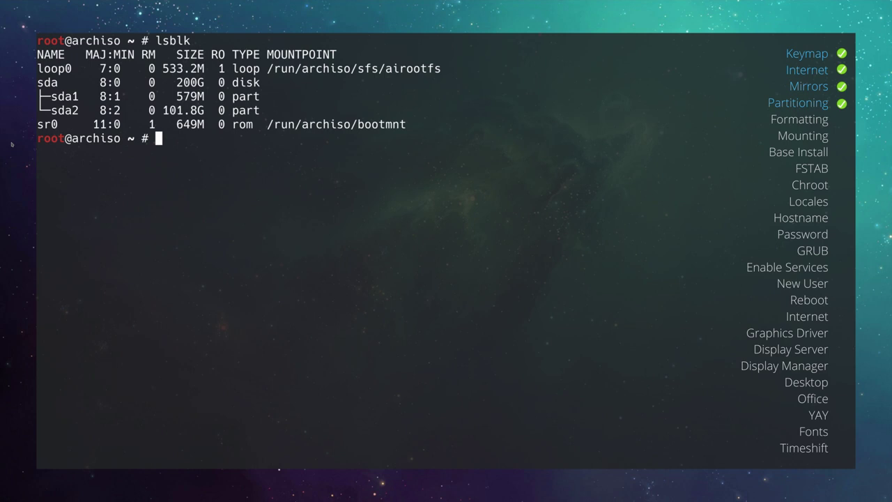
Open the disk /dev/sda in the cfdisk partition editor.
{"action": "type", "text": "cfdisk "}
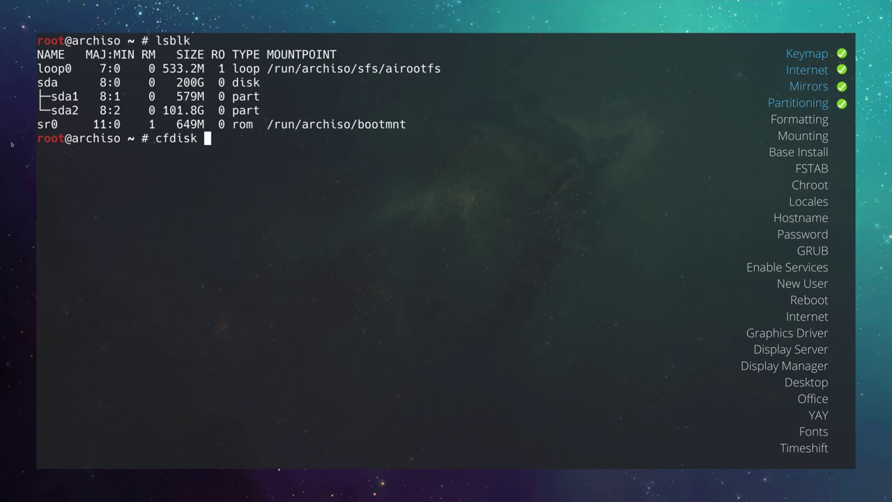
{"action": "type", "text": "/dev/sda"}
{"action": "key", "text": "Return"}
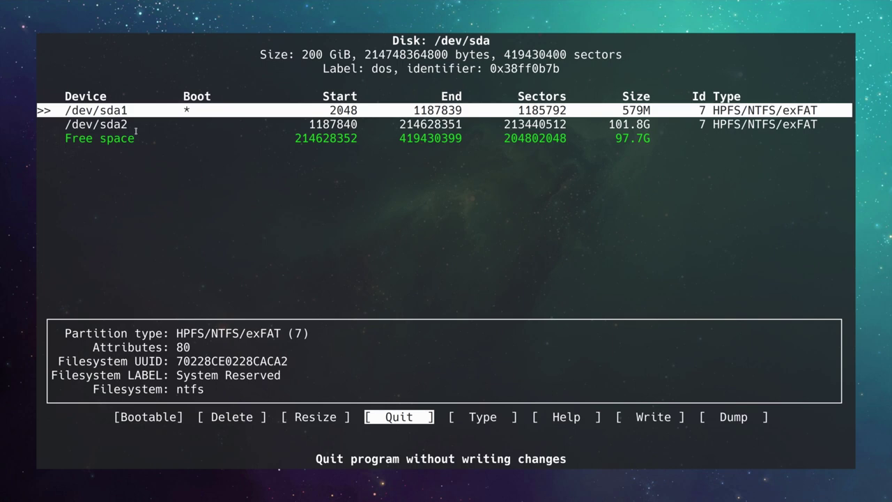
Create a new 4G primary partition from the free space on /dev/sda.
{"action": "key", "text": "Down"}
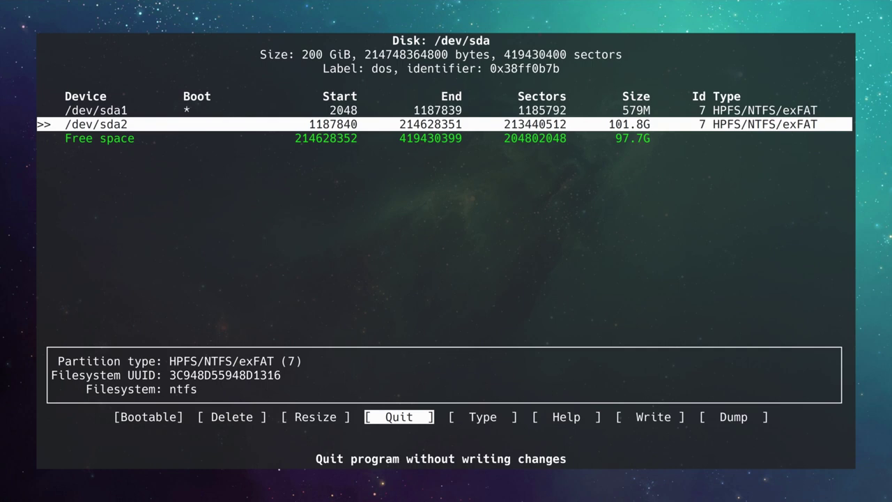
{"action": "key", "text": "Down"}
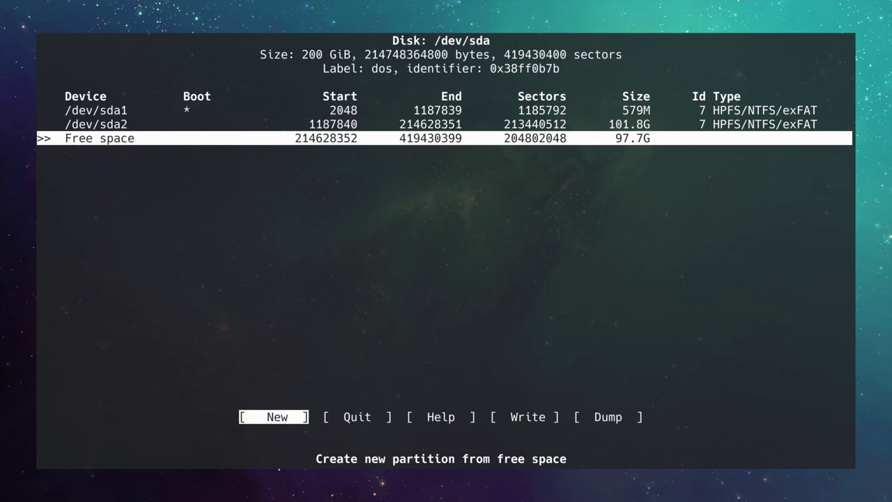
{"action": "key", "text": "Return"}
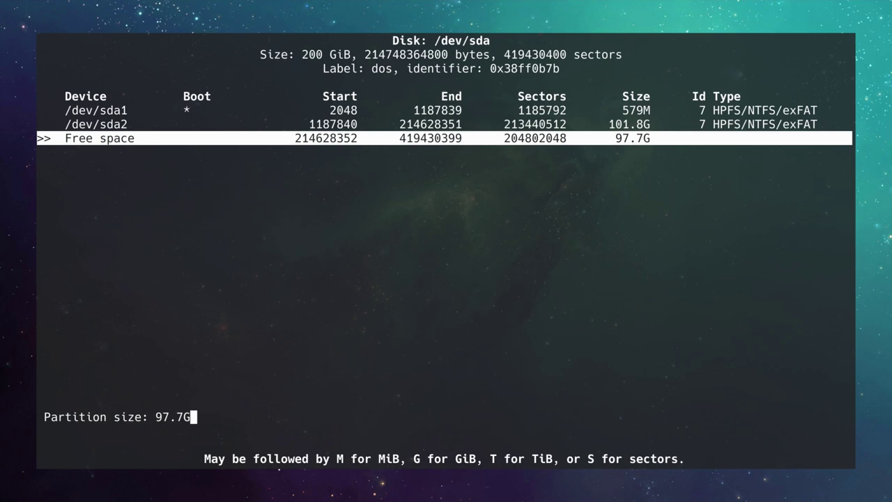
{"action": "key", "text": "BackSpace"}
{"action": "key", "text": "BackSpace"}
{"action": "key", "text": "BackSpace"}
{"action": "key", "text": "BackSpace"}
{"action": "key", "text": "BackSpace"}
{"action": "type", "text": "4G"}
{"action": "key", "text": "Return"}
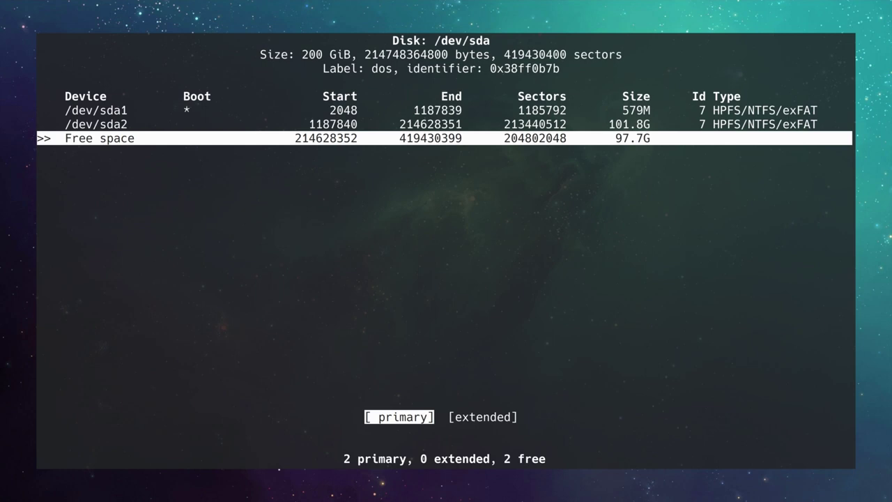
{"action": "key", "text": "Return"}
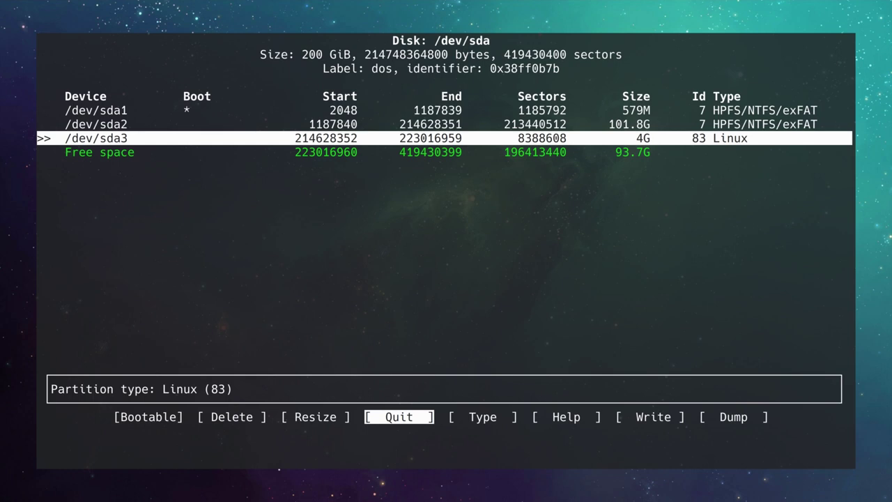
Change the partition type of /dev/sda3 to 82 Linux swap / Solaris.
{"action": "key", "text": "Right"}
{"action": "key", "text": "Return"}
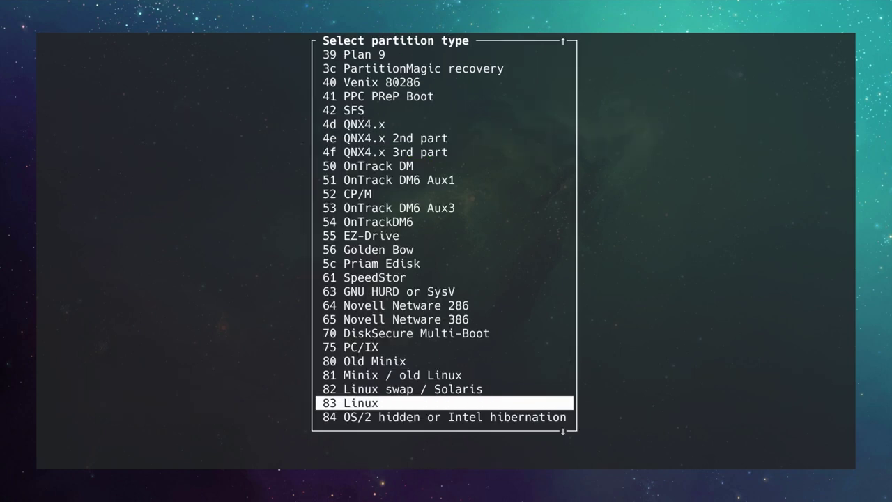
{"action": "key", "text": "Up"}
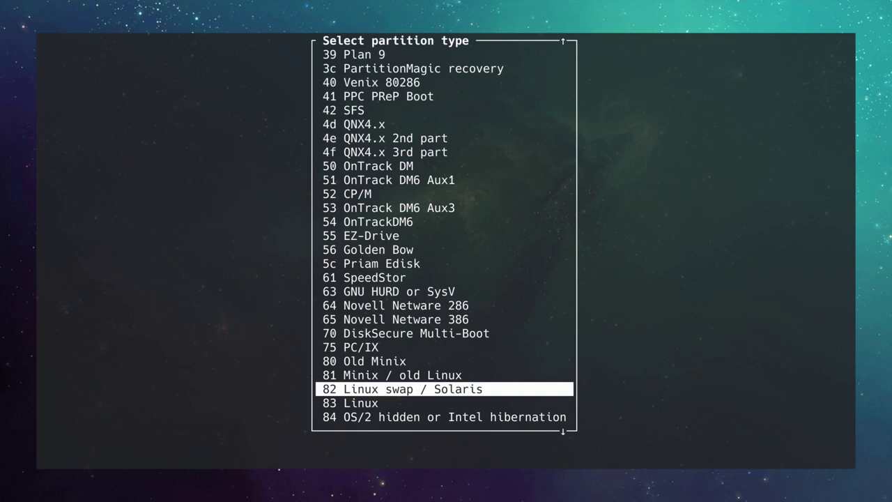
{"action": "key", "text": "Return"}
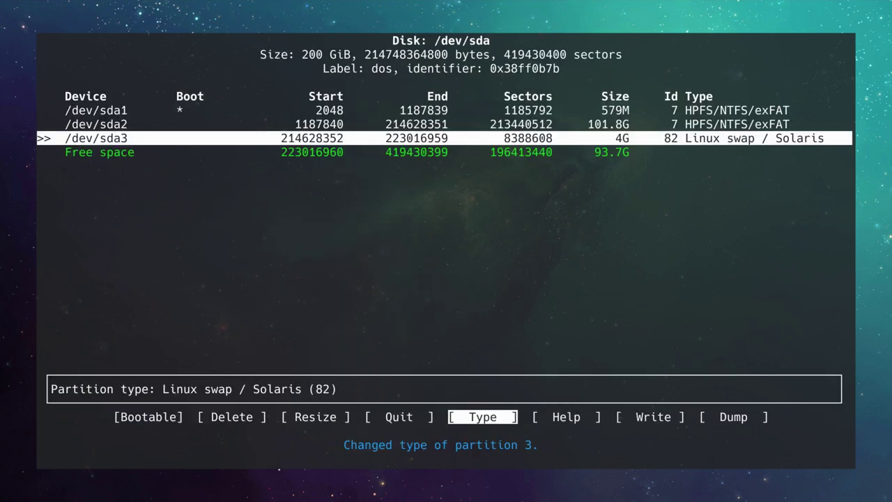
Create a primary partition that uses all of the remaining 93.7G of free space.
{"action": "key", "text": "Down"}
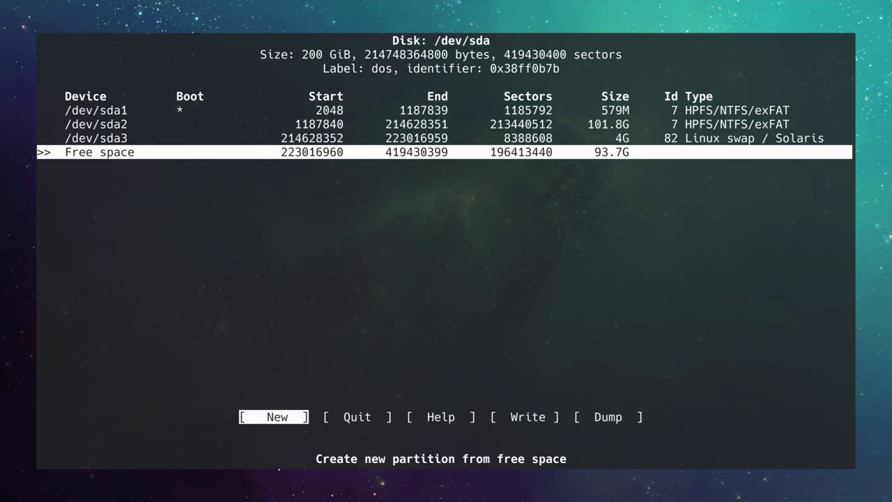
{"action": "key", "text": "Return"}
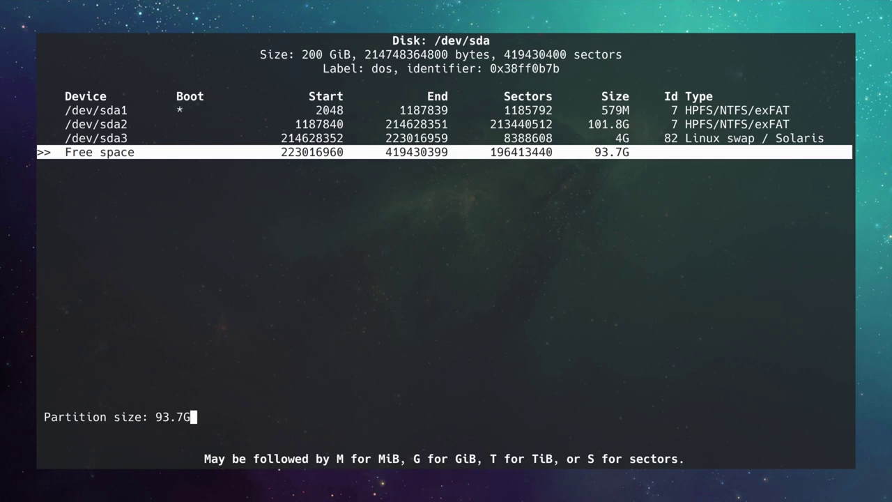
{"action": "key", "text": "Return"}
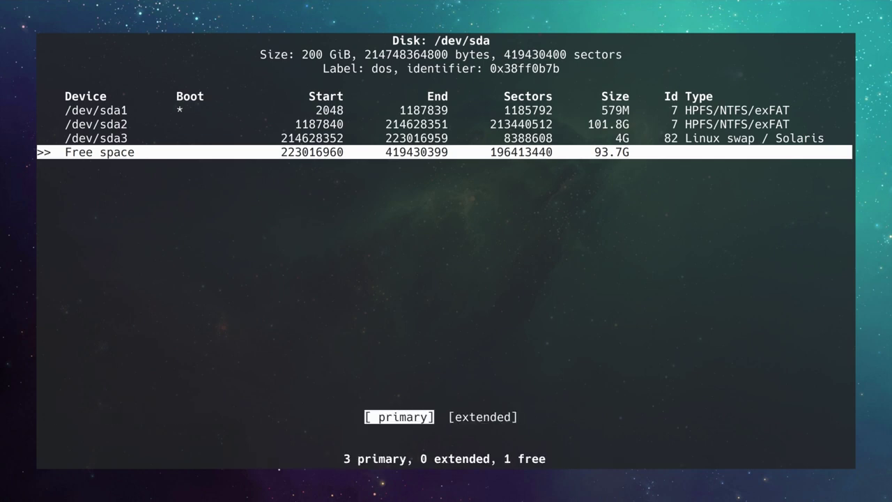
{"action": "key", "text": "Return"}
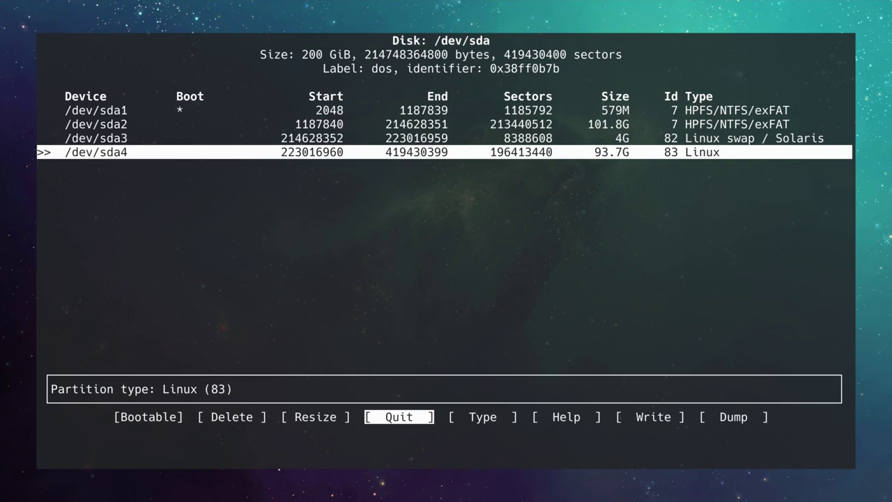
Write the new partition table to disk, confirming with yes, and quit cfdisk.
{"action": "key", "text": "Right"}
{"action": "key", "text": "Right"}
{"action": "key", "text": "Right"}
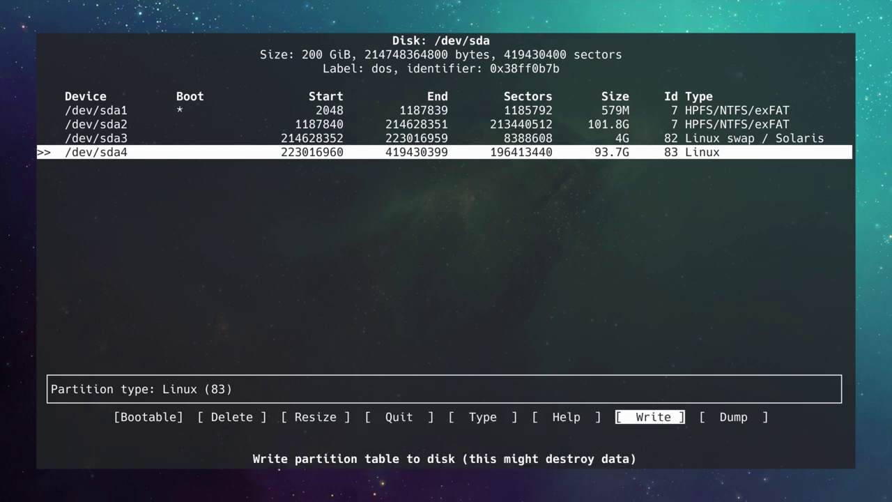
{"action": "key", "text": "Return"}
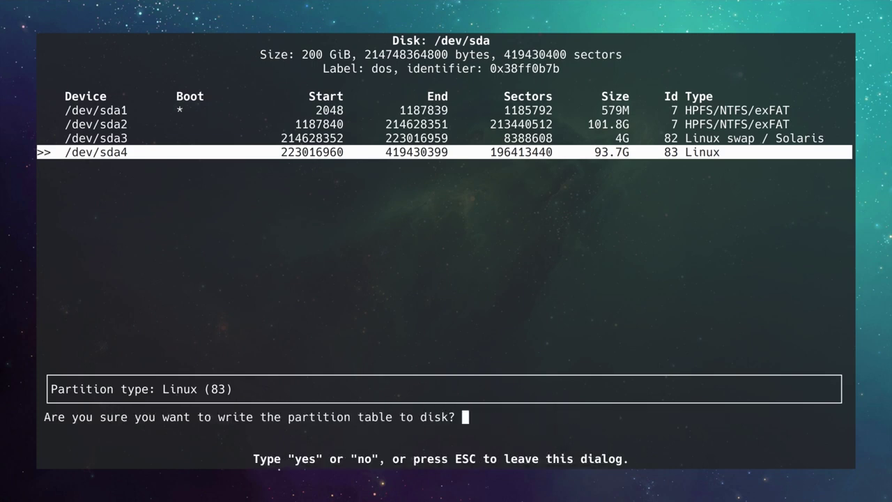
{"action": "type", "text": "yes"}
{"action": "key", "text": "Return"}
{"action": "key", "text": "Left"}
{"action": "key", "text": "Left"}
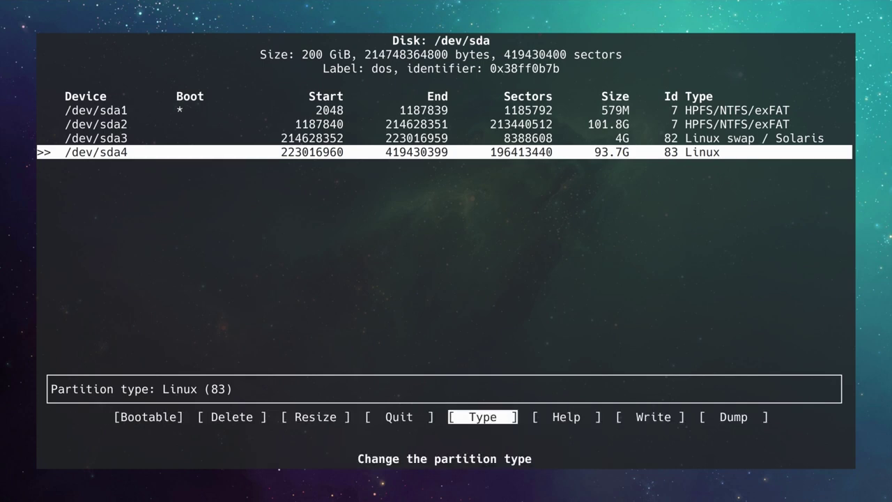
{"action": "key", "text": "Left"}
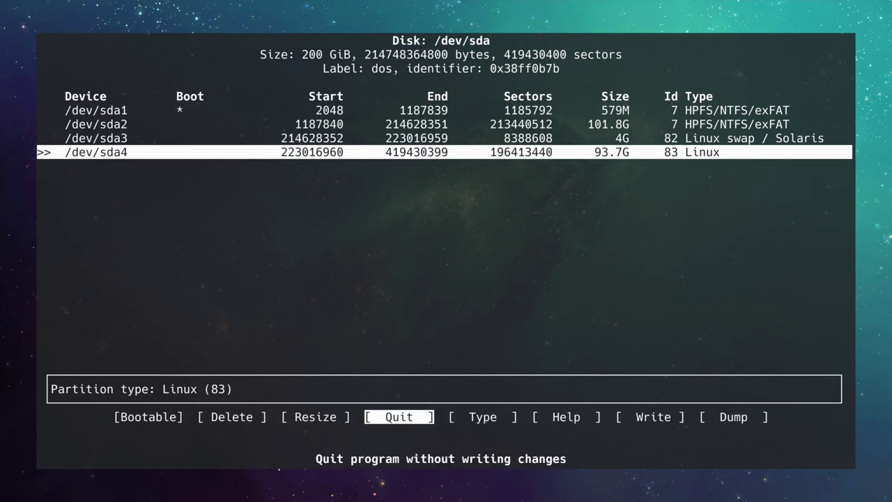
{"action": "key", "text": "Return"}
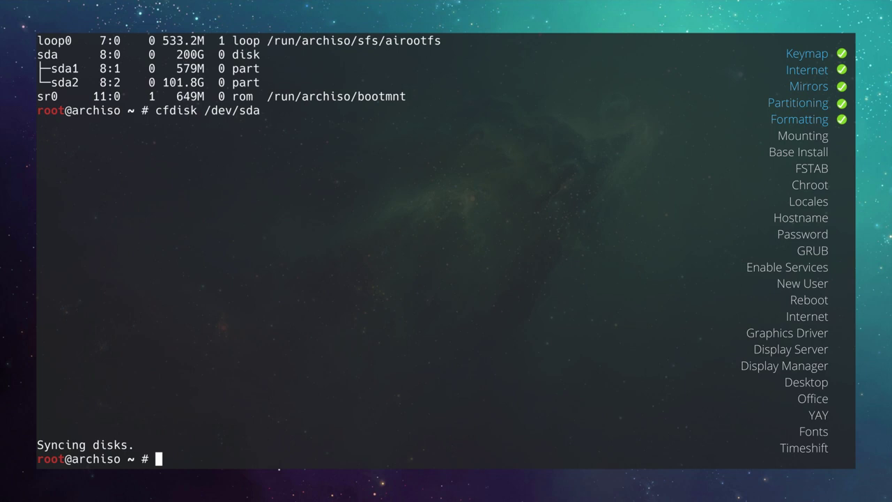
Clear the terminal, list the block devices with lsblk again and check the new sda3 partition.
{"action": "key", "text": "ctrl+l"}
{"action": "type", "text": "lsblk"}
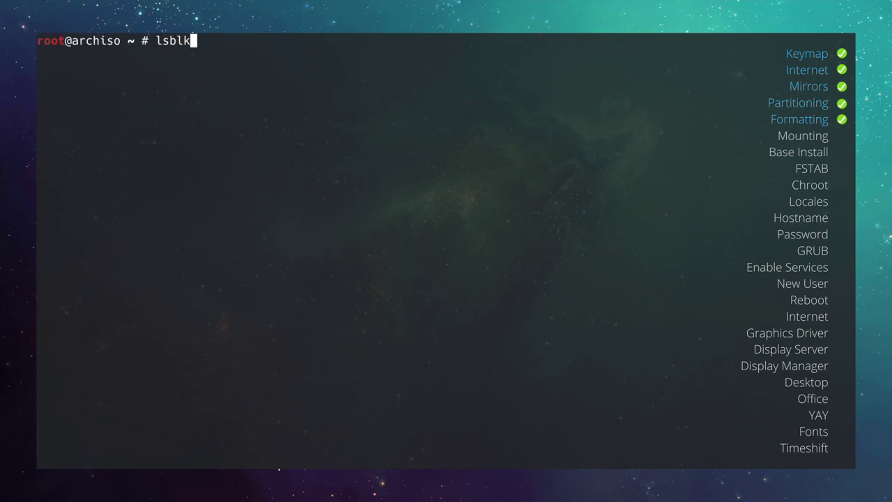
{"action": "key", "text": "Return"}
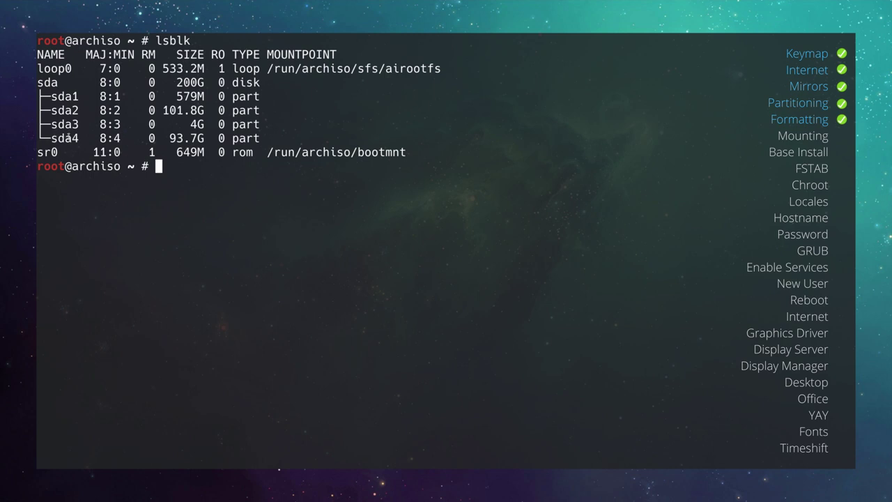
{"action": "double_click", "coordinate": [57, 125]}
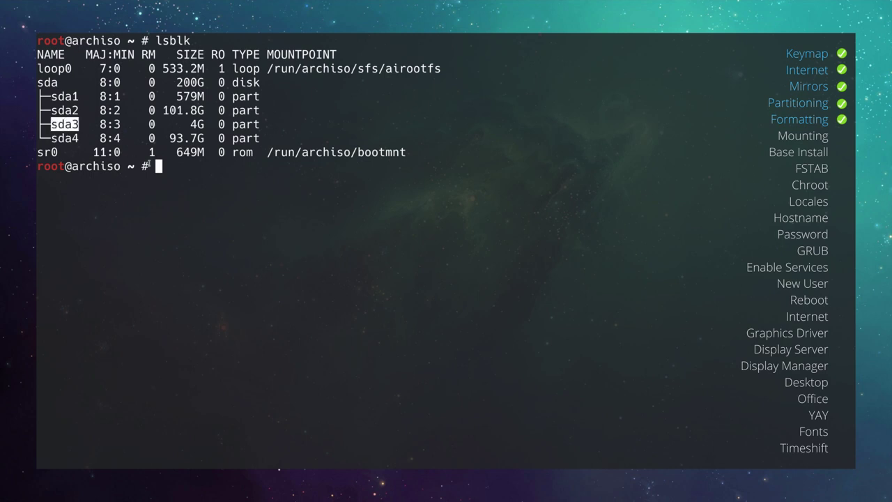
Format /dev/sda3 as swap space with mkswap and enable it with swapon.
{"action": "left_click", "coordinate": [188, 167]}
{"action": "type", "text": "mkswap "}
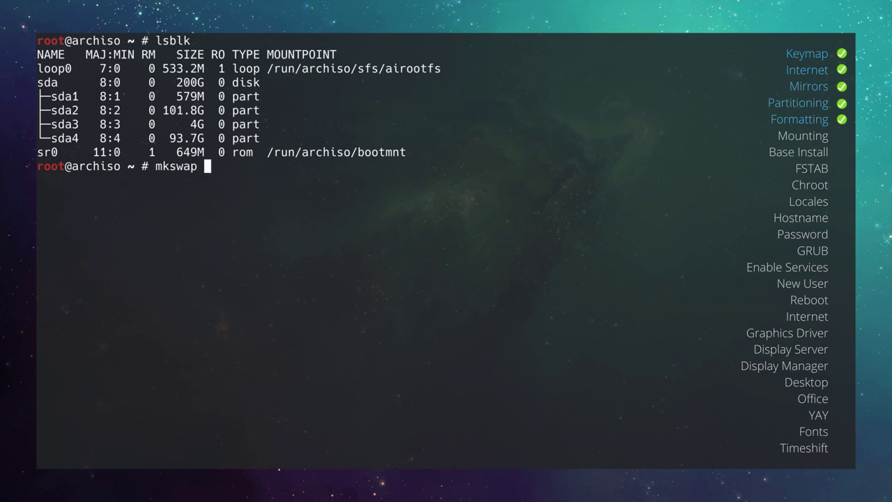
{"action": "type", "text": "/dev/sda3"}
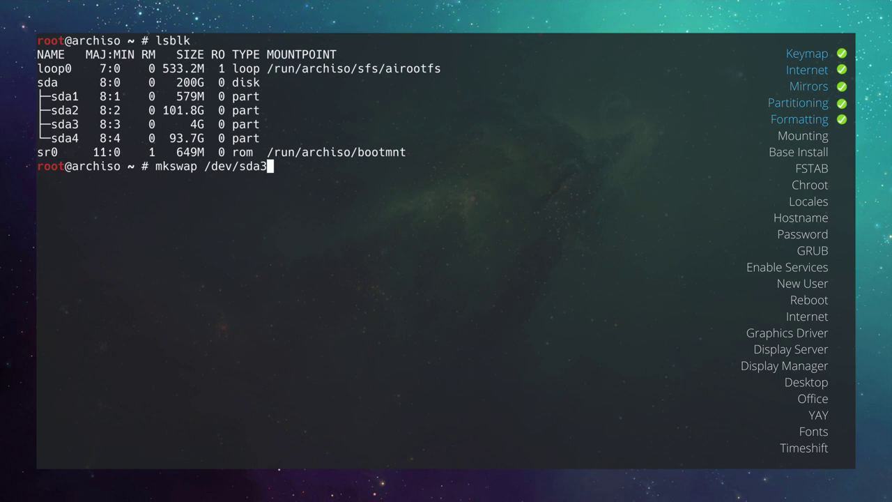
{"action": "key", "text": "Return"}
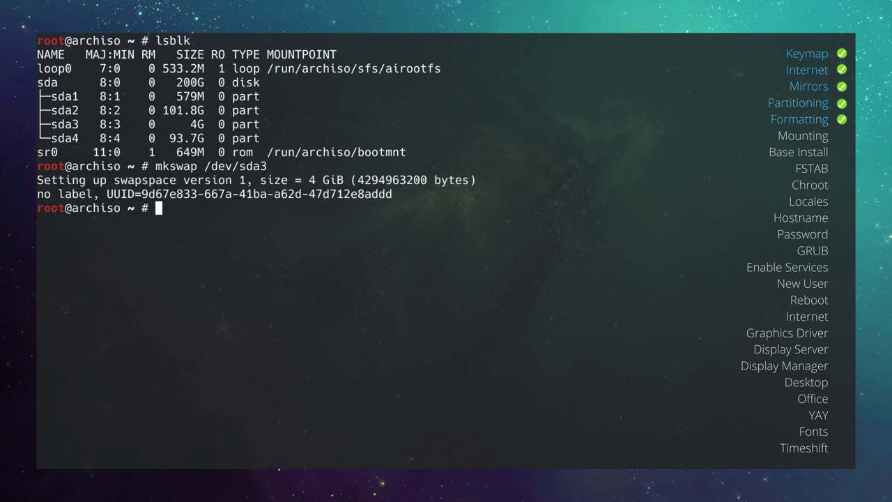
{"action": "type", "text": "swapon "}
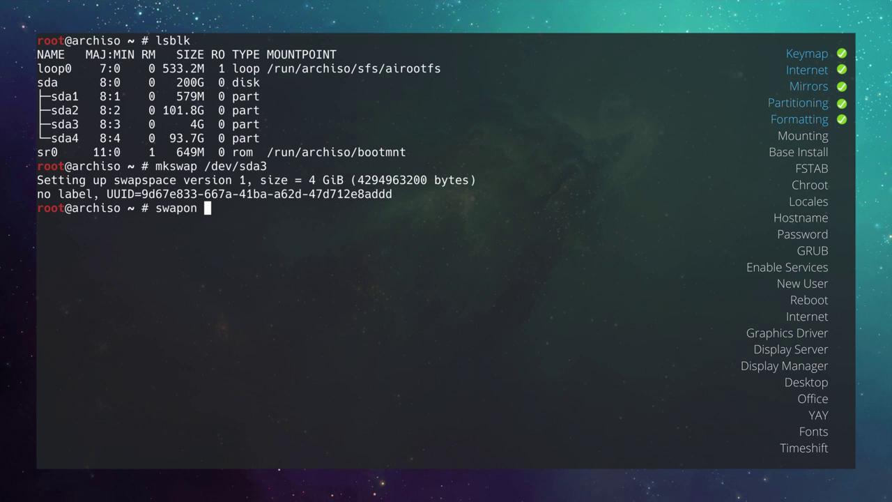
{"action": "type", "text": "/dev/sda3"}
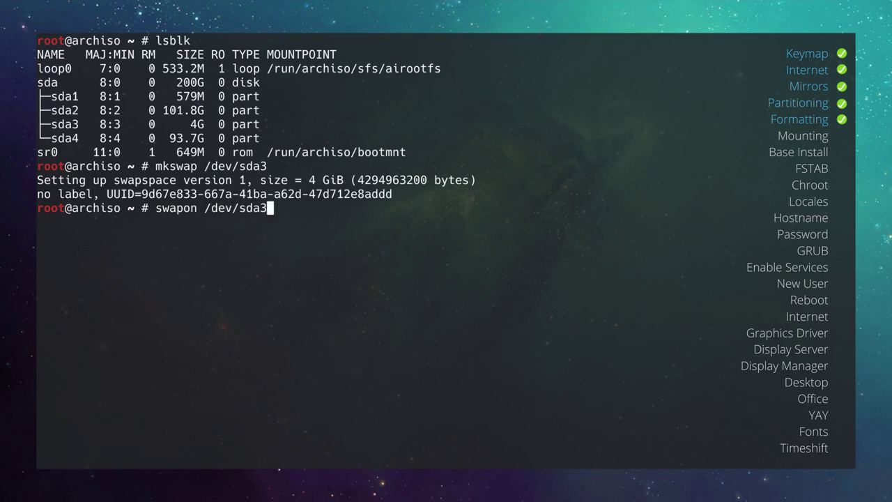
{"action": "key", "text": "Return"}
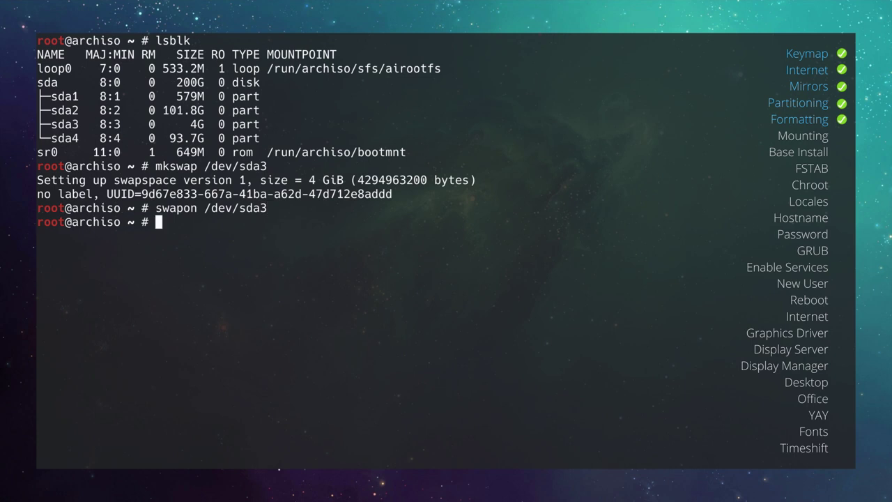
Format the /dev/sda4 partition with an ext4 file system using mkfs.ext4.
{"action": "type", "text": "mkfs.ext4"}
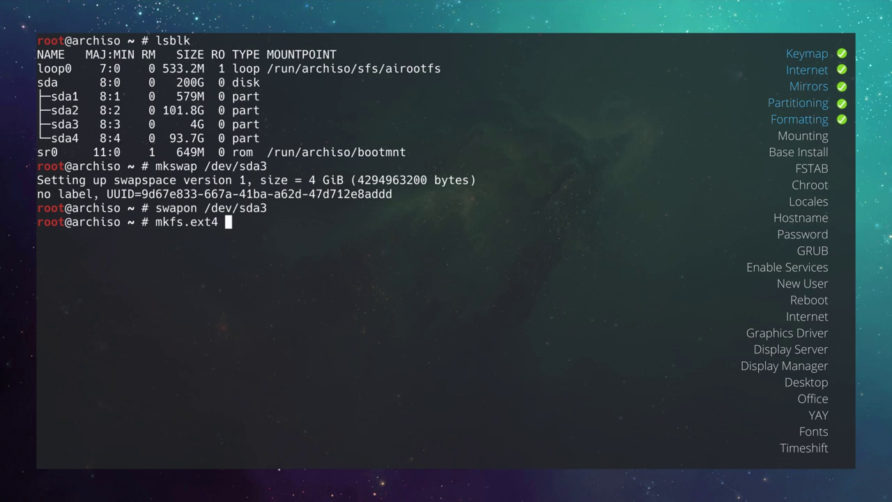
{"action": "type", "text": "v/sda4"}
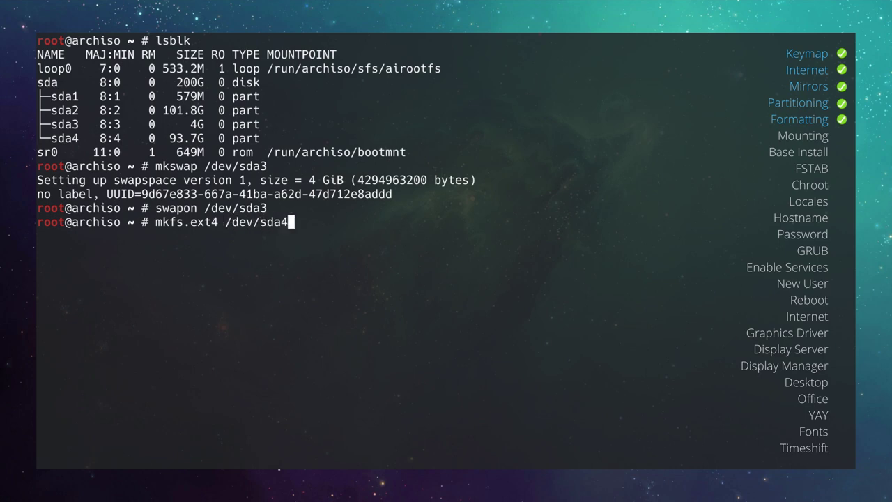
{"action": "key", "text": "Return"}
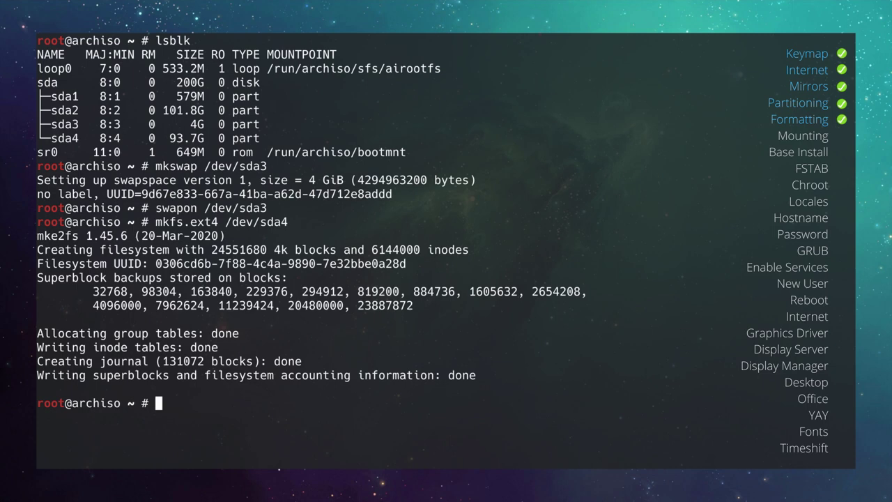
Clear the terminal, list the block devices with lsblk and mount /dev/sda4 at /mnt.
{"action": "key", "text": "ctrl+l"}
{"action": "type", "text": "lsblk"}
{"action": "key", "text": "Return"}
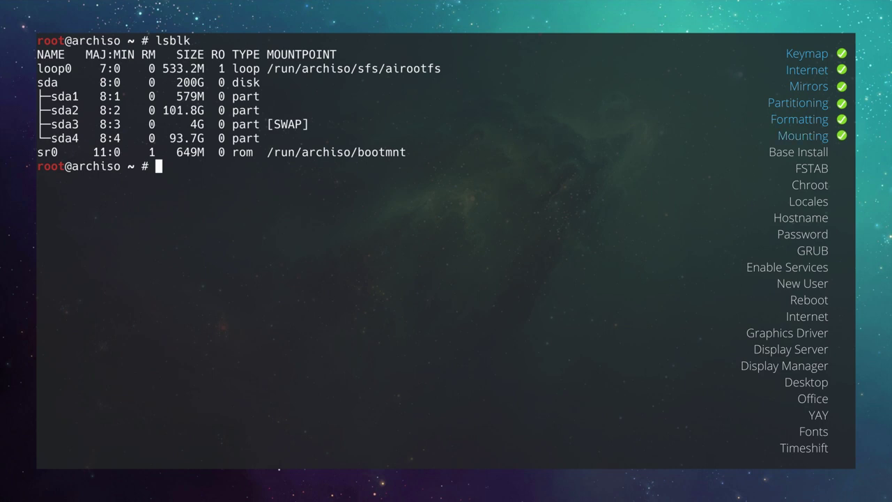
{"action": "type", "text": "mount /dev/sda4 "}
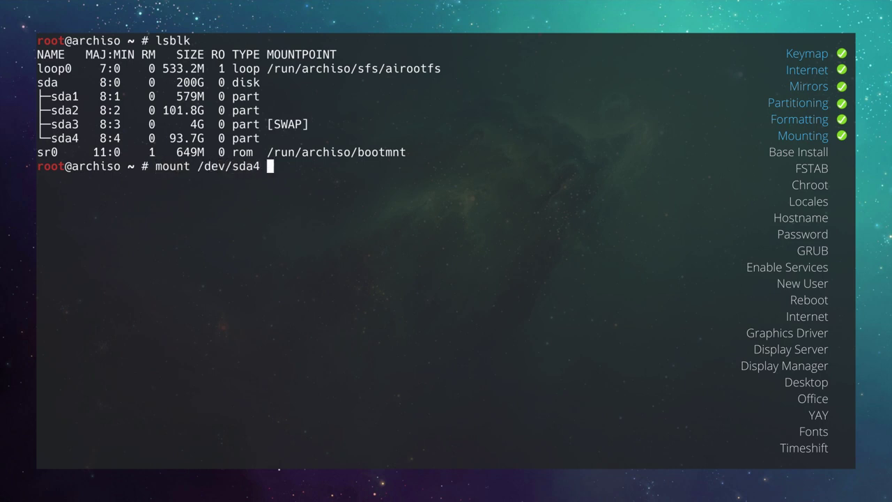
{"action": "type", "text": "/mnt"}
{"action": "key", "text": "Return"}
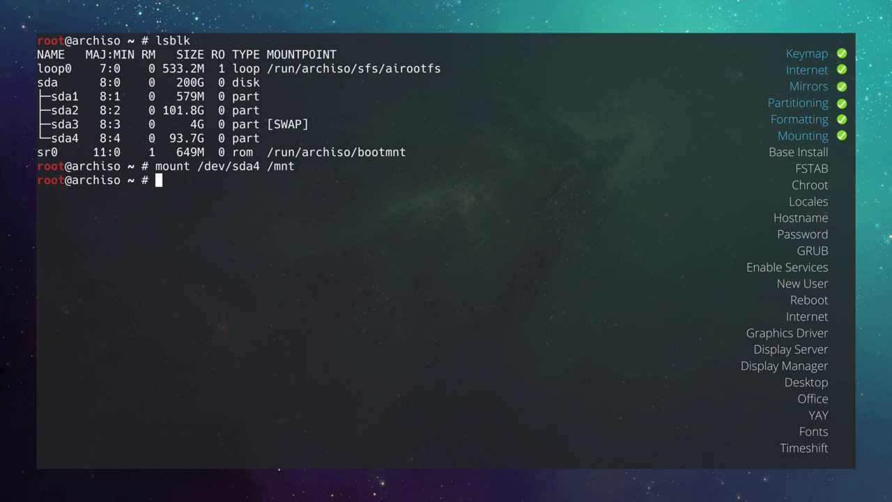
Create the directory /mnt/windows10 as a mount point for the Windows partition.
{"action": "type", "text": "mkdir /mn"}
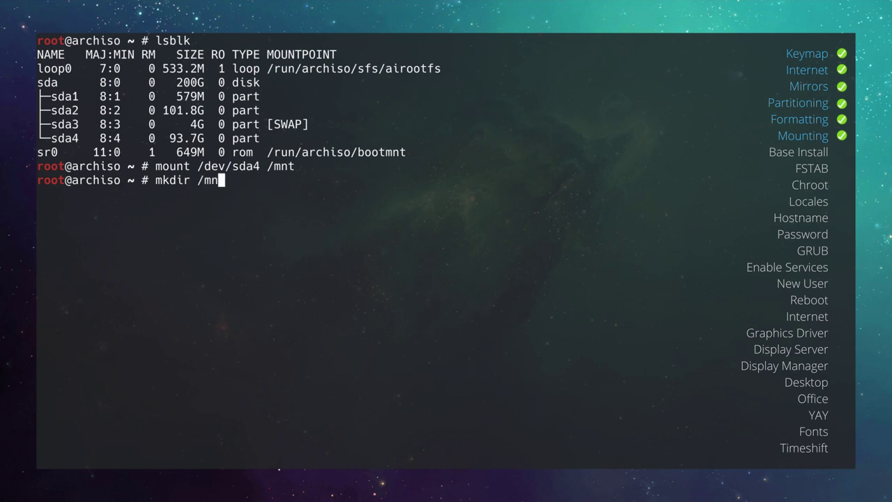
{"action": "type", "text": "t"}
{"action": "type", "text": "/"}
{"action": "type", "text": "windows10"}
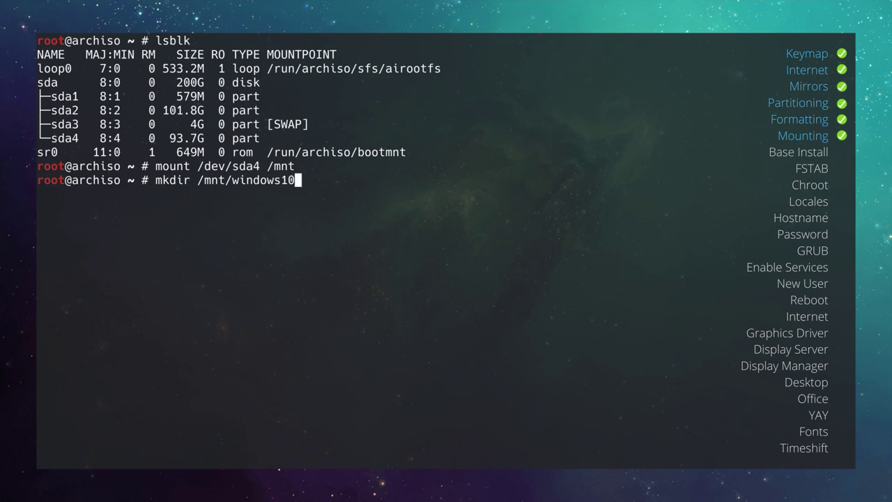
{"action": "key", "text": "Return"}
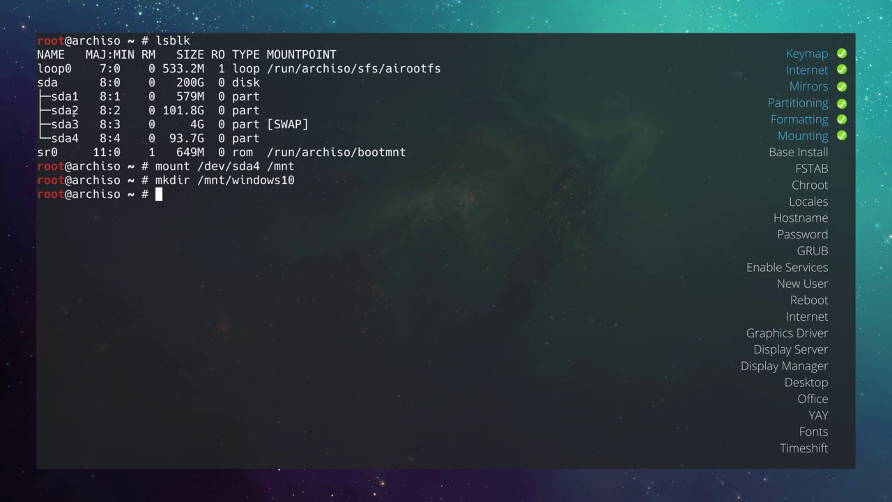
Mount the Windows partition /dev/sda2 at /mnt/windows10.
{"action": "left_click_drag", "start_coordinate": [51, 110], "coordinate": [200, 111]}
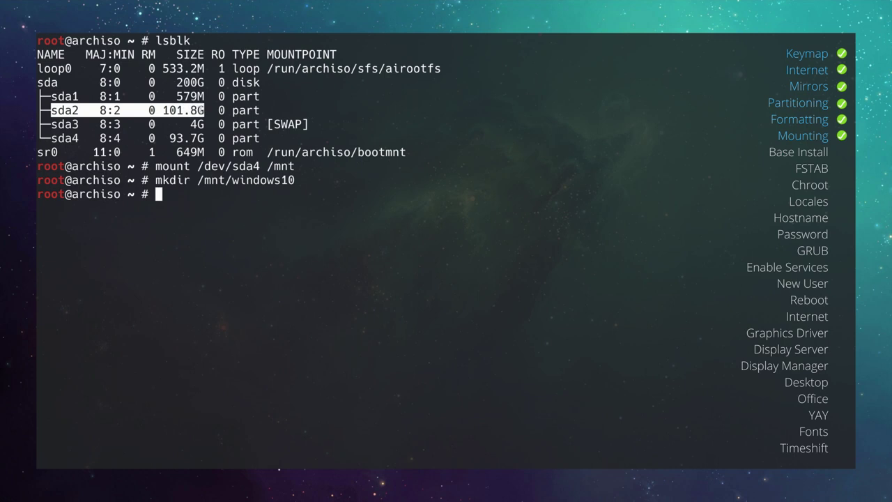
{"action": "left_click_drag", "start_coordinate": [232, 180], "coordinate": [293, 180]}
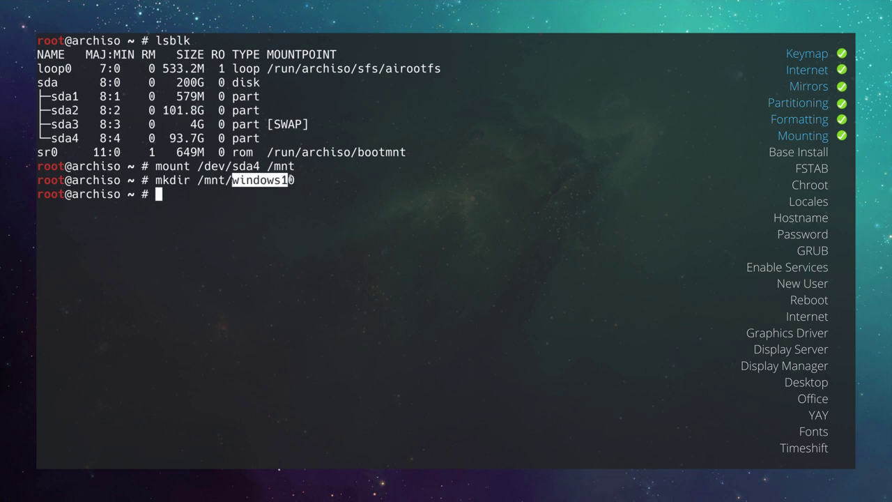
{"action": "left_click", "coordinate": [216, 198]}
{"action": "type", "text": "mount"}
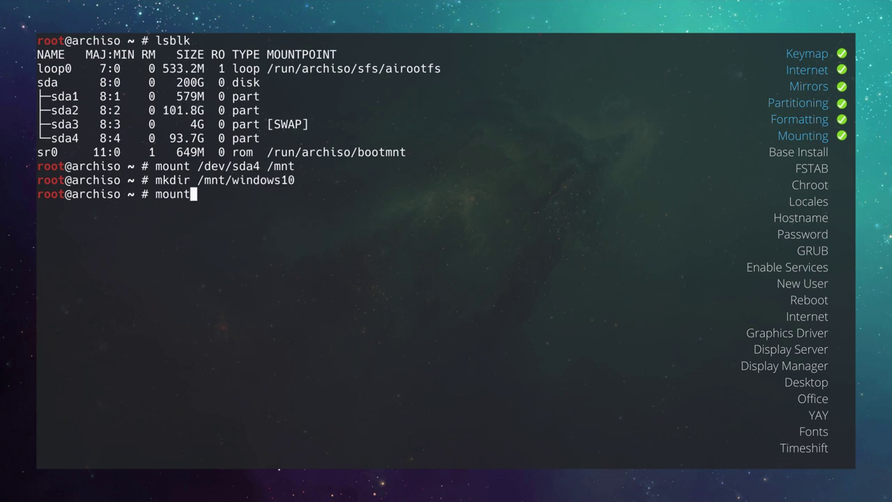
{"action": "type", "text": " /dev/sda2 /mnt/w"}
{"action": "key", "text": "Tab"}
{"action": "key", "text": "BackSpace"}
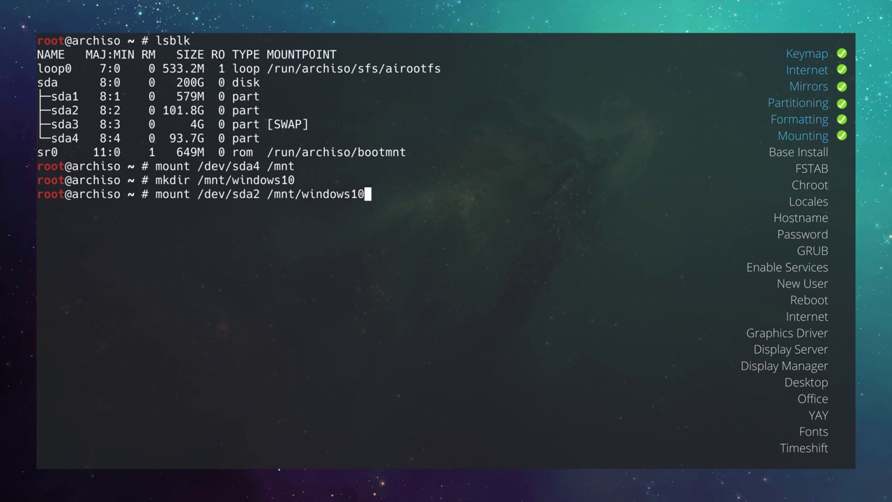
{"action": "key", "text": "Return"}
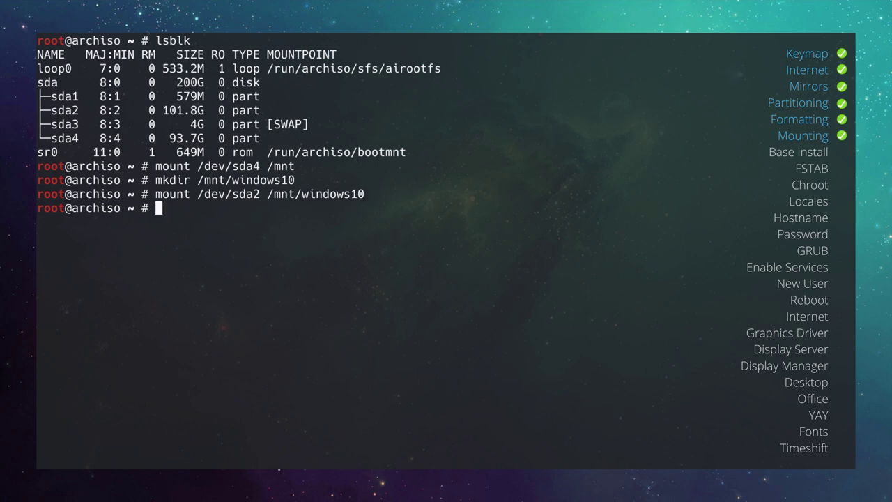
Clear the terminal, list the block devices with lsblk and check the mount points of sda2, sda3 and sda4.
{"action": "key", "text": "ctrl+l"}
{"action": "type", "text": "lsblk"}
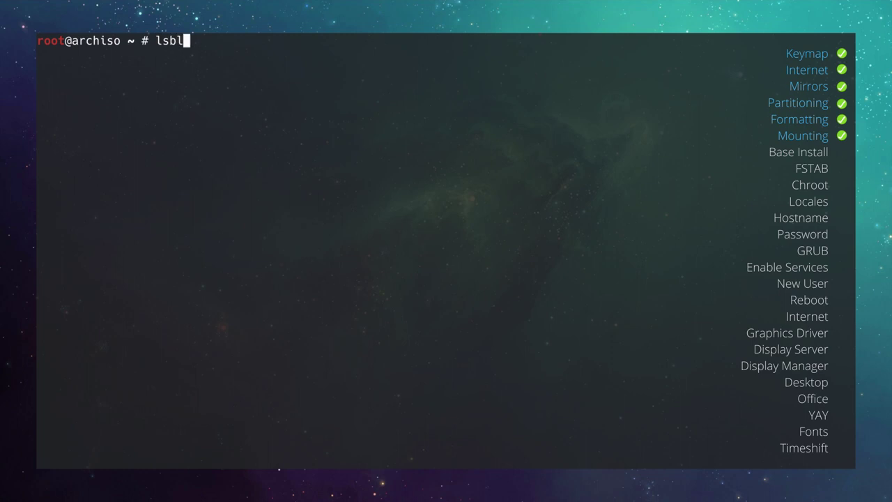
{"action": "key", "text": "Return"}
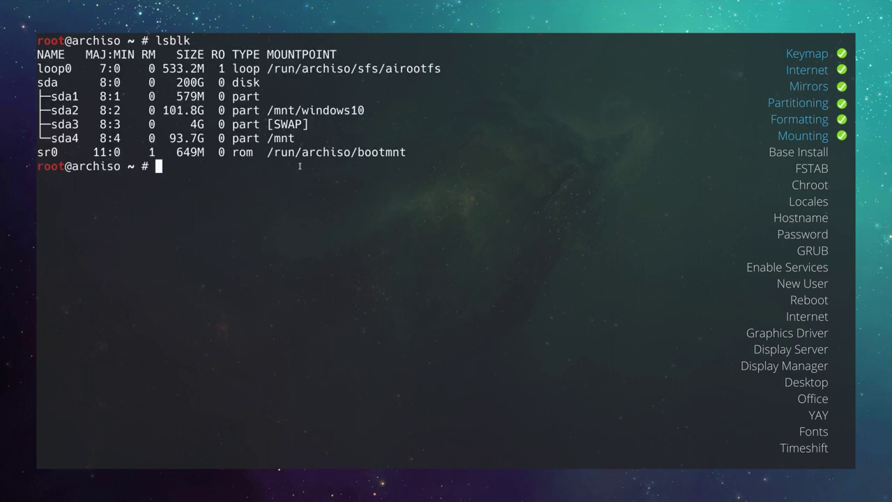
{"action": "left_click_drag", "start_coordinate": [51, 111], "coordinate": [81, 110]}
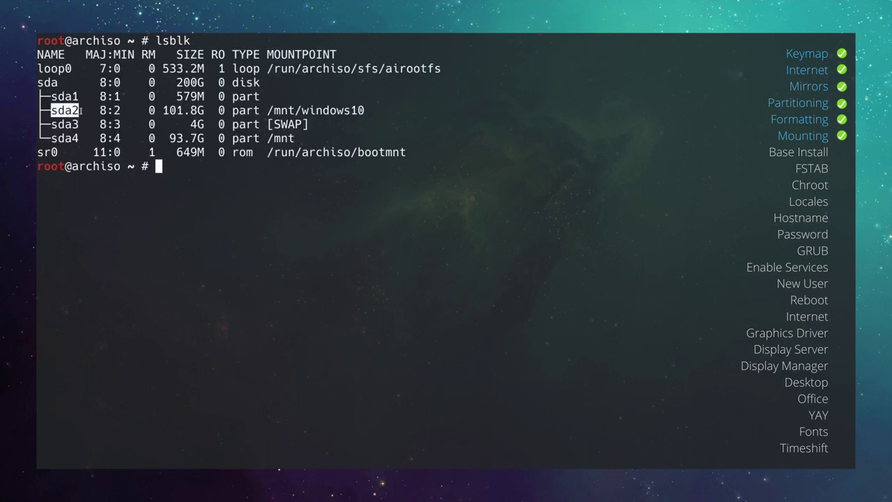
{"action": "double_click", "coordinate": [315, 111]}
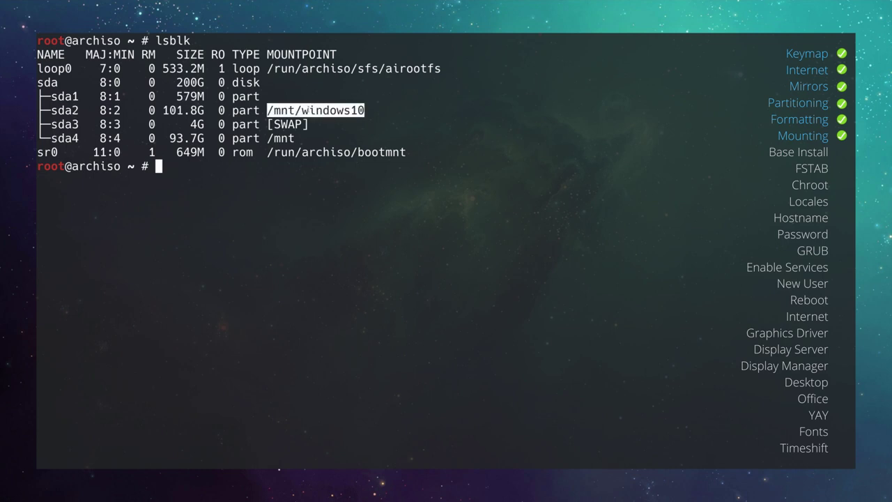
{"action": "left_click", "coordinate": [277, 124]}
{"action": "double_click", "coordinate": [276, 124]}
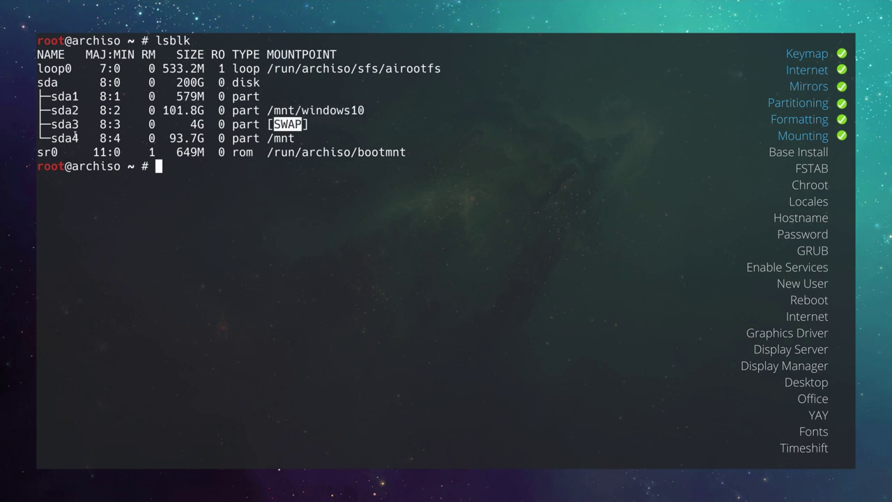
{"action": "left_click_drag", "start_coordinate": [51, 138], "coordinate": [295, 138]}
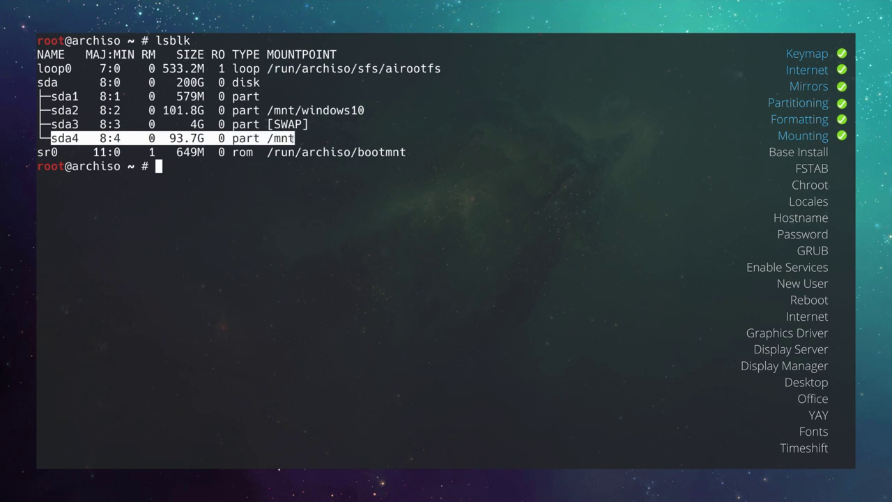
{"action": "left_click", "coordinate": [174, 167]}
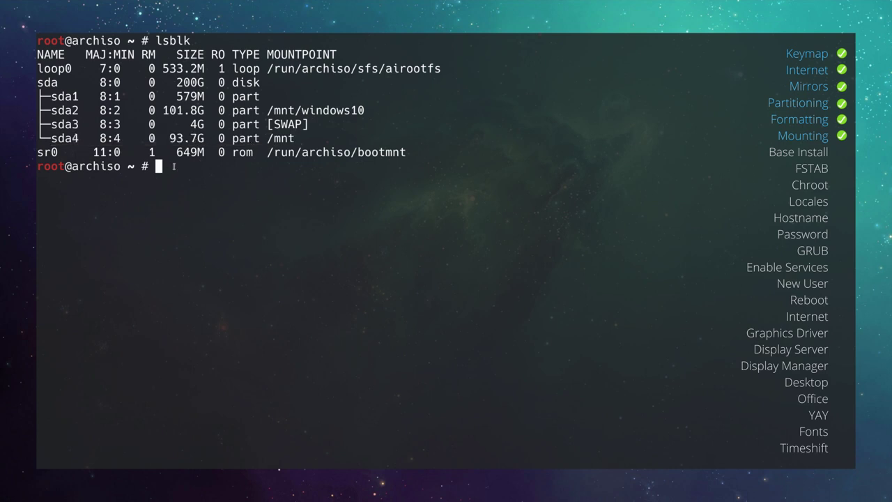
Write a pacstrap command for /mnt with the packages base, linux, linux-firmware, nano and intel-ucode, without running it.
{"action": "type", "text": "pacstrap "}
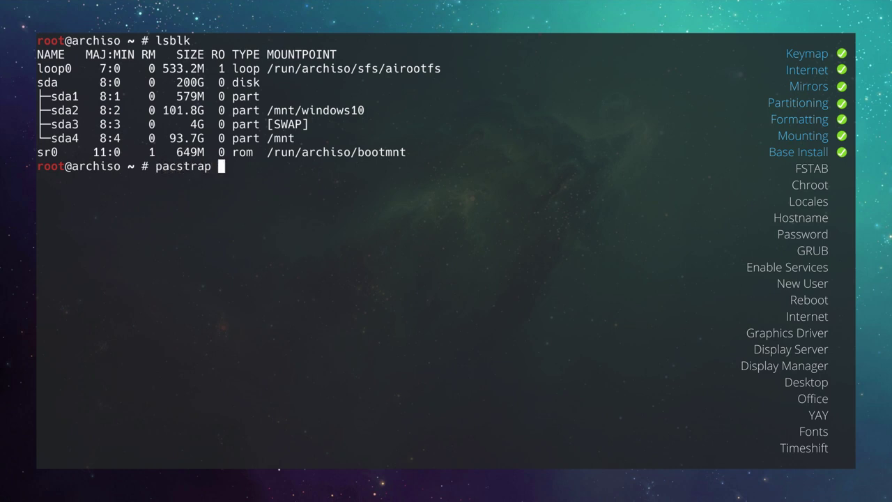
{"action": "type", "text": "/mnt base linux"}
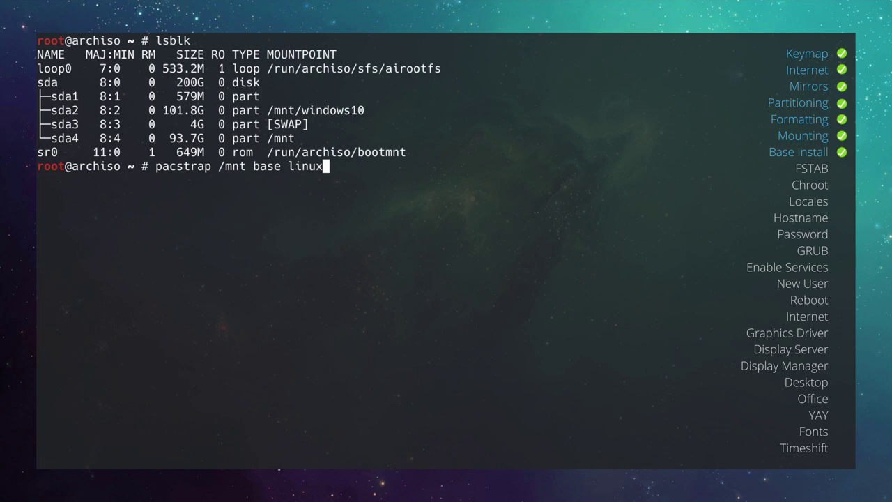
{"action": "type", "text": " linux-firmware"}
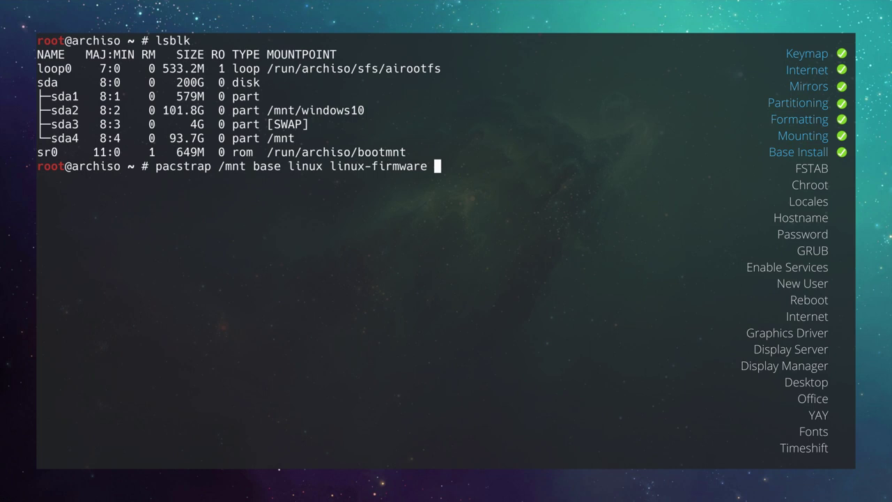
{"action": "type", "text": " nano intel-ucode"}
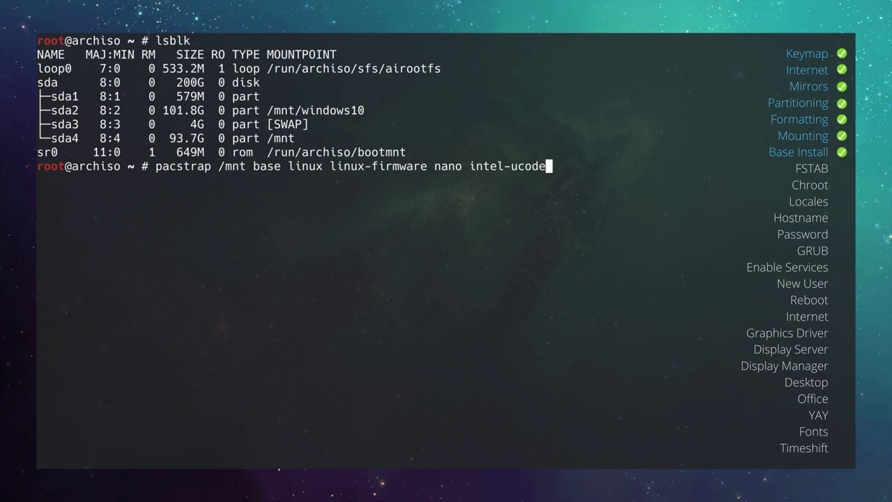
Replace intel-ucode with amd-ucode in the pacstrap package list.
{"action": "key", "text": "BackSpace"}
{"action": "key", "text": "BackSpace"}
{"action": "key", "text": "BackSpace"}
{"action": "key", "text": "BackSpace"}
{"action": "key", "text": "BackSpace"}
{"action": "key", "text": "BackSpace"}
{"action": "key", "text": "BackSpace"}
{"action": "key", "text": "BackSpace"}
{"action": "key", "text": "BackSpace"}
{"action": "key", "text": "BackSpace"}
{"action": "key", "text": "BackSpace"}
{"action": "type", "text": "amd-"}
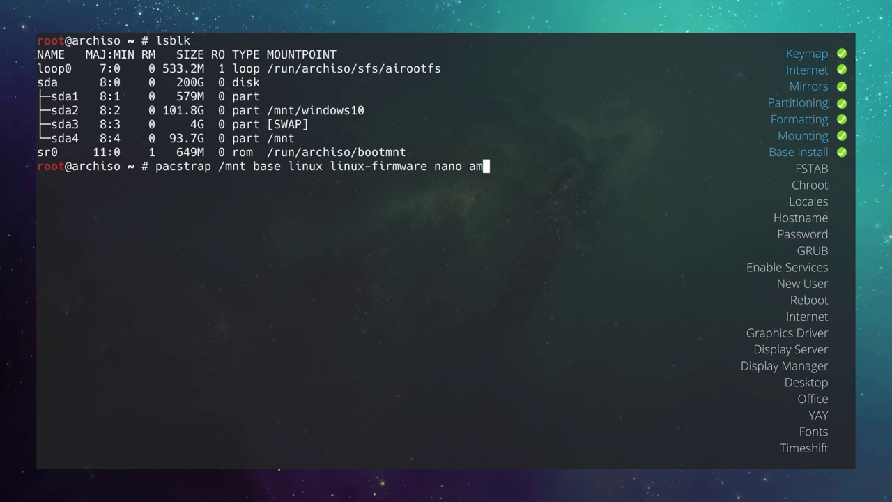
{"action": "type", "text": "ucode"}
Remove the microcode package from the pacstrap command and install base, linux, linux-firmware and nano into /mnt.
{"action": "key", "text": "BackSpace"}
{"action": "key", "text": "BackSpace"}
{"action": "key", "text": "BackSpace"}
{"action": "key", "text": "BackSpace"}
{"action": "key", "text": "BackSpace"}
{"action": "key", "text": "BackSpace"}
{"action": "key", "text": "BackSpace"}
{"action": "key", "text": "BackSpace"}
{"action": "key", "text": "BackSpace"}
{"action": "key", "text": "BackSpace"}
{"action": "key", "text": "Return"}
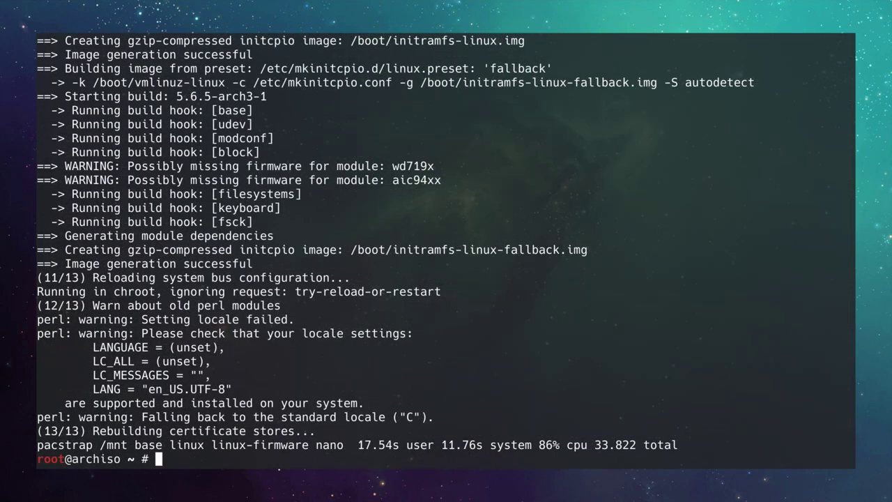
Clear the terminal and generate the UUID-based file system table for /mnt, appending it to /mnt/etc/fstab with genfstab -U.
{"action": "key", "text": "ctrl+l"}
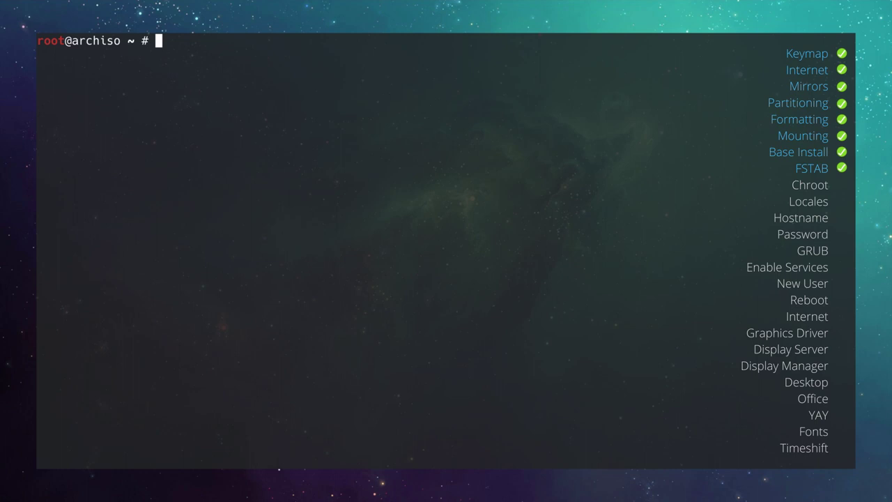
{"action": "type", "text": "genfstab -U"}
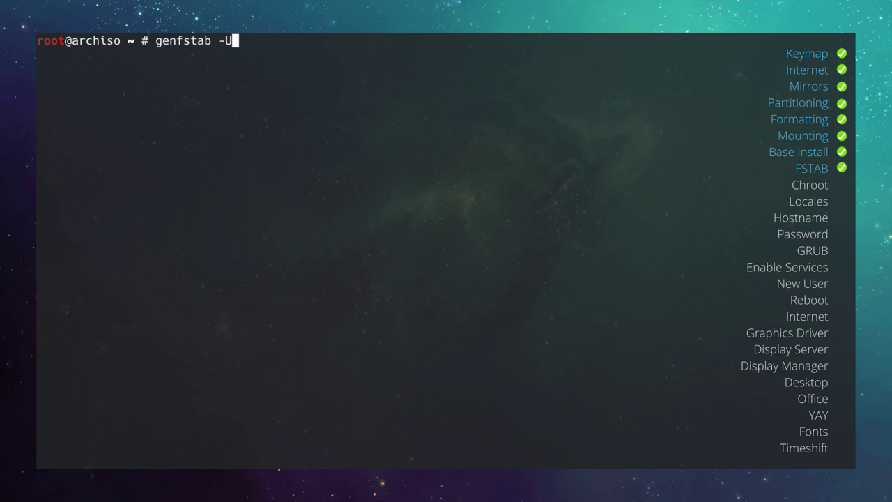
{"action": "type", "text": " /mnt >>"}
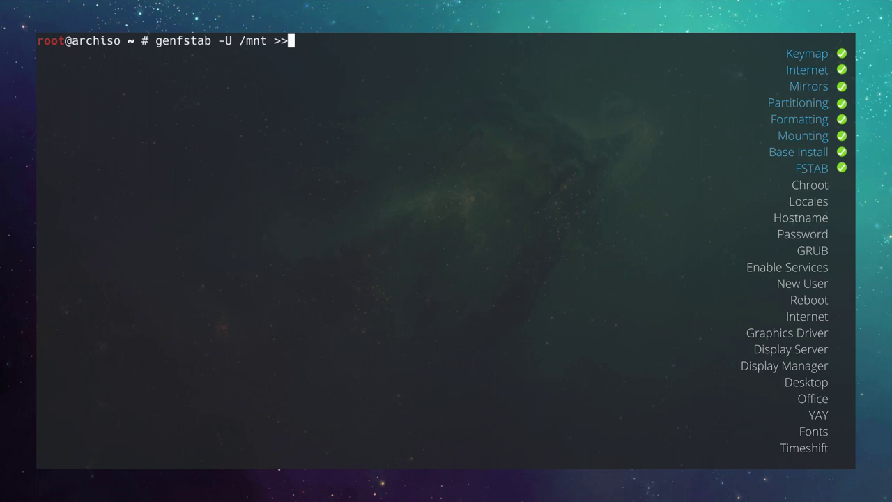
{"action": "type", "text": " /mnt/etc/"}
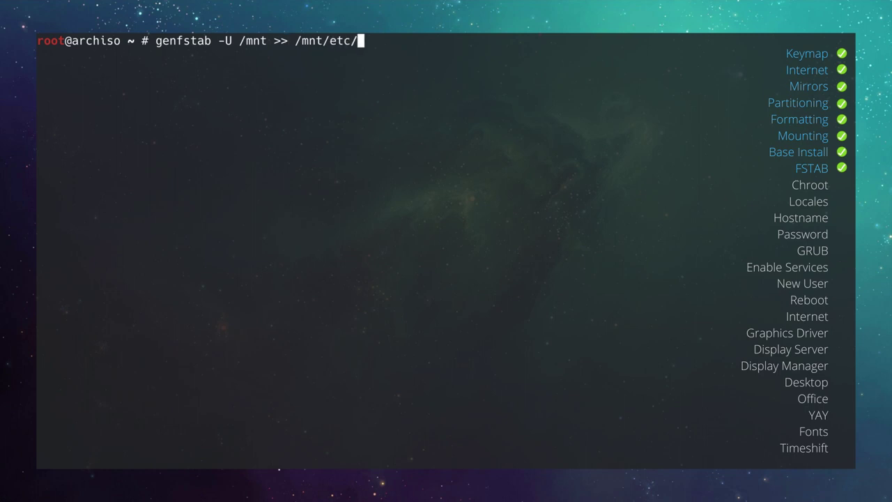
{"action": "type", "text": "fs"}
{"action": "key", "text": "Tab"}
{"action": "key", "text": "Return"}
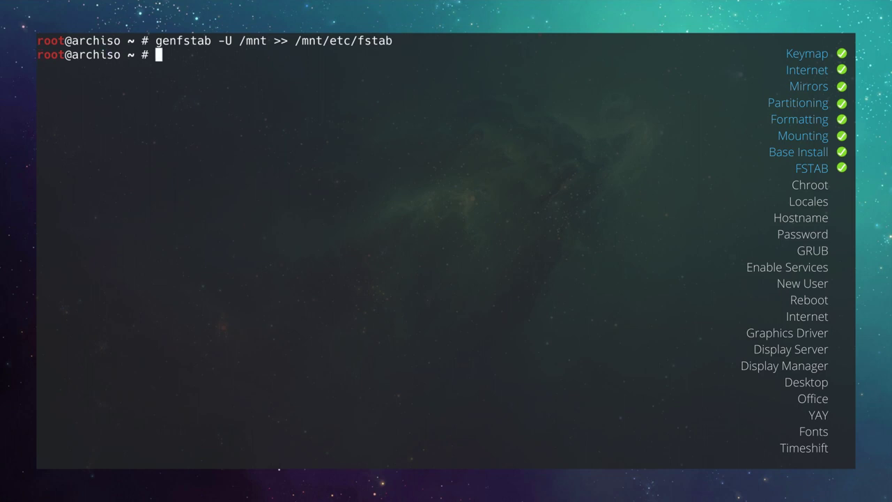
Print /mnt/etc/fstab and check the entries for the sda4 root, the sda2 /windows10 mount and the sda3 swap.
{"action": "type", "text": "cat /mnt/etc/fstab"}
{"action": "key", "text": "Return"}
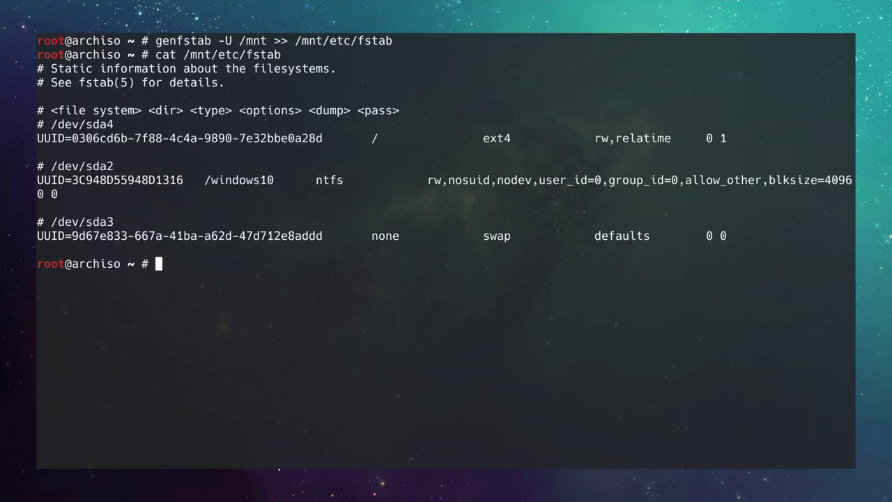
{"action": "double_click", "coordinate": [114, 138]}
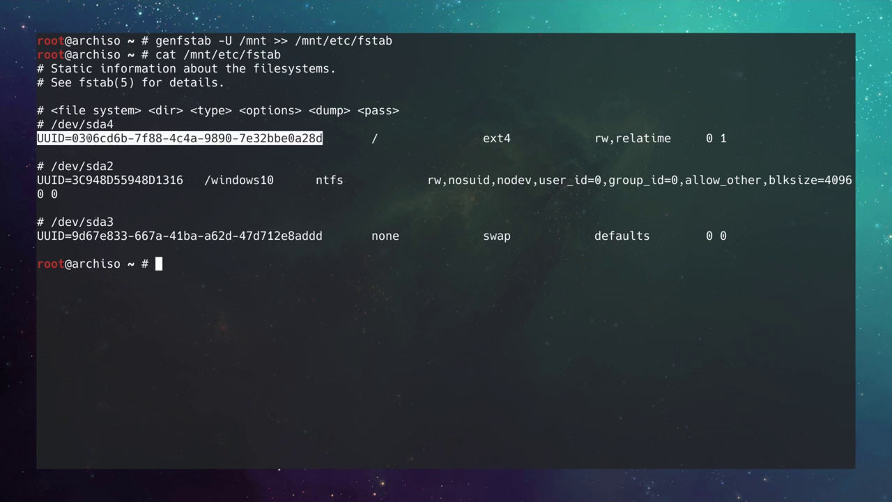
{"action": "double_click", "coordinate": [372, 138]}
{"action": "double_click", "coordinate": [496, 138]}
{"action": "left_click", "coordinate": [616, 138]}
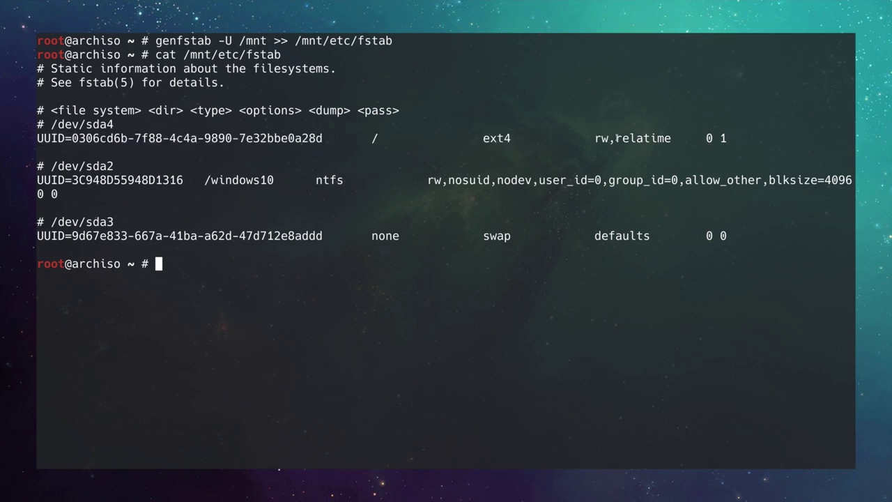
{"action": "left_click_drag", "start_coordinate": [704, 138], "coordinate": [736, 138]}
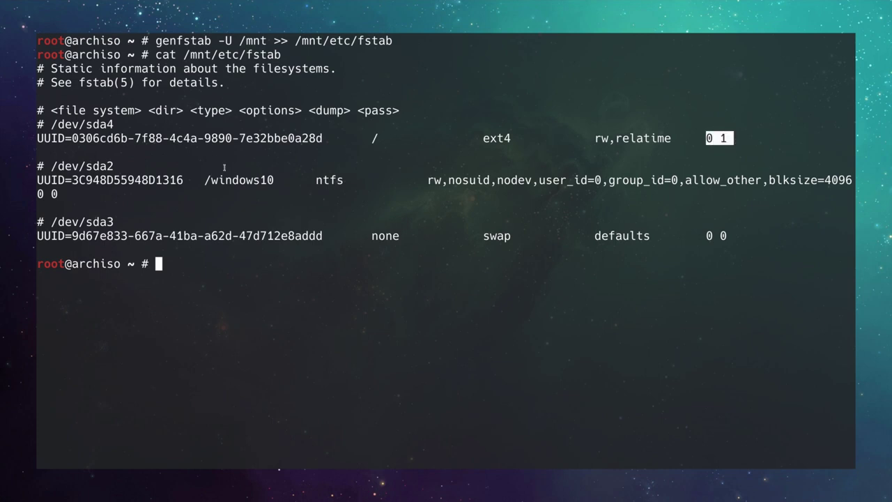
{"action": "left_click", "coordinate": [258, 159]}
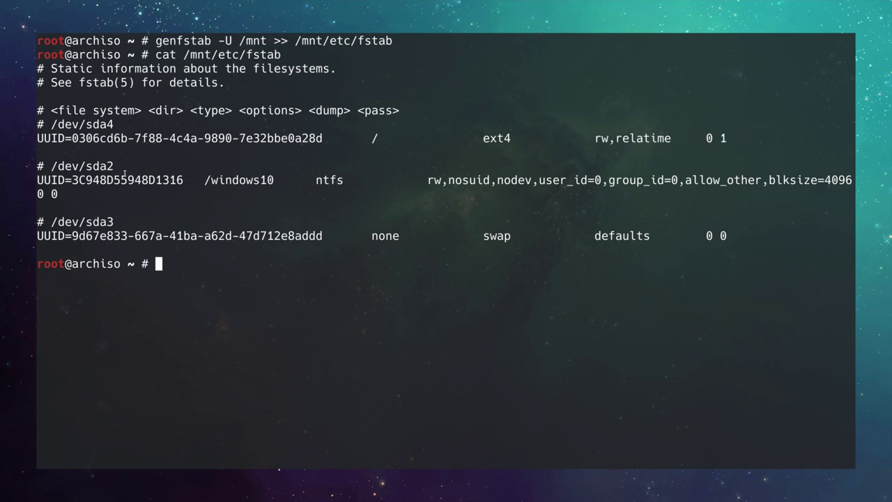
{"action": "double_click", "coordinate": [235, 181]}
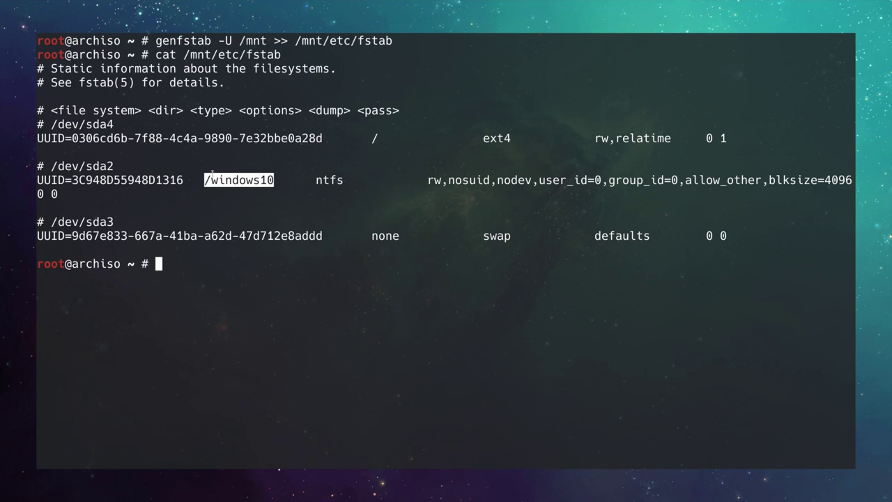
{"action": "left_click", "coordinate": [91, 225]}
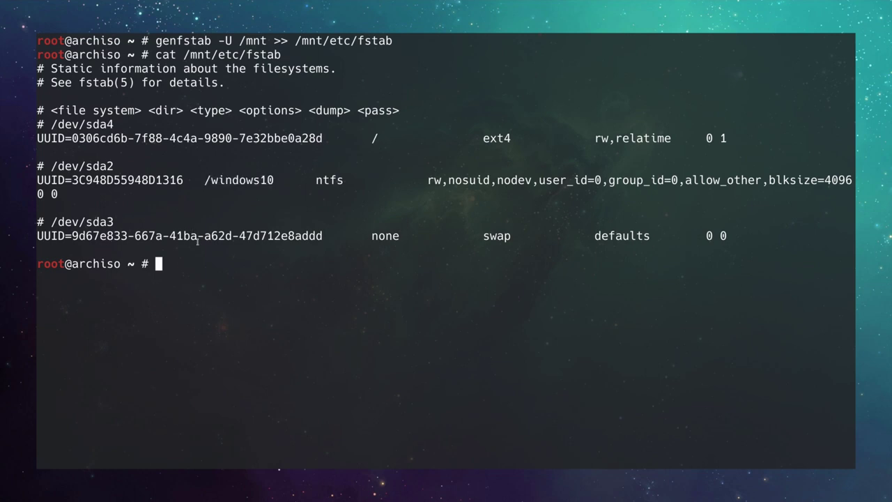
Clear the terminal and enter the installed system at /mnt with arch-chroot.
{"action": "key", "text": "ctrl+l"}
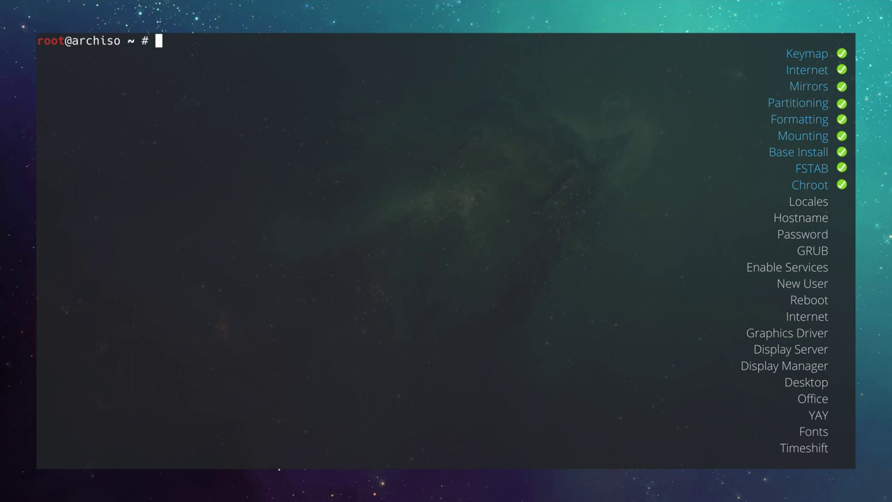
{"action": "type", "text": "arch-chroot /mnt"}
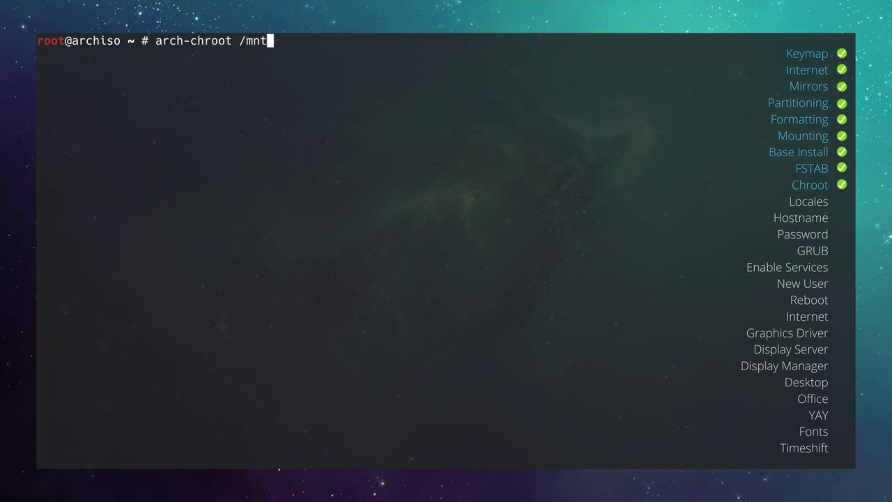
{"action": "key", "text": "Return"}
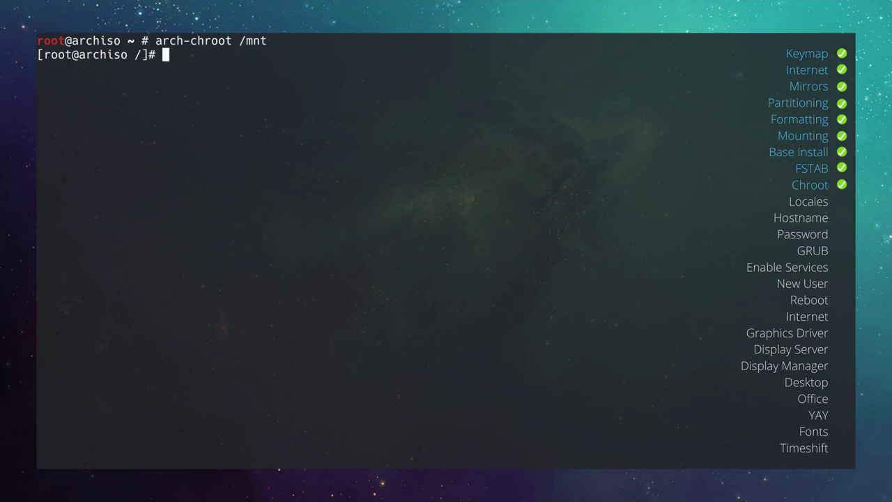
List the available time zones with timedatectl list-timezones, browse the start of the list and quit the pager.
{"action": "key", "text": "ctrl+l"}
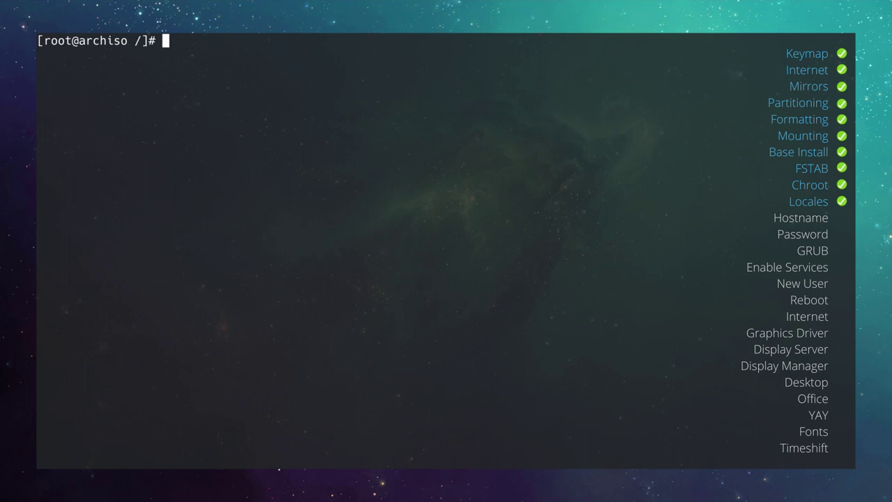
{"action": "type", "text": "timedatectl list-"}
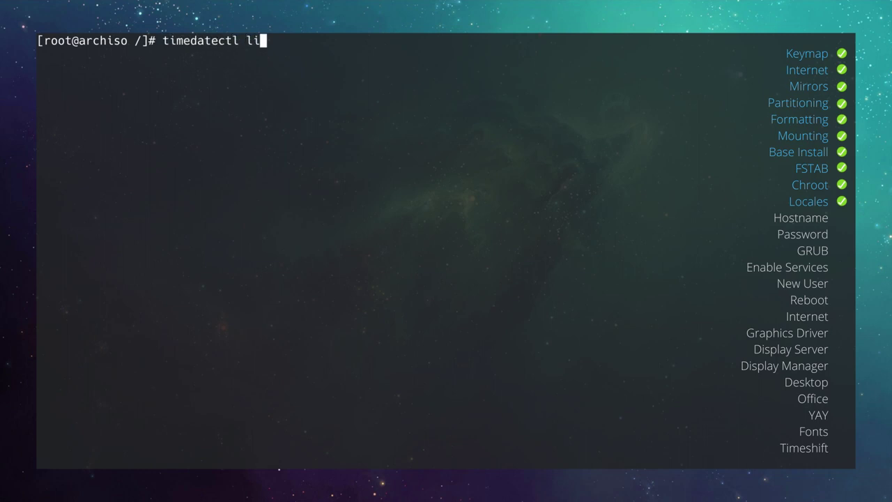
{"action": "type", "text": "mezones"}
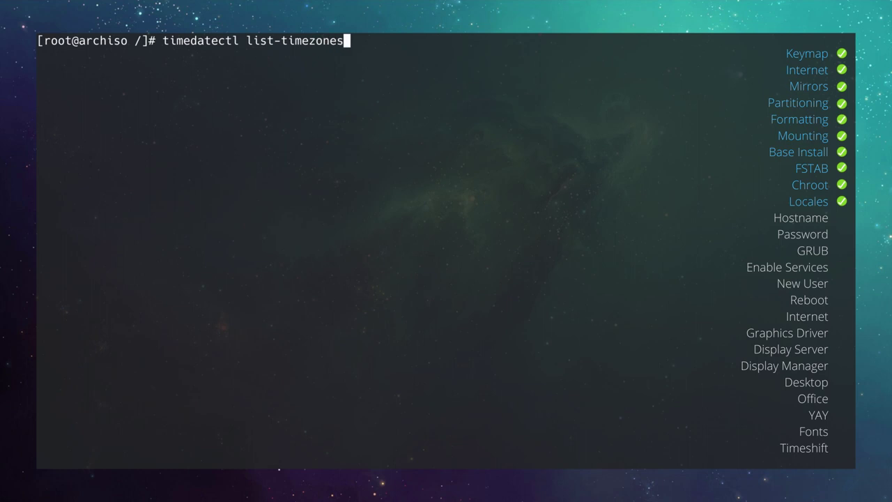
{"action": "key", "text": "Return"}
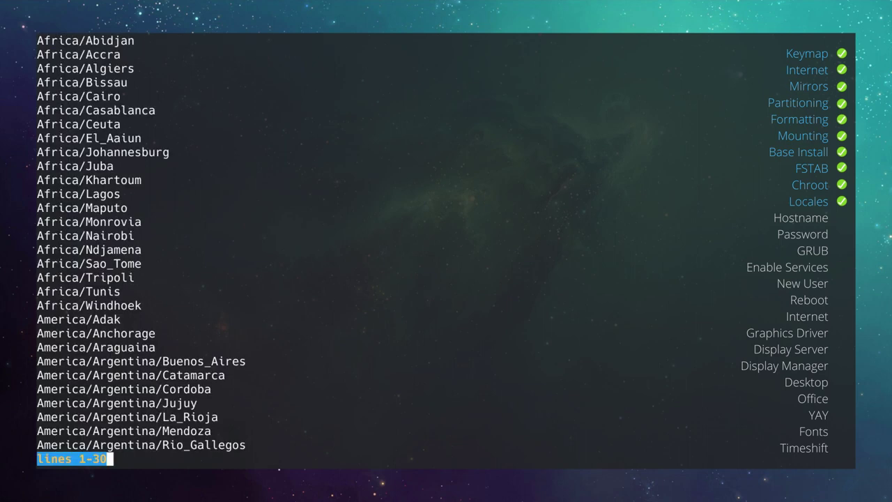
{"action": "key", "text": "Down"}
{"action": "key", "text": "Down"}
{"action": "key", "text": "Down"}
{"action": "key", "text": "Down"}
{"action": "key", "text": "Down"}
{"action": "key", "text": "Down"}
{"action": "key", "text": "Down"}
{"action": "key", "text": "Down"}
{"action": "key", "text": "Down"}
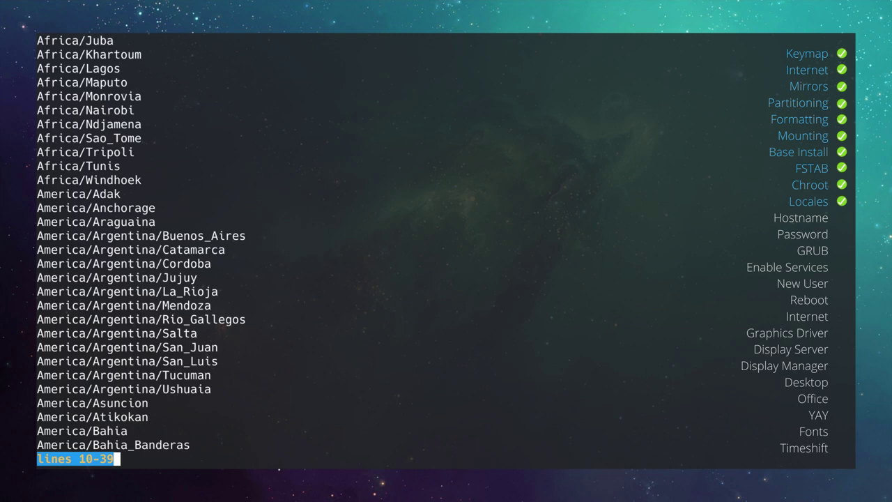
{"action": "key", "text": "q"}
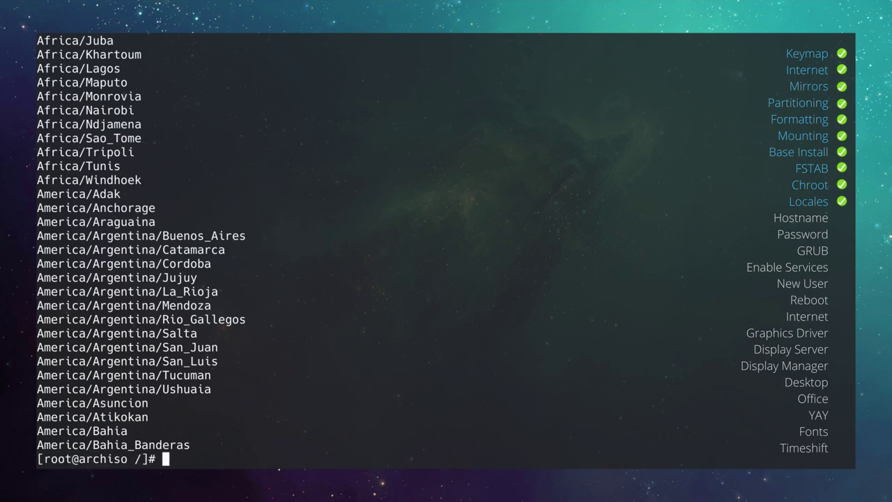
Clear the terminal and filter the timedatectl time zone list for Zurich with grep.
{"action": "key", "text": "ctrl+l"}
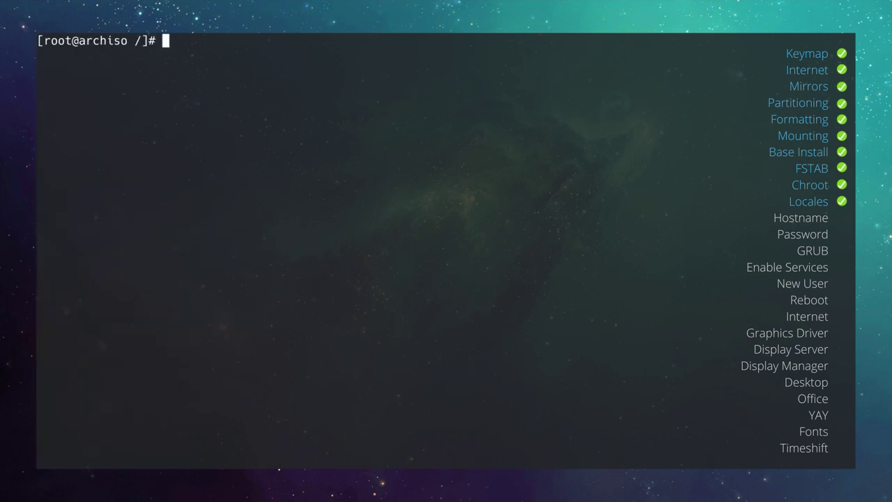
{"action": "key", "text": "Up"}
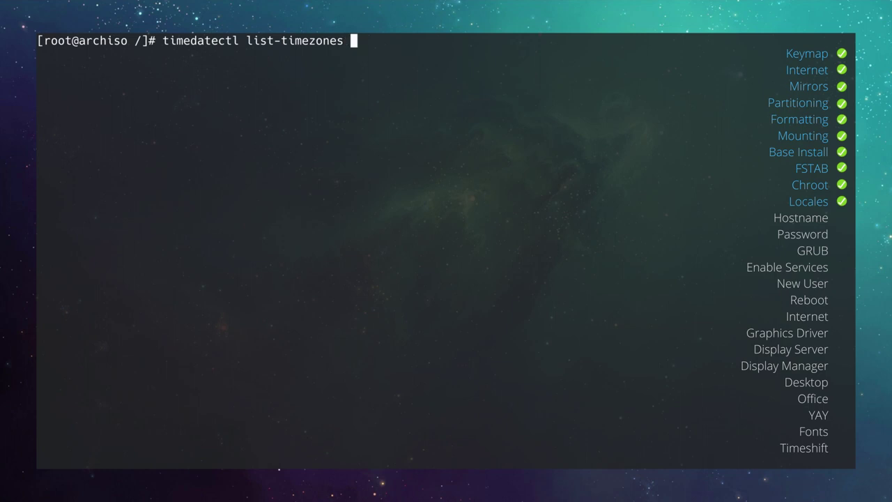
{"action": "type", "text": "| grep Zurich"}
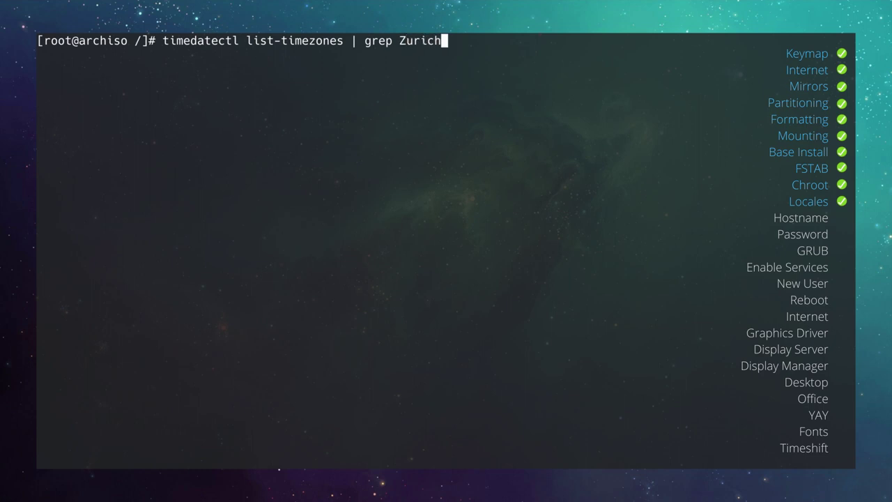
{"action": "key", "text": "Return"}
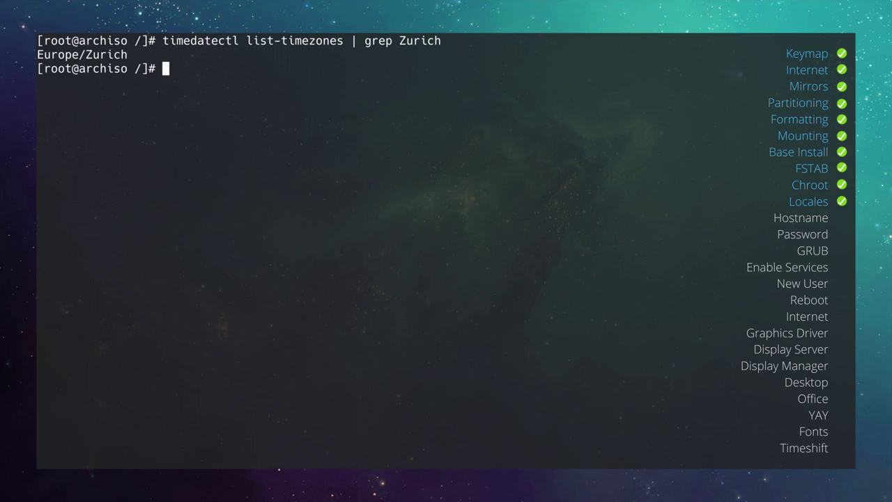
Force a symbolic link from /usr/share/zoneinfo/Europe/Zurich to /etc/localtime and sync the hardware clock with hwclock --systohc.
{"action": "type", "text": "ln -sf /usr/share/zoneinfo"}
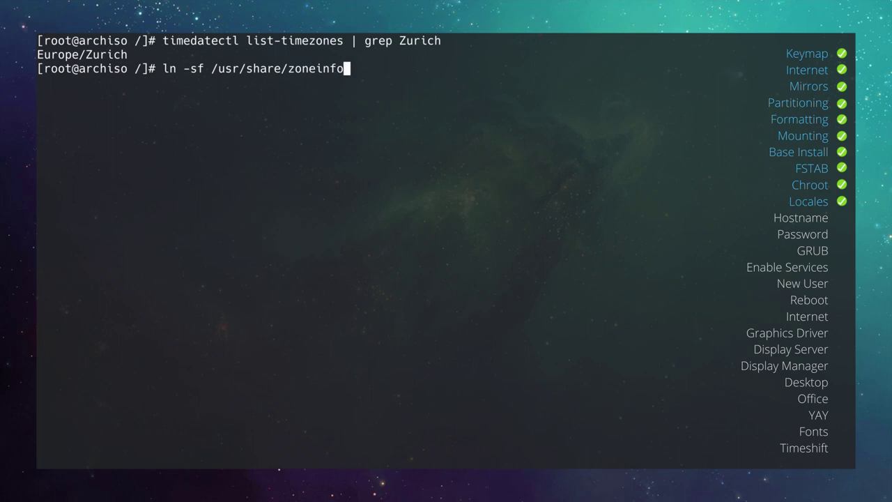
{"action": "type", "text": "/Europe/Zurich "}
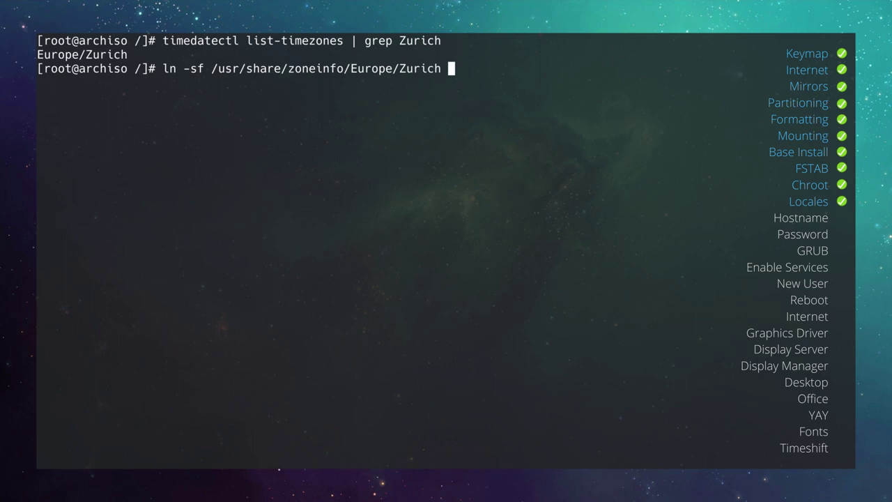
{"action": "type", "text": "/etc/localtime"}
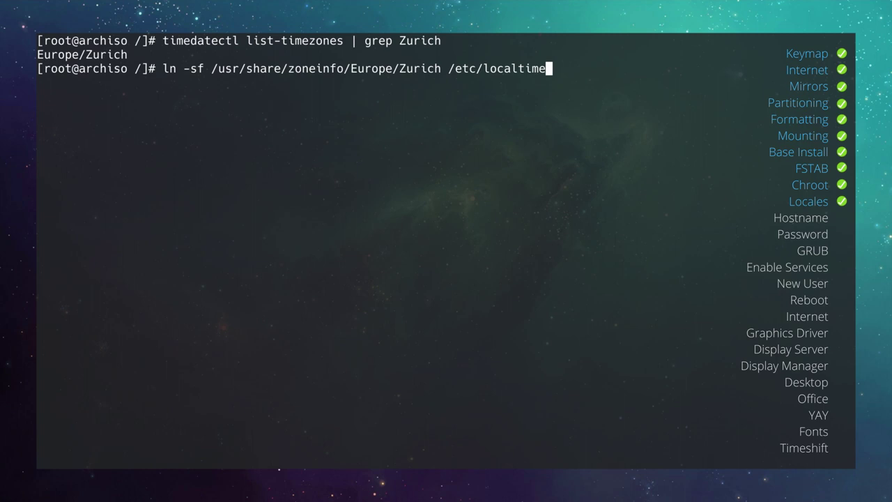
{"action": "key", "text": "Return"}
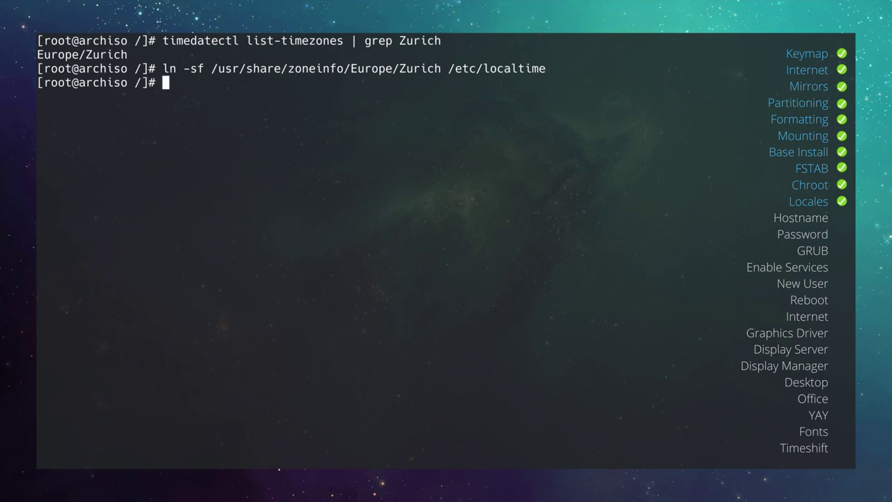
{"action": "type", "text": "hwclock --systohc"}
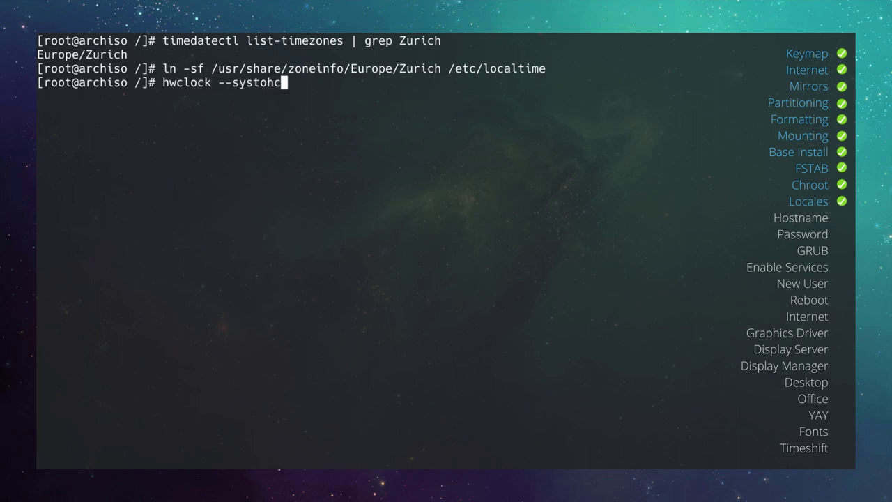
{"action": "key", "text": "Return"}
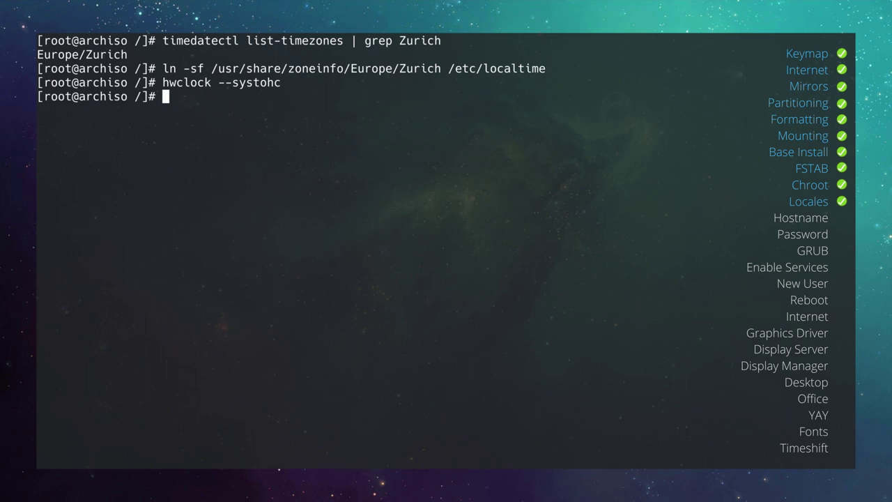
Open /etc/locale.gen in nano and uncomment the en_US.UTF-8 UTF-8 line.
{"action": "type", "text": "nano /etc/locale"}
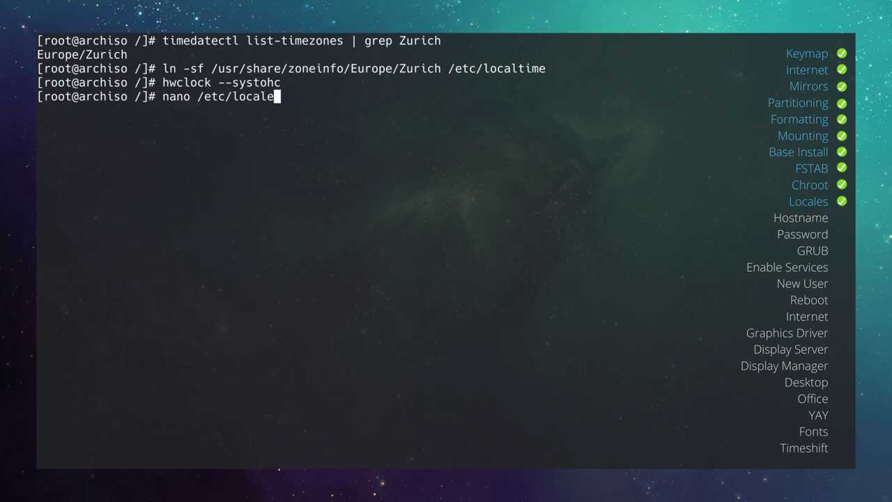
{"action": "type", "text": ".gen"}
{"action": "key", "text": "Return"}
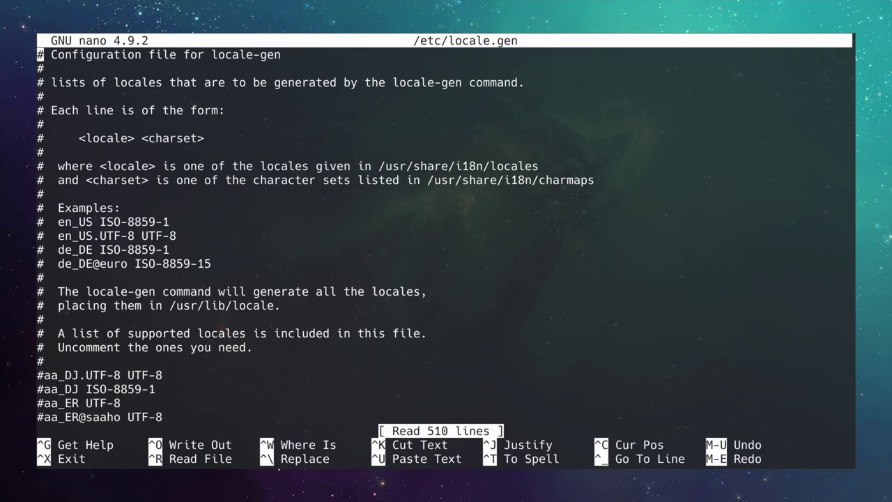
{"action": "key", "text": "Page_Down"}
{"action": "key", "text": "Page_Down"}
{"action": "key", "text": "Page_Down"}
{"action": "key", "text": "Page_Down"}
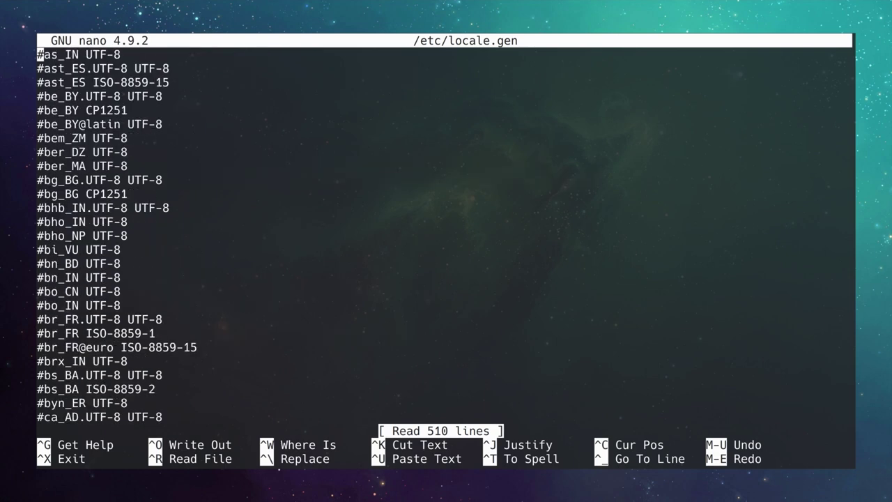
{"action": "key", "text": "Page_Down"}
{"action": "key", "text": "Page_Down"}
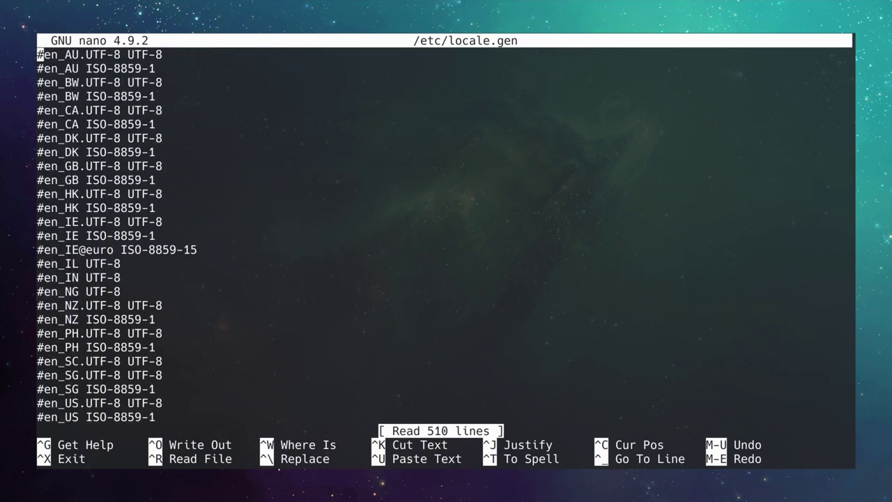
{"action": "key", "text": "Down"}
{"action": "key", "text": "Down"}
{"action": "key", "text": "Down"}
{"action": "key", "text": "Down"}
{"action": "key", "text": "Down"}
{"action": "key", "text": "Down"}
{"action": "key", "text": "Down"}
{"action": "key", "text": "Down"}
{"action": "key", "text": "Down"}
{"action": "key", "text": "Down"}
{"action": "key", "text": "Down"}
{"action": "key", "text": "Down"}
{"action": "key", "text": "Down"}
{"action": "key", "text": "Down"}
{"action": "key", "text": "Down"}
{"action": "key", "text": "Down"}
{"action": "key", "text": "Down"}
{"action": "key", "text": "Down"}
{"action": "key", "text": "Down"}
{"action": "key", "text": "Down"}
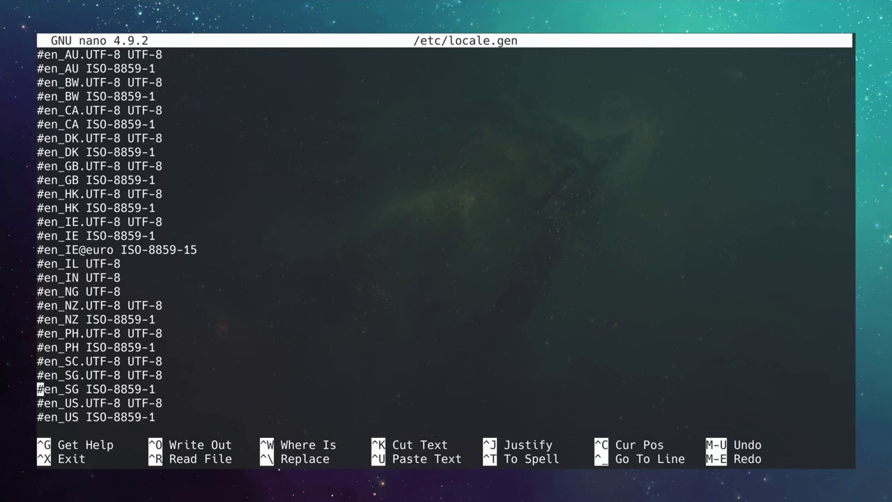
{"action": "key", "text": "Down"}
{"action": "key", "text": "Delete"}
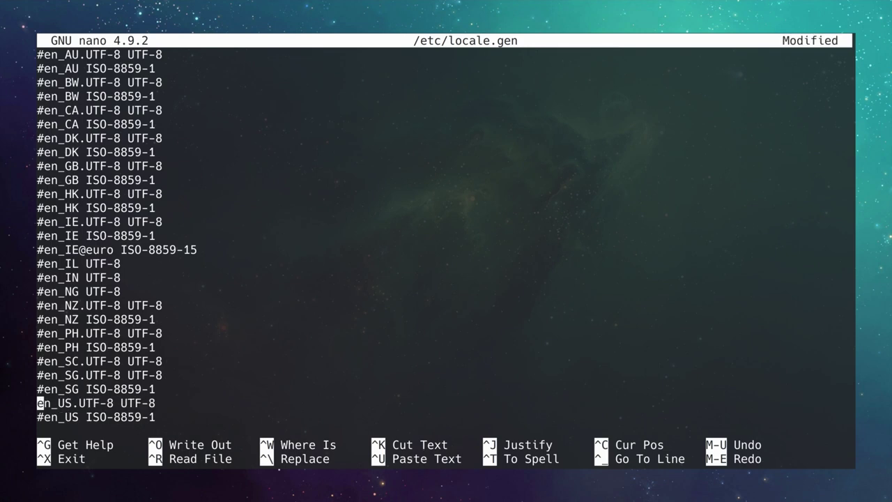
Save and close /etc/locale.gen, and generate the locales with locale-gen.
{"action": "key", "text": "ctrl+o"}
{"action": "key", "text": "Return"}
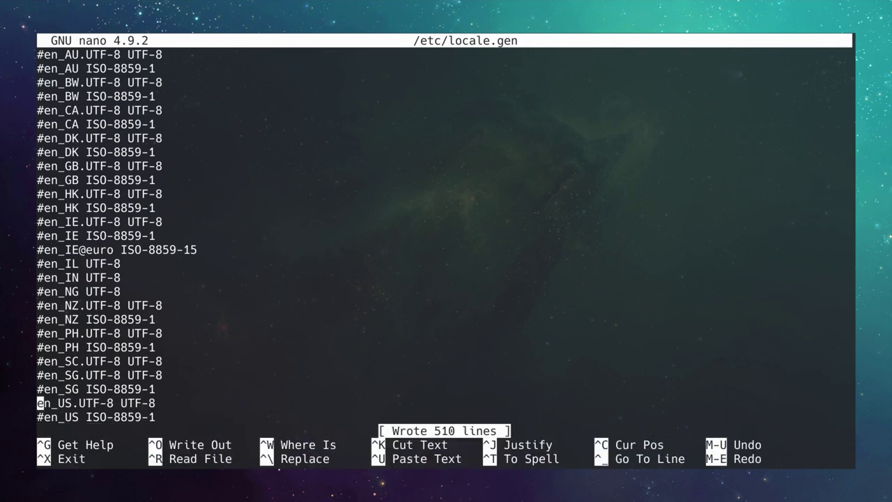
{"action": "key", "text": "ctrl+x"}
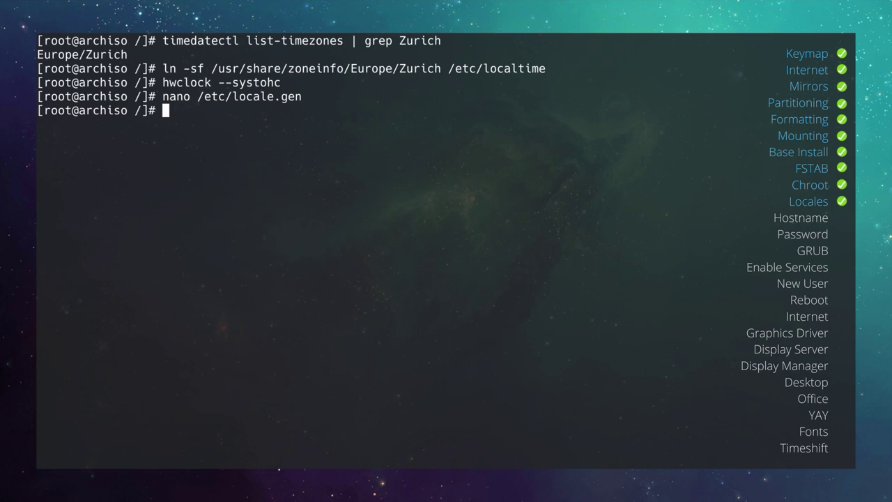
{"action": "type", "text": "locale-gen"}
{"action": "key", "text": "Return"}
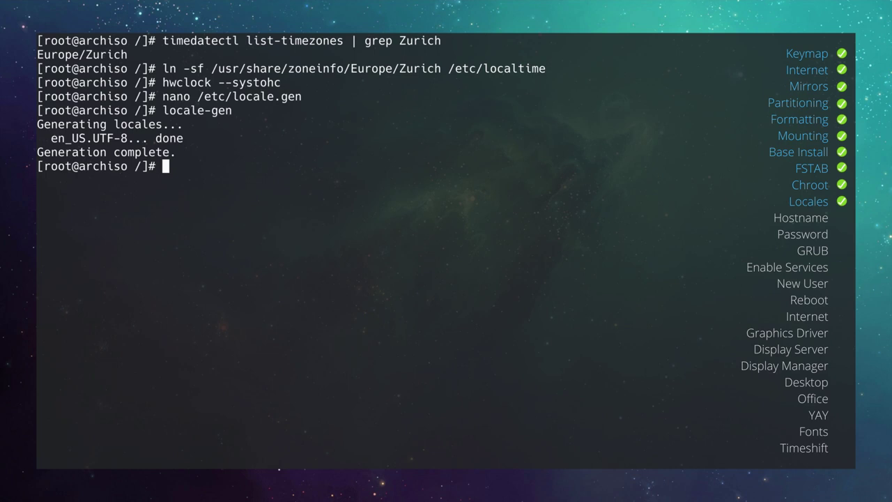
Append LANG=en_US.UTF-8 to /etc/locale.conf with echo.
{"action": "type", "text": "echo \"LANG"}
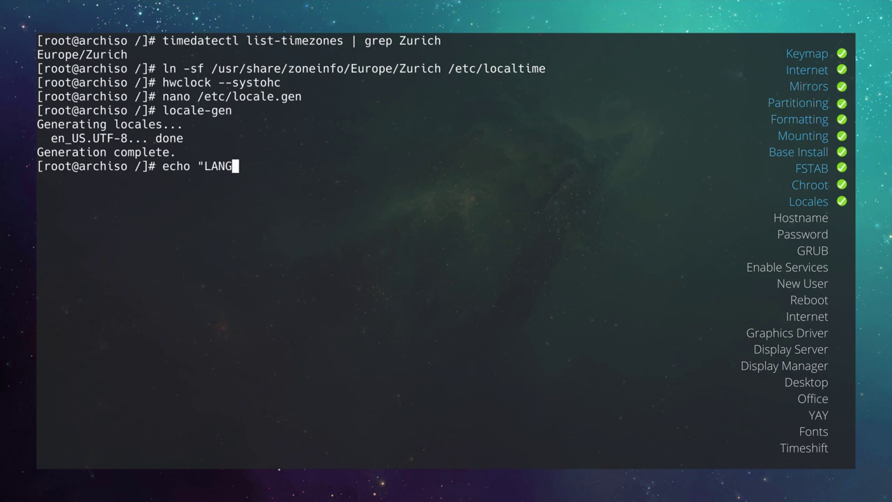
{"action": "type", "text": "=en_US.UTF"}
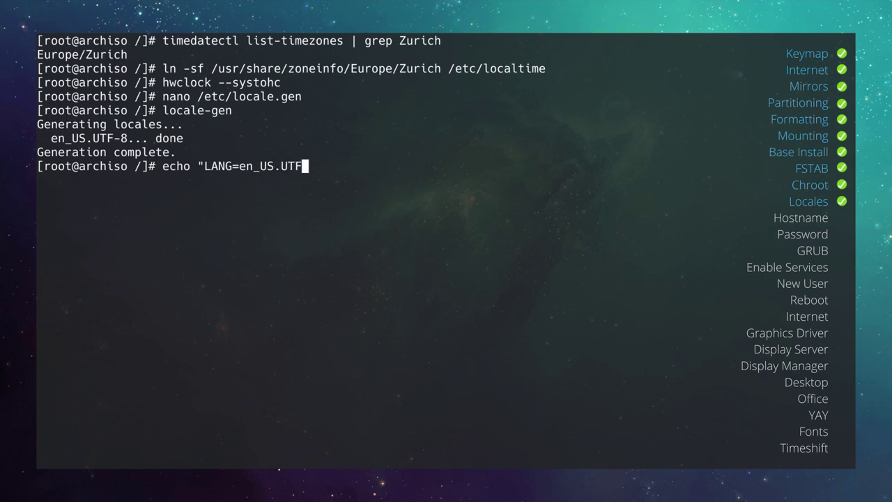
{"action": "type", "text": "-8\""}
{"action": "type", "text": " >> /etc/"}
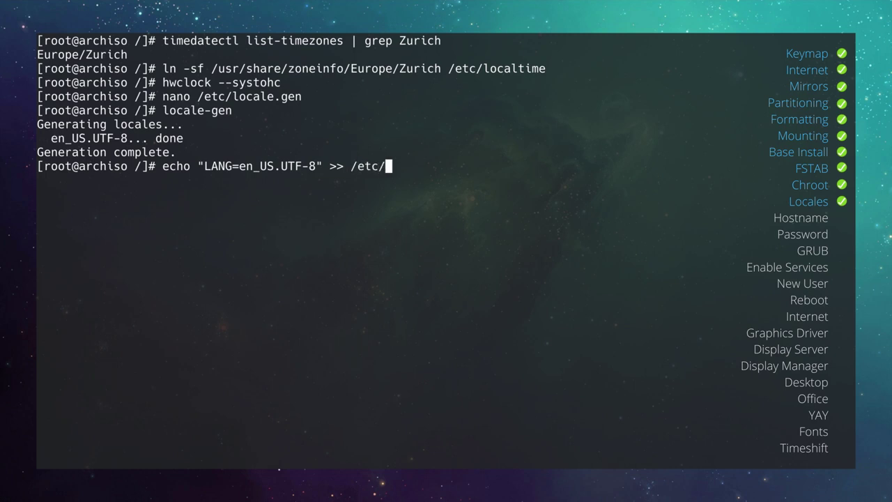
{"action": "type", "text": "locale.conf"}
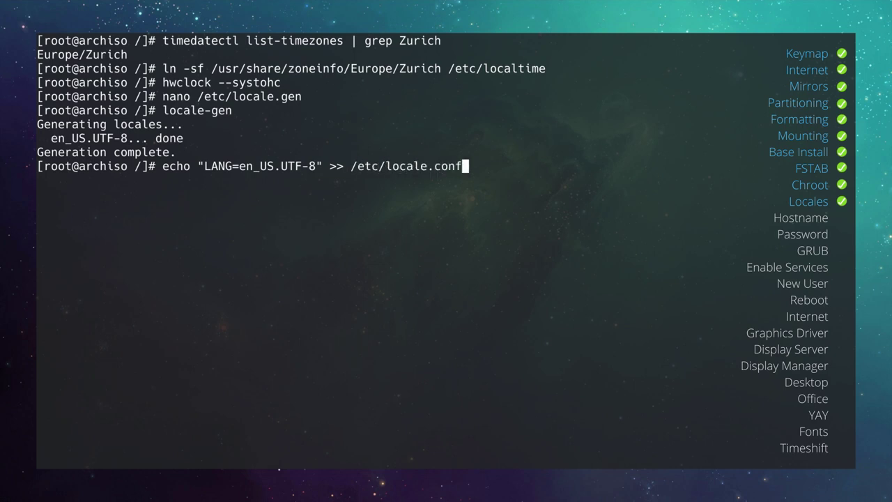
{"action": "key", "text": "Return"}
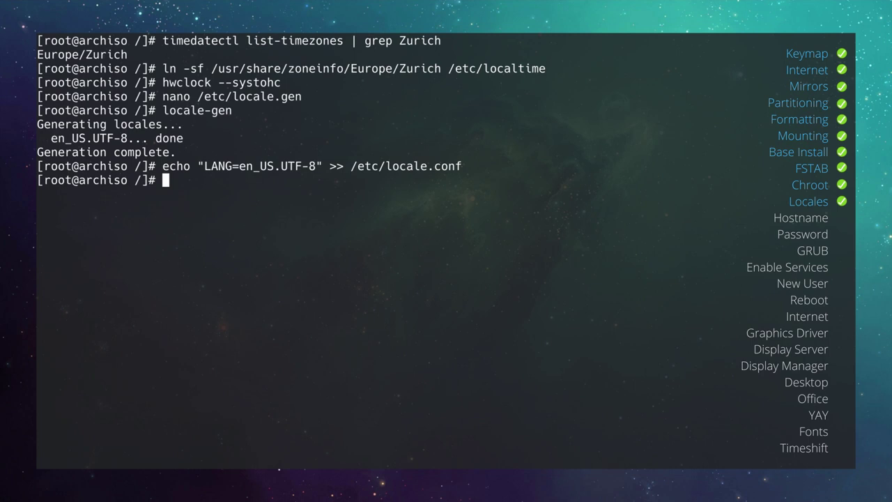
Append KEYMAP=de_CH-latin1 to /etc/vconsole.conf with echo.
{"action": "type", "text": "echo \"KE"}
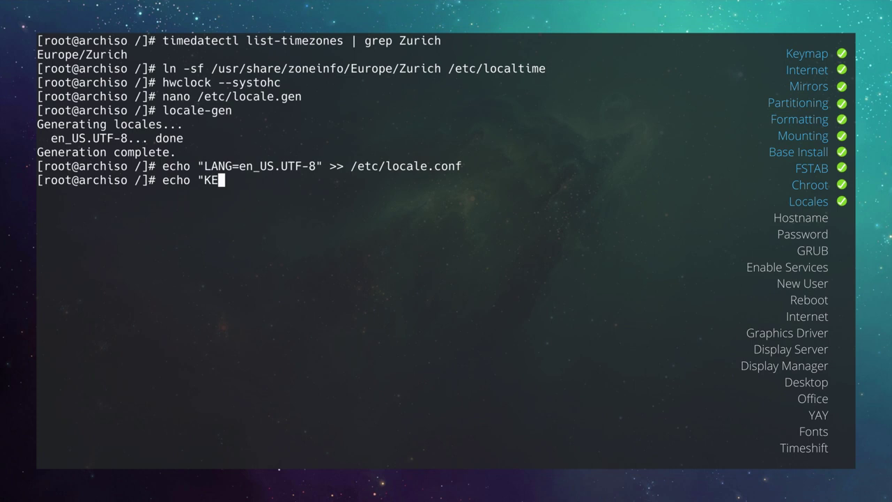
{"action": "type", "text": "YMAP=de"}
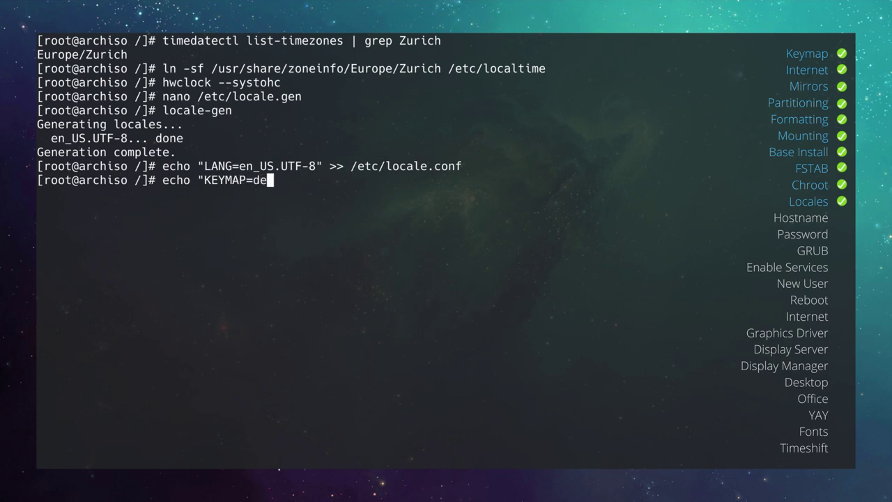
{"action": "type", "text": "_CH-latin1\" >> /etc/vconsole.conf"}
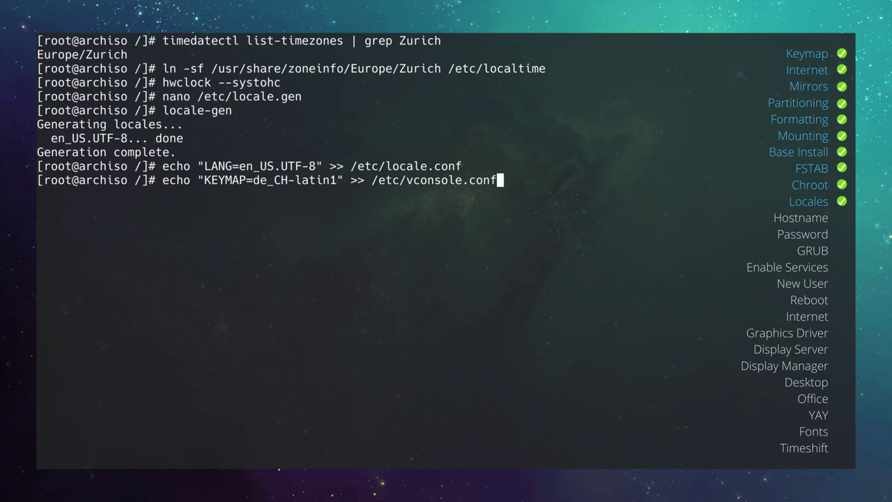
{"action": "key", "text": "Return"}
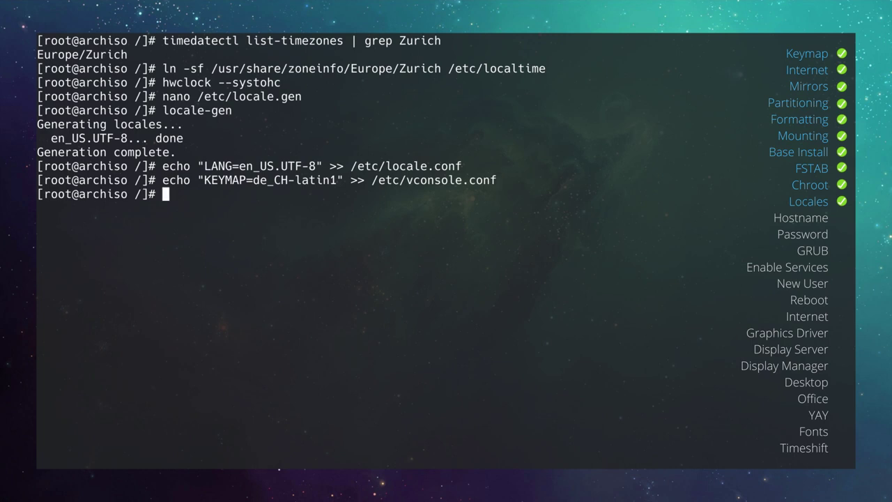
Clear the terminal and create /etc/hostname in nano containing archbios, saving and closing the file.
{"action": "key", "text": "ctrl+l"}
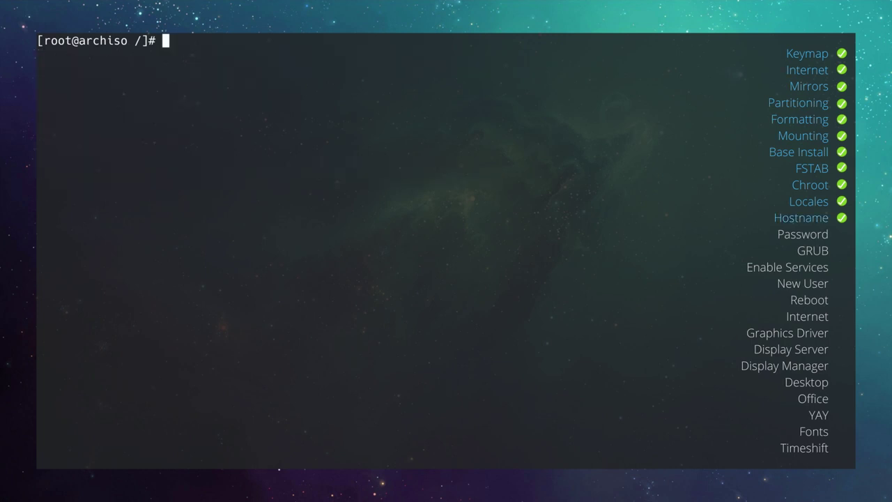
{"action": "type", "text": "nano /etc/hostname"}
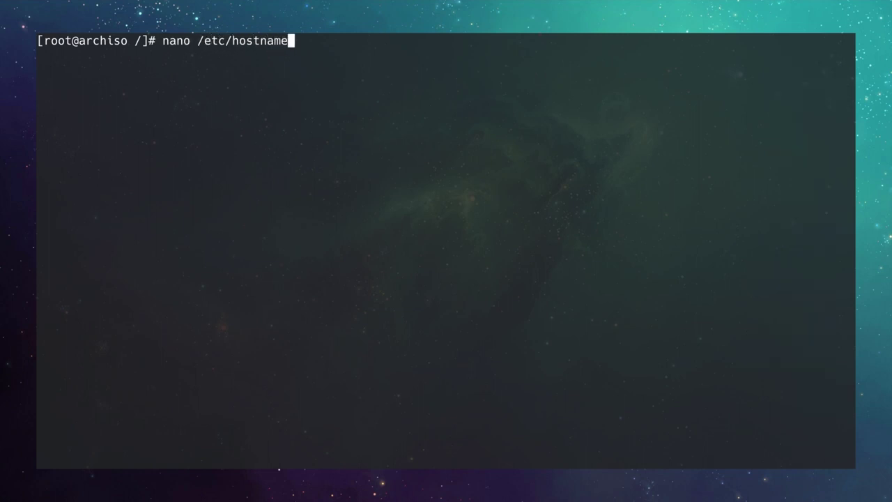
{"action": "key", "text": "Return"}
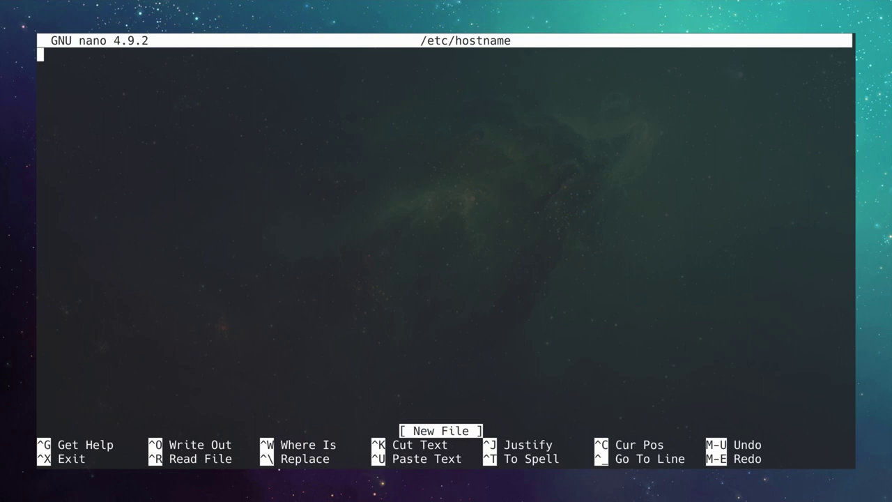
{"action": "type", "text": "archbios"}
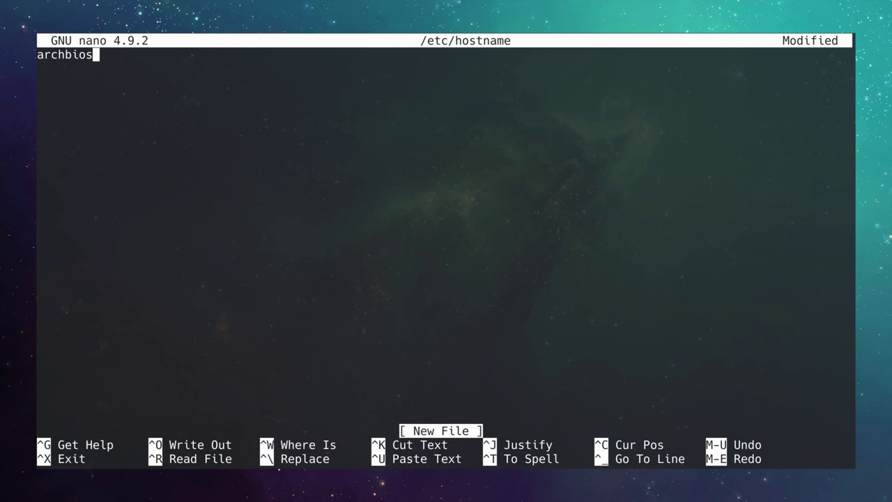
{"action": "key", "text": "ctrl+o"}
{"action": "key", "text": "Return"}
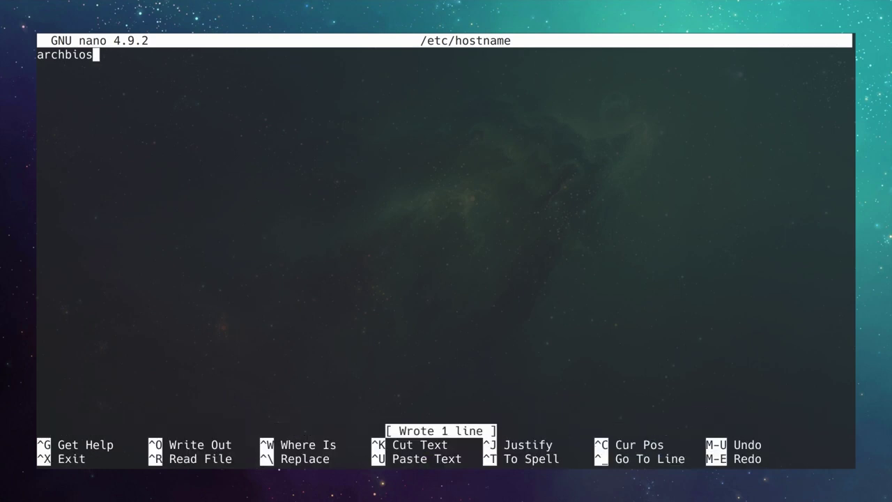
{"action": "key", "text": "ctrl+x"}
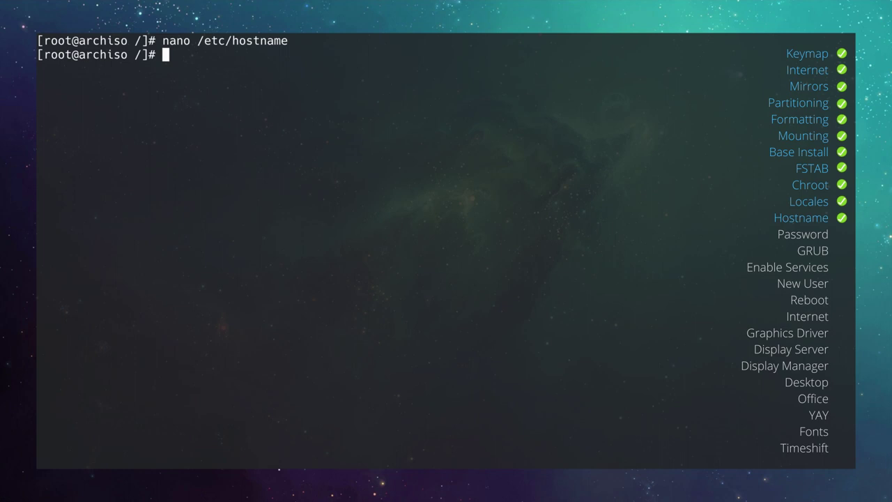
Open /etc/hosts in nano and add a tab-separated 127.0.0.1 localhost entry below the comment lines.
{"action": "type", "text": "nano /etc"}
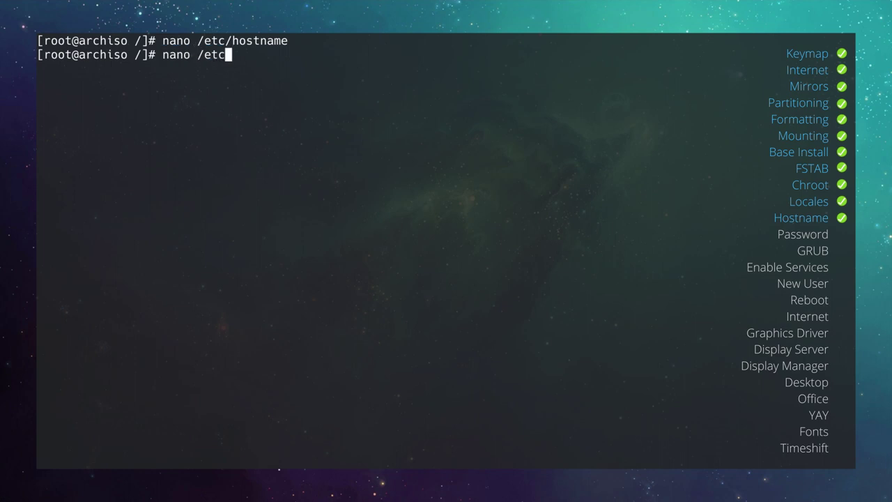
{"action": "type", "text": "/hosts"}
{"action": "key", "text": "Return"}
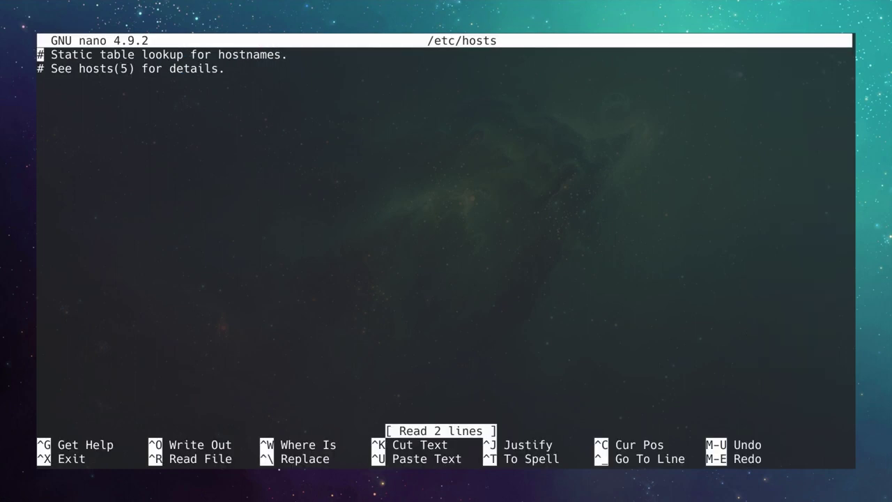
{"action": "key", "text": "Down"}
{"action": "key", "text": "Down"}
{"action": "type", "text": "127.0"}
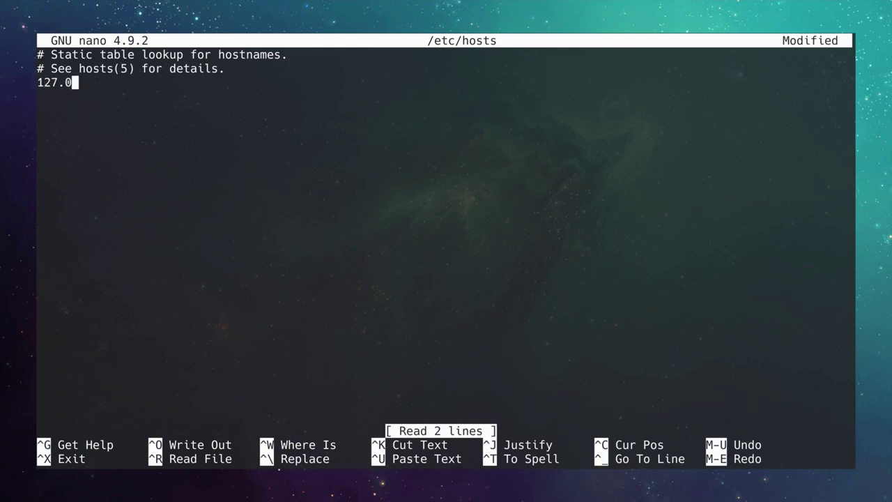
{"action": "type", "text": ".0.1"}
{"action": "key", "text": "Tab"}
{"action": "type", "text": "localhost"}
{"action": "key", "text": "Return"}
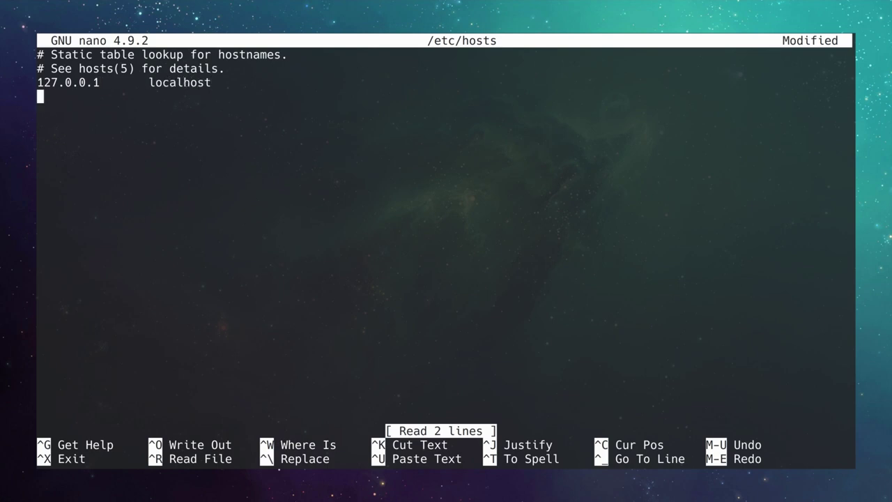
Add a ::1 entry for localhost on the next line of the hosts file, aligned with the entry above.
{"action": "type", "text": "::1"}
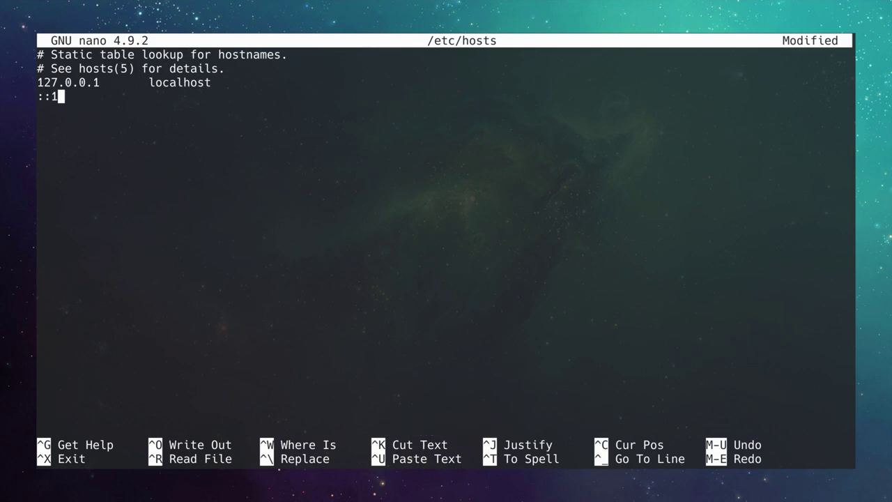
{"action": "key", "text": "Tab"}
{"action": "key", "text": "Tab"}
{"action": "type", "text": "localhost"}
{"action": "key", "text": "Return"}
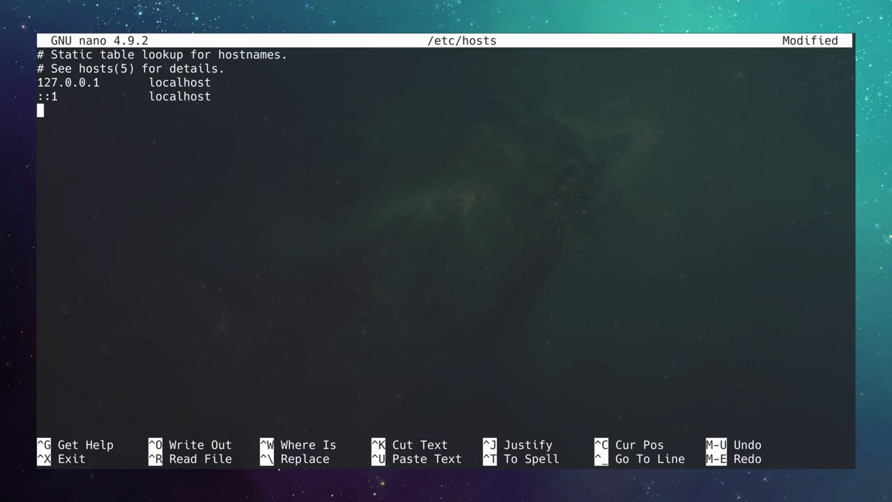
Add a 127.0.1.1 entry with archbios.localdomain and archbios to /etc/hosts, then save and close the file.
{"action": "type", "text": "127.0.1.1"}
{"action": "key", "text": "Tab"}
{"action": "type", "text": "archbios"}
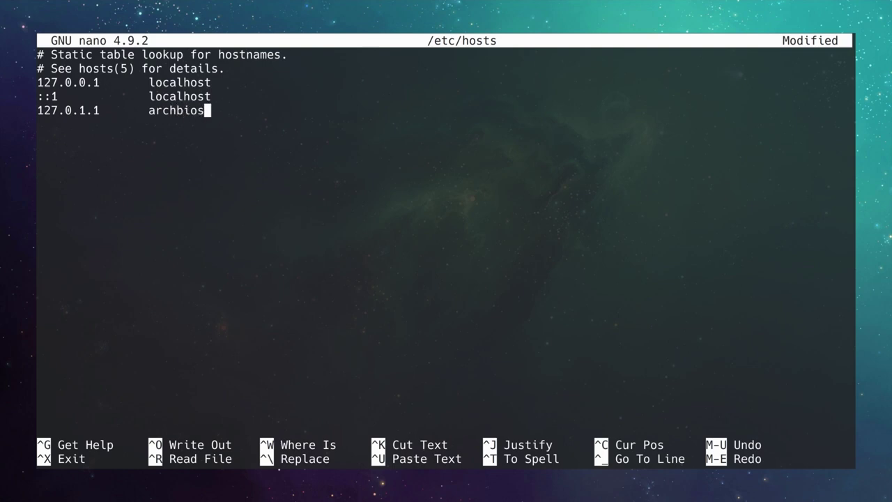
{"action": "type", "text": ".locald"}
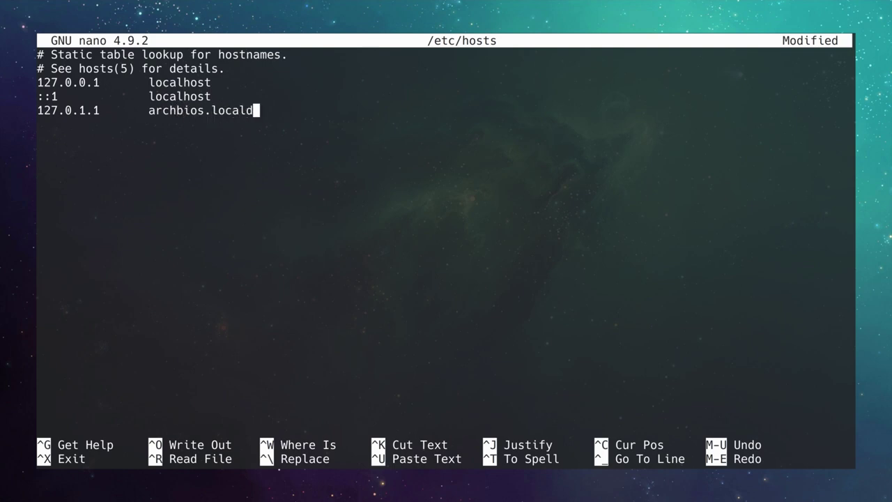
{"action": "type", "text": "omain"}
{"action": "key", "text": "Tab"}
{"action": "type", "text": "archbios"}
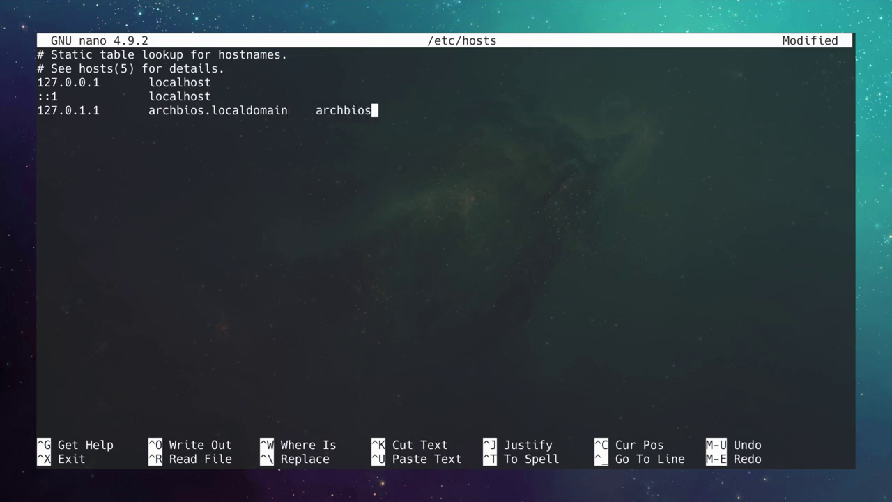
{"action": "key", "text": "ctrl+o"}
{"action": "key", "text": "Return"}
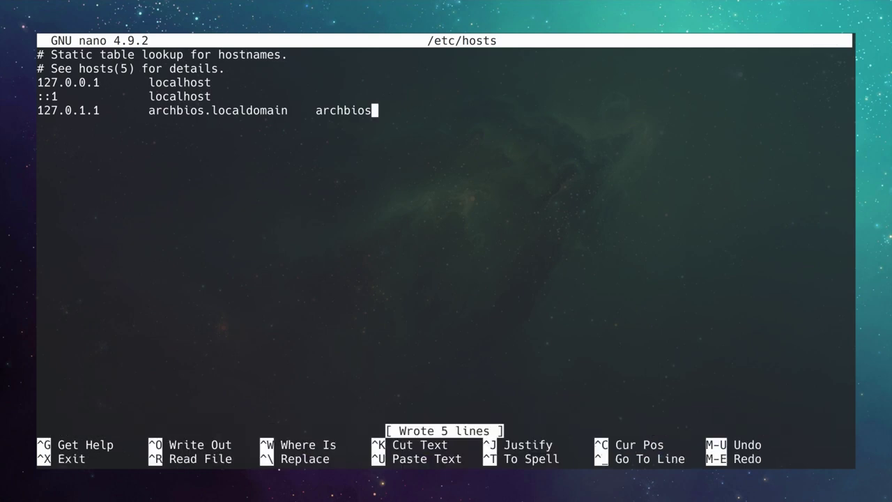
{"action": "key", "text": "ctrl+x"}
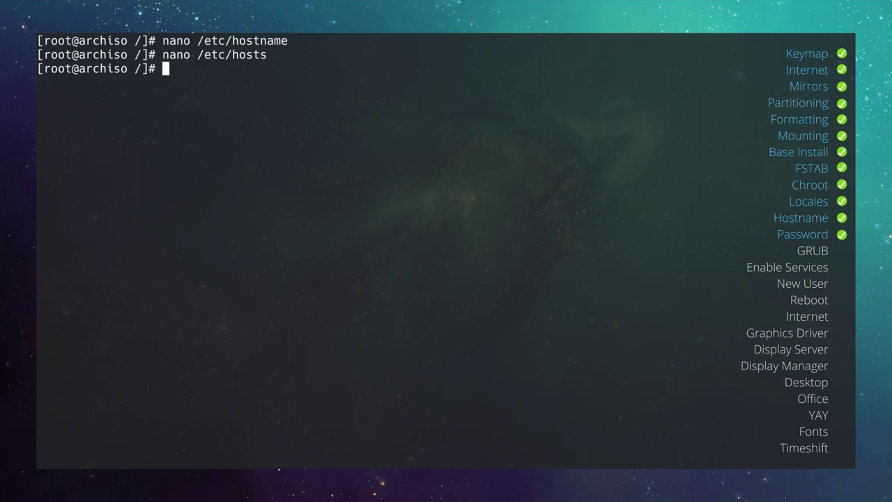
Set the root account's password with passwd, entering the new password and repeating it.
{"action": "type", "text": "passwd"}
{"action": "key", "text": "Return"}
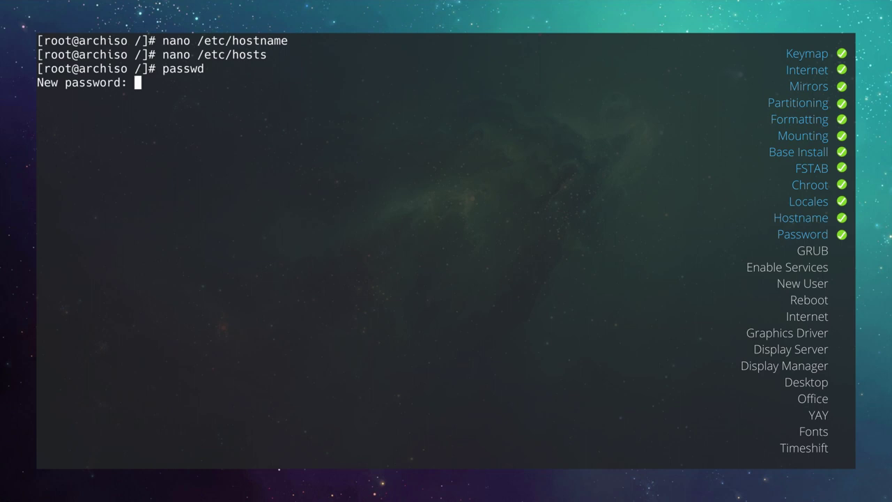
{"action": "key", "text": "Return"}
{"action": "key", "text": "Return"}
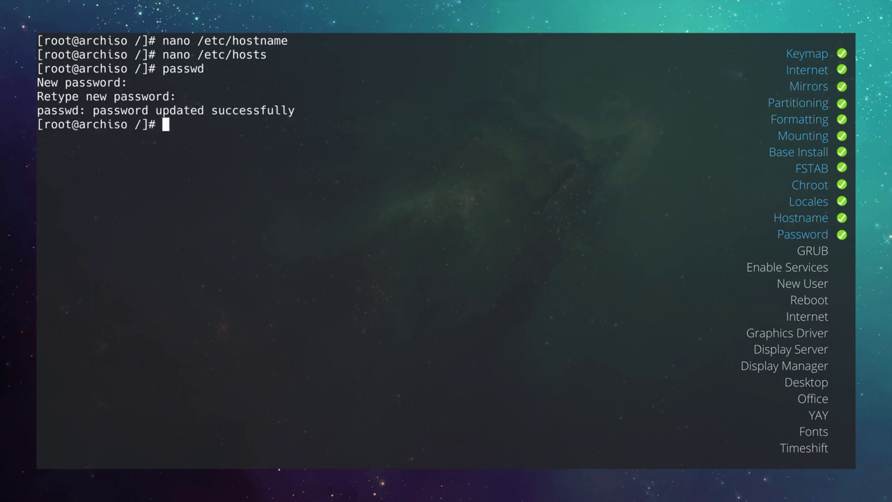
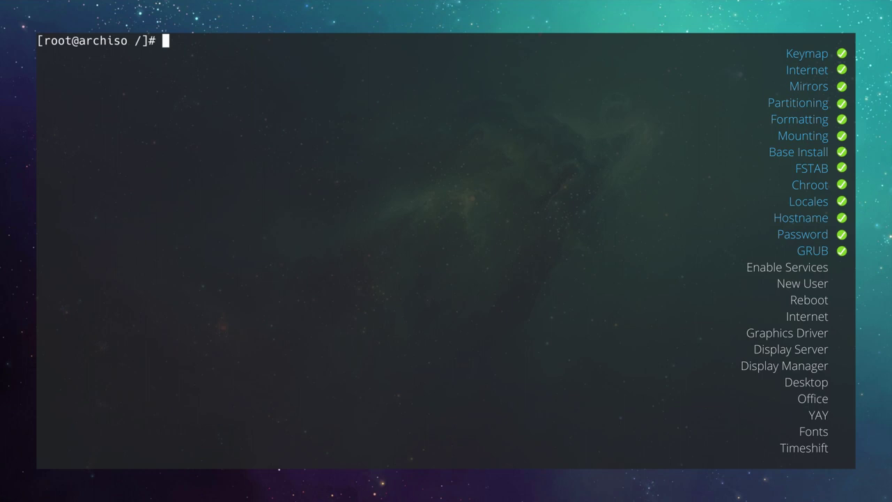
Begin a pacman -S install command listing grub, ntfs-3g, networkmanager, network-manager-applet, wireless_tools and wpa_supplicant.
{"action": "type", "text": "pacman -"}
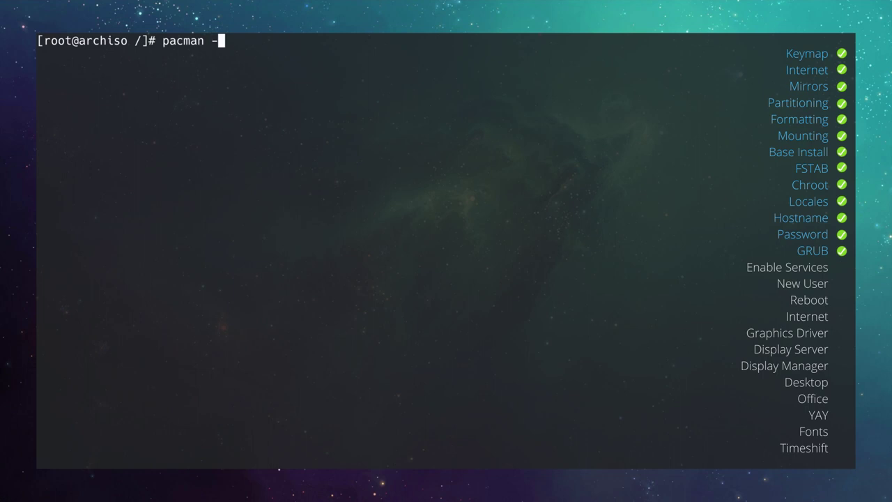
{"action": "type", "text": "S grub ntfs-"}
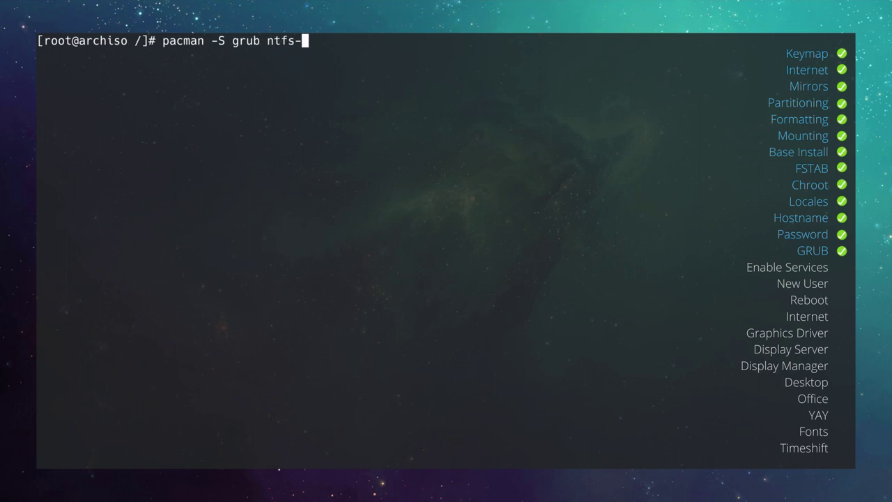
{"action": "type", "text": "3g network"}
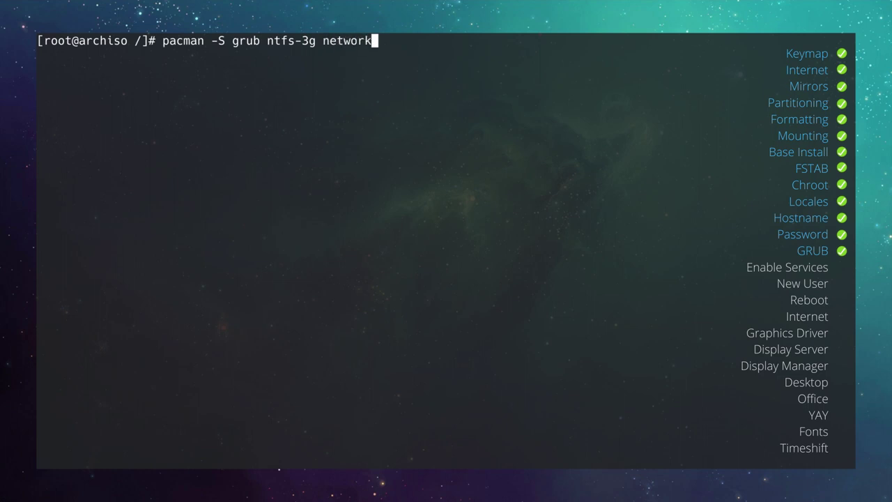
{"action": "type", "text": "manager network-manager-applet "}
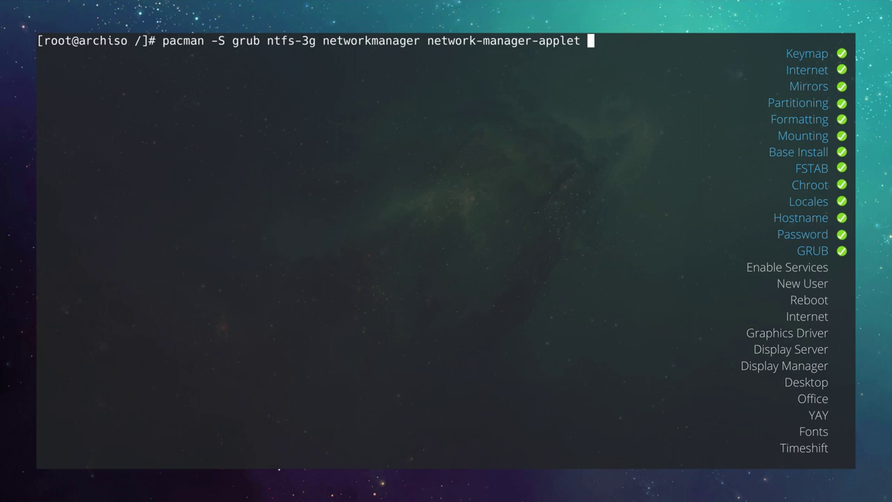
{"action": "type", "text": "wireless"}
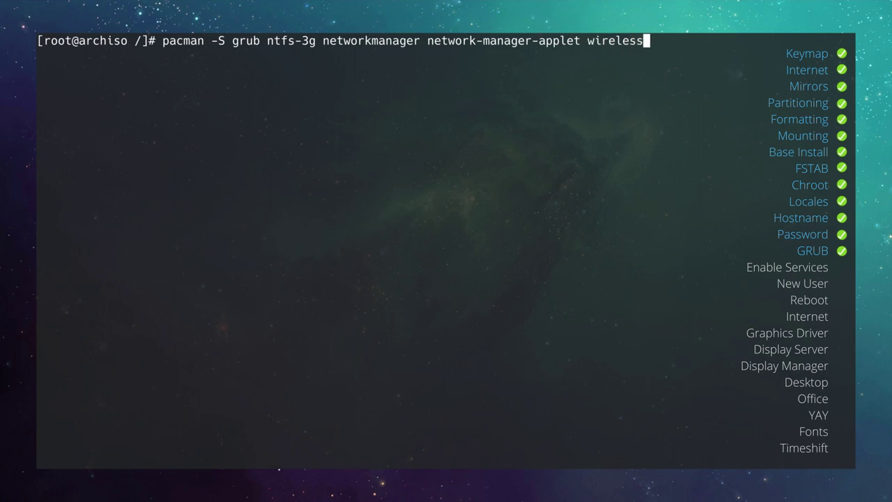
{"action": "type", "text": "_tools wpa_"}
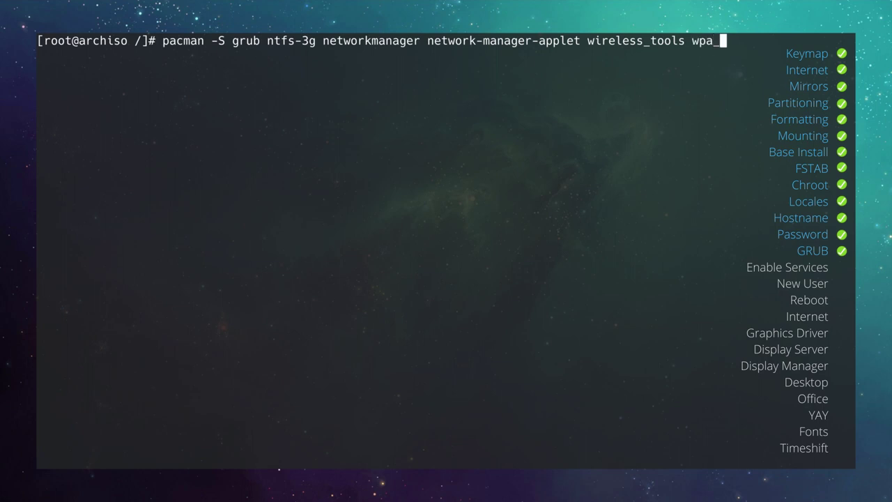
{"action": "type", "text": "supplicant "}
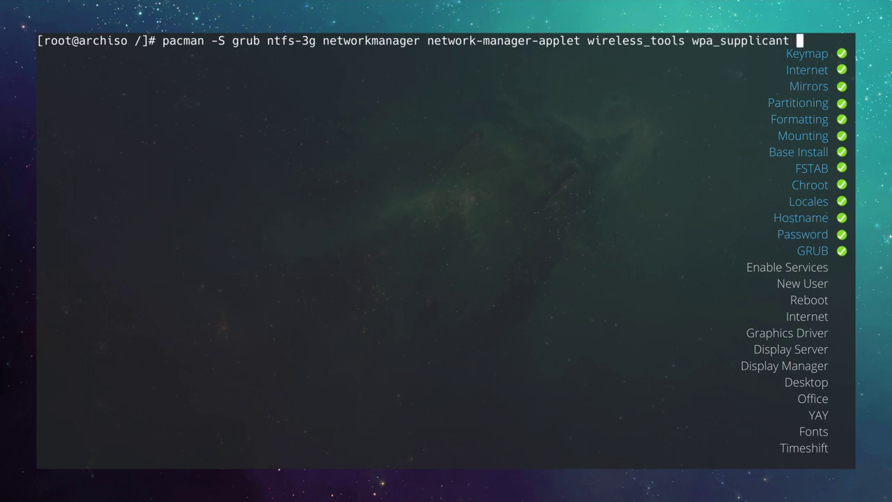
Add os-prober, mtools, dosfstools, base-devel and linux-headers to the pacman package list.
{"action": "type", "text": "os-prober"}
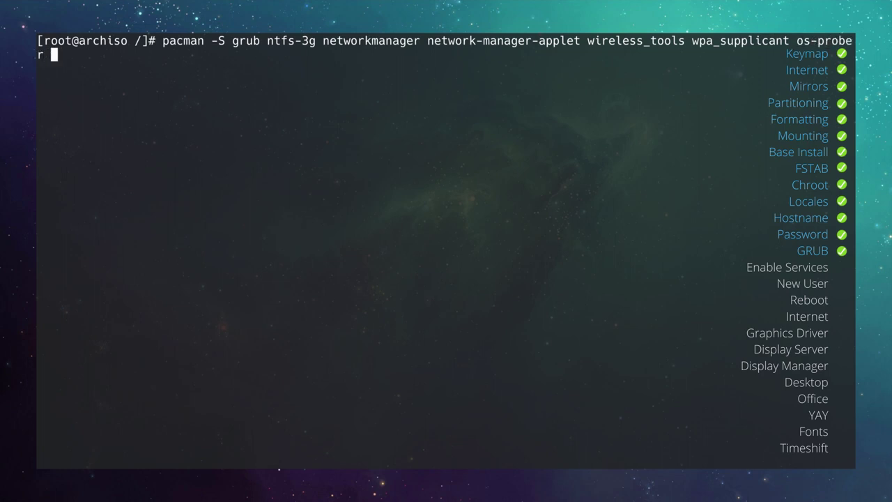
{"action": "type", "text": " mtools dosfstools "}
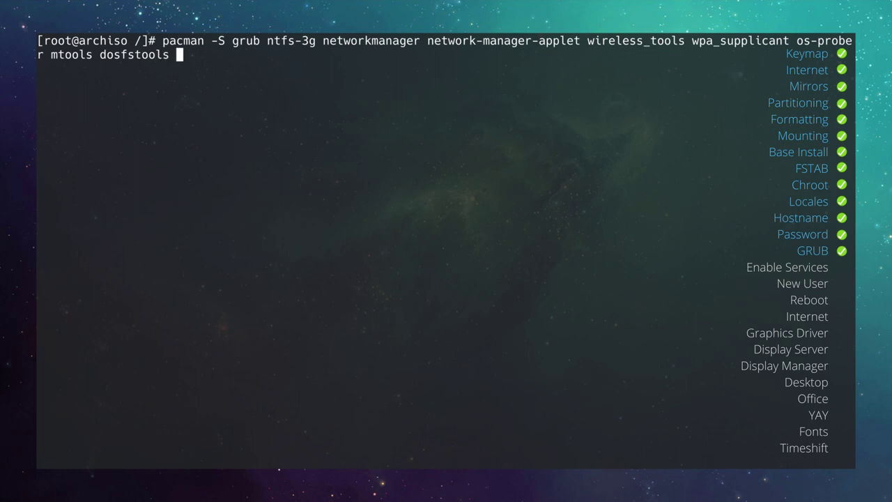
{"action": "type", "text": "base-devel "}
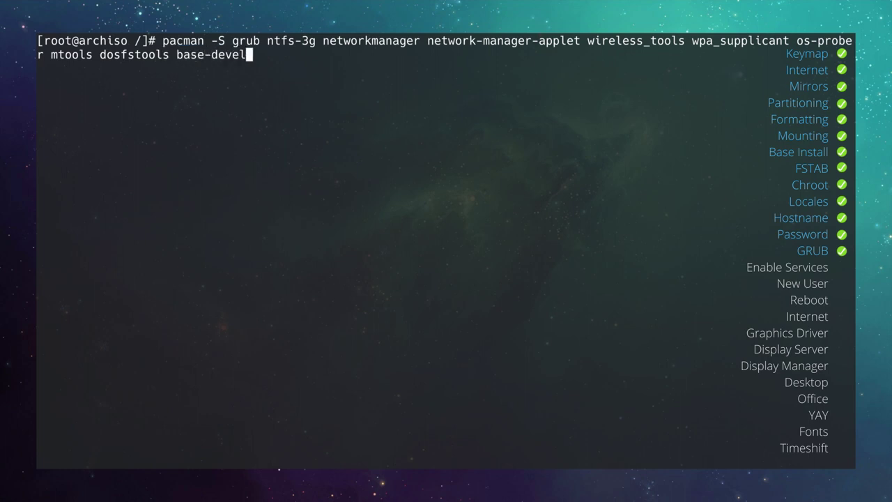
{"action": "type", "text": "linux-headers "}
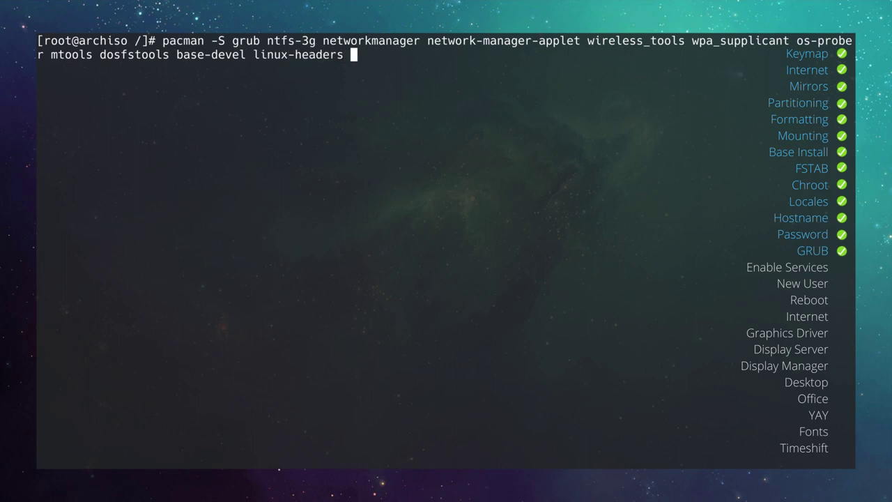
Extend the pacman package list with bluez, bluez-utils, pulseaudio-bluetooth, cups, reflector, xdg-utils and xdg-user-dirs.
{"action": "type", "text": "bluez bluez-u"}
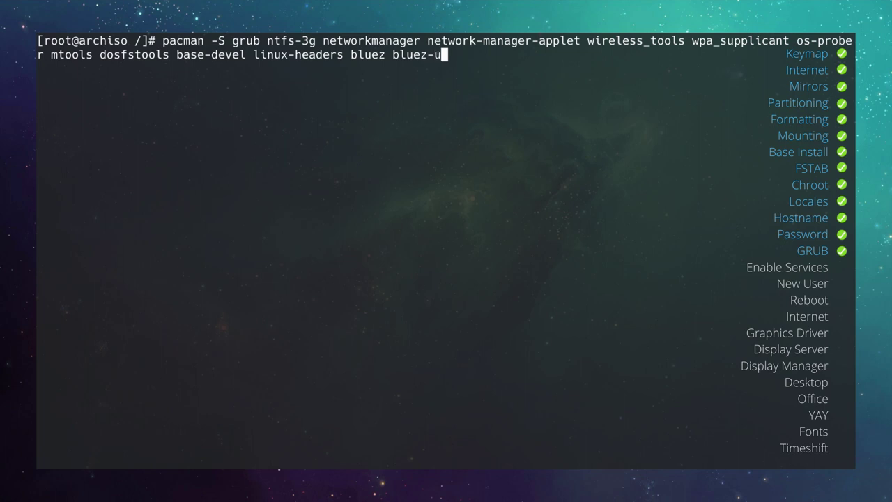
{"action": "type", "text": "tils pulse"}
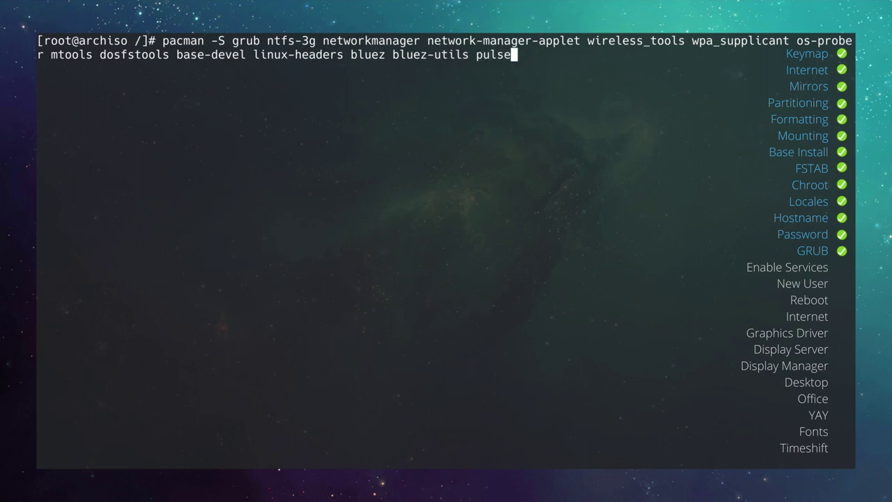
{"action": "type", "text": "audio-bl"}
{"action": "key", "text": "Tab"}
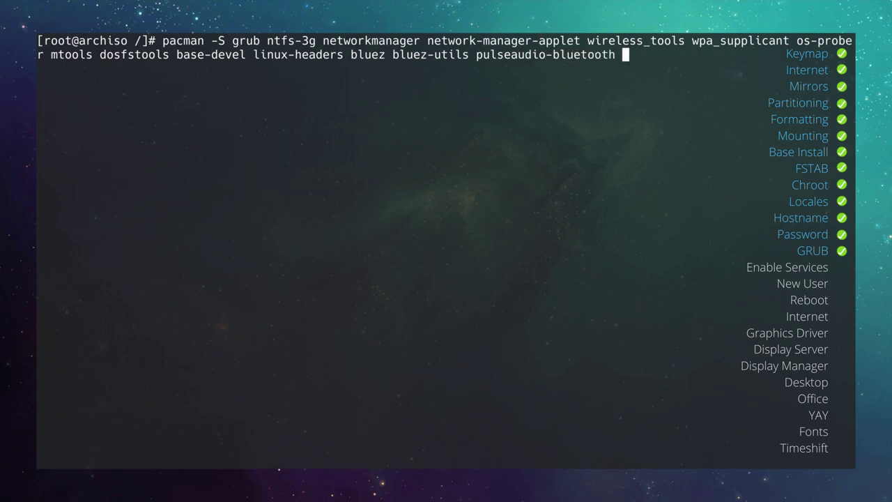
{"action": "type", "text": "cups reflector "}
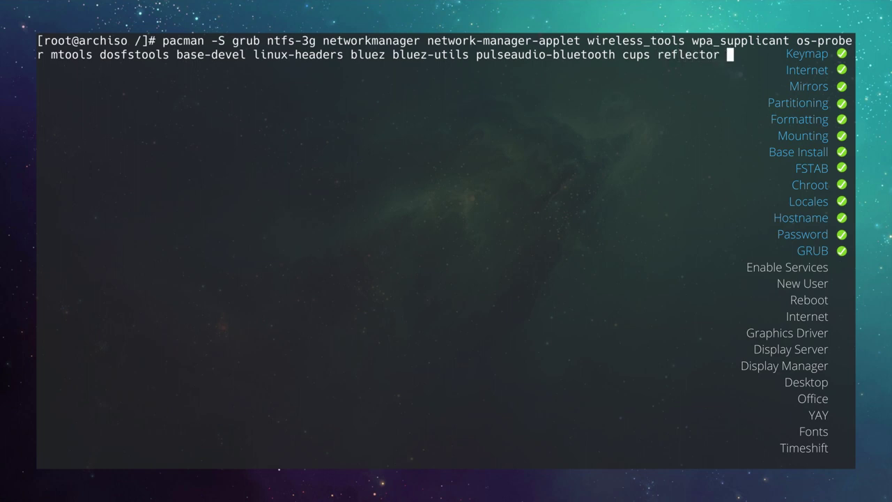
{"action": "type", "text": "xdg-utils xdg-user-dirs"}
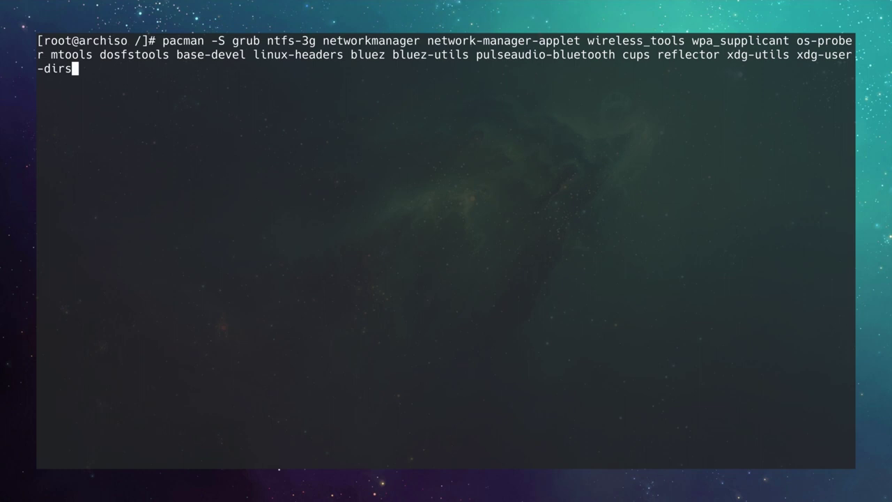
Run the package installation, accepting all base-devel members and agreeing to proceed.
{"action": "key", "text": "Return"}
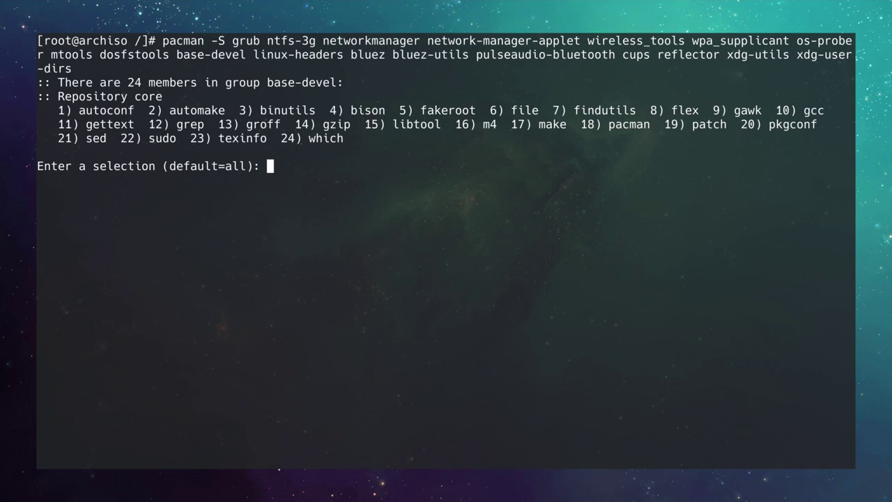
{"action": "key", "text": "Return"}
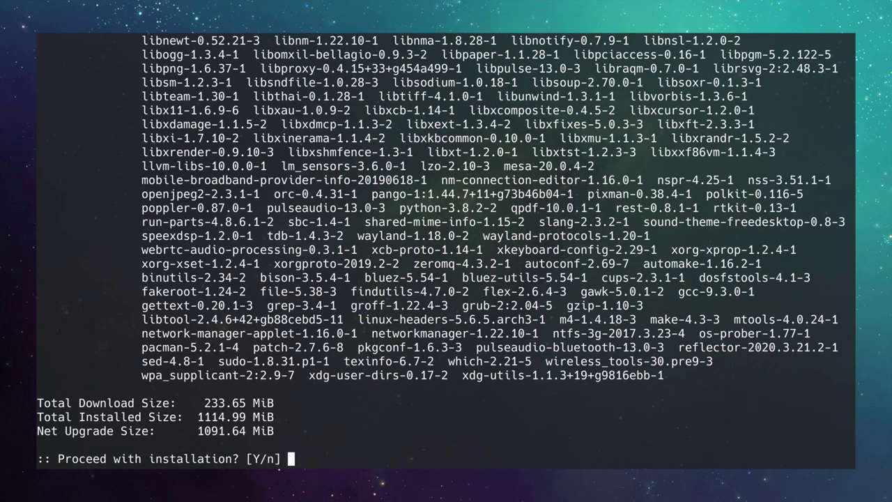
{"action": "key", "text": "Return"}
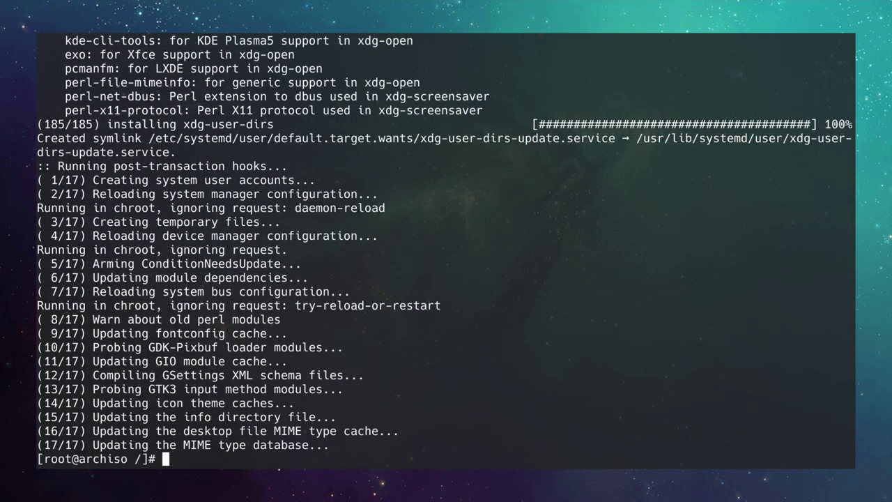
Clear the terminal and install GRUB on /dev/sda with grub-install, using the i386-pc target.
{"action": "key", "text": "ctrl+l"}
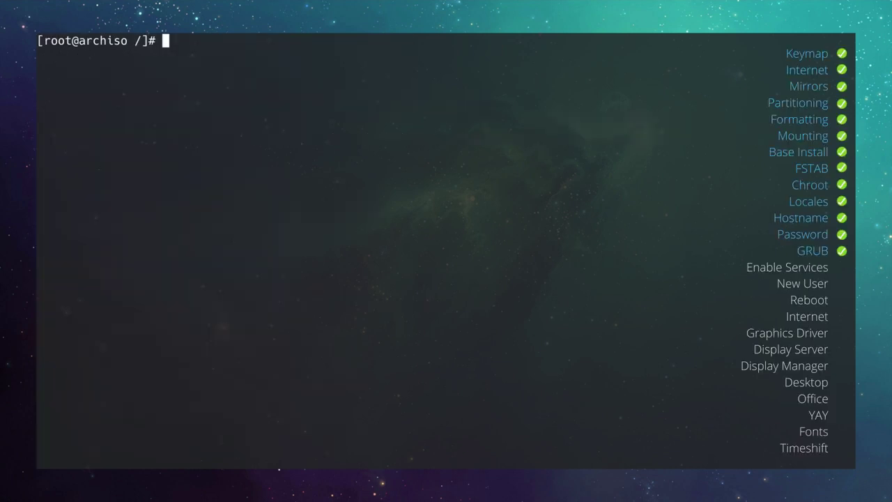
{"action": "type", "text": "grub-install "}
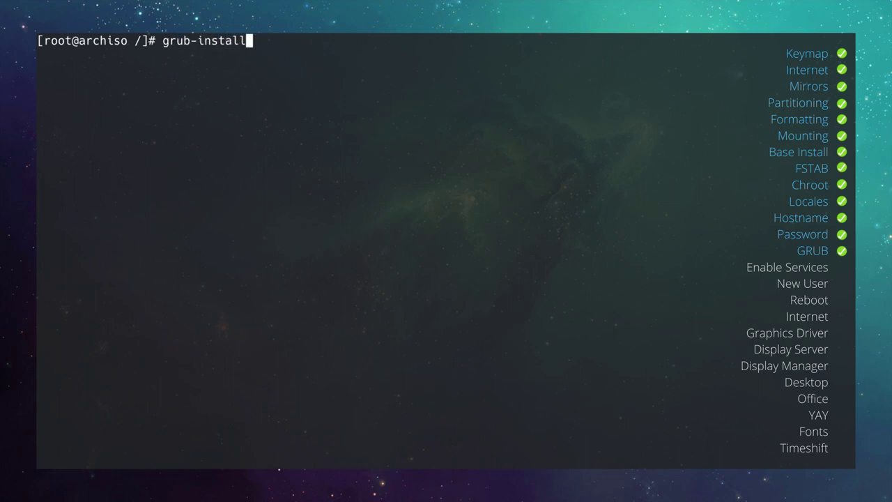
{"action": "type", "text": "--target="}
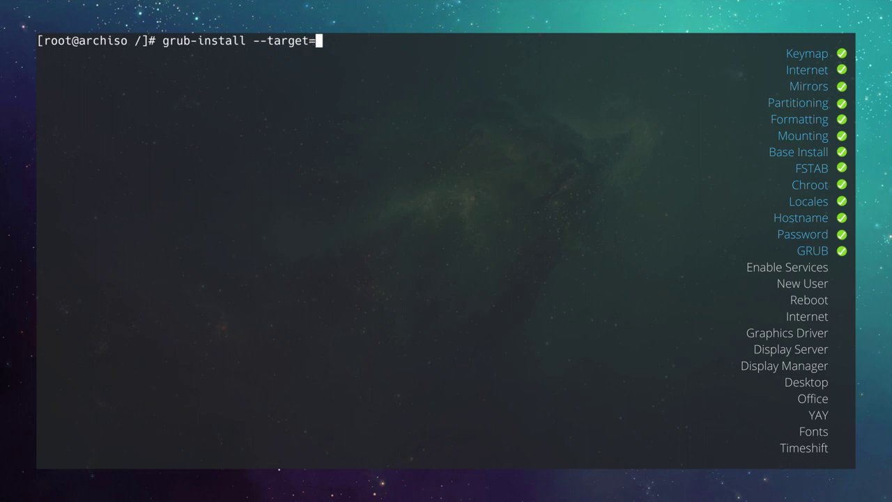
{"action": "type", "text": "i386-pc "}
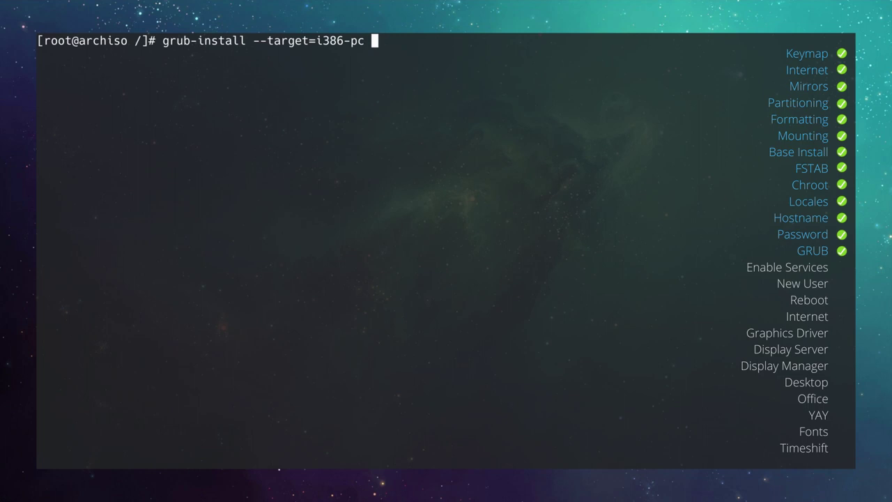
{"action": "type", "text": "/dev/sda"}
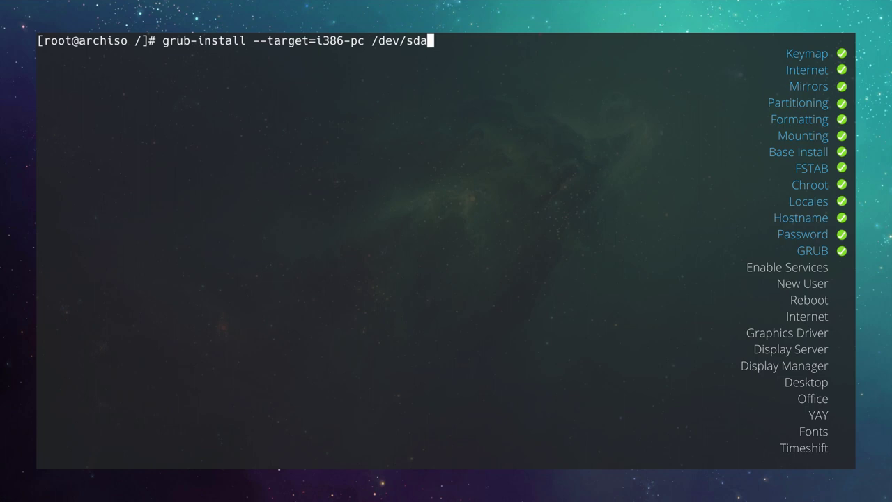
{"action": "key", "text": "Return"}
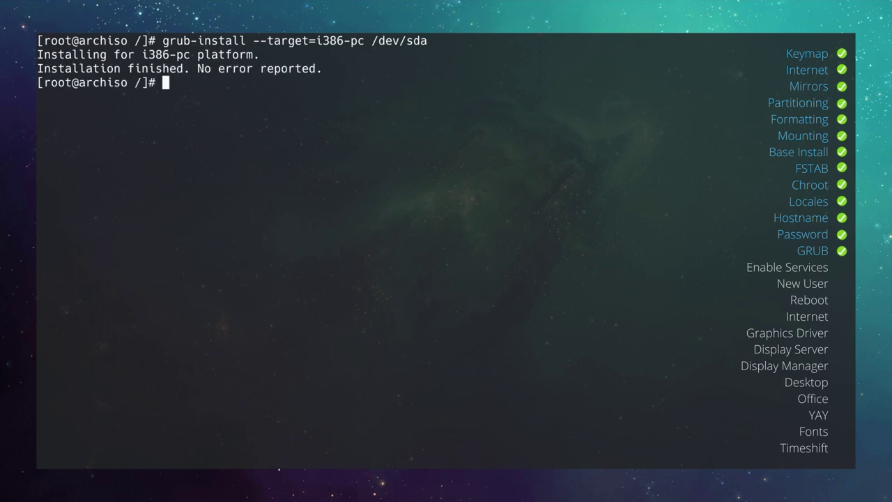
Generate the GRUB configuration file at /boot/grub/grub.cfg with grub-mkconfig.
{"action": "type", "text": "grub-mkconfig -o"}
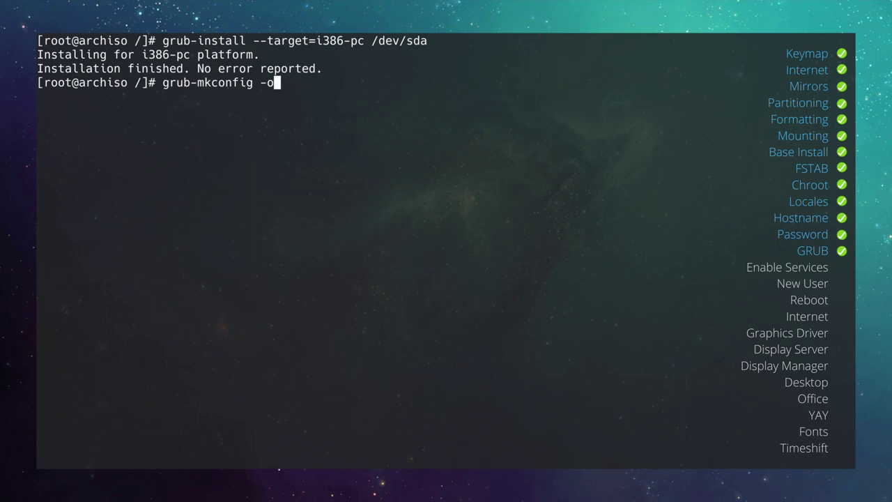
{"action": "type", "text": " /boot/"}
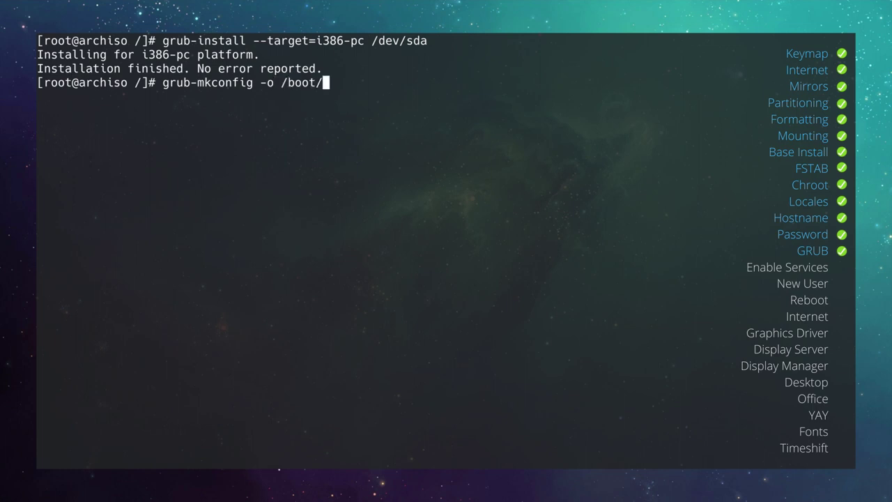
{"action": "type", "text": "grub/g"}
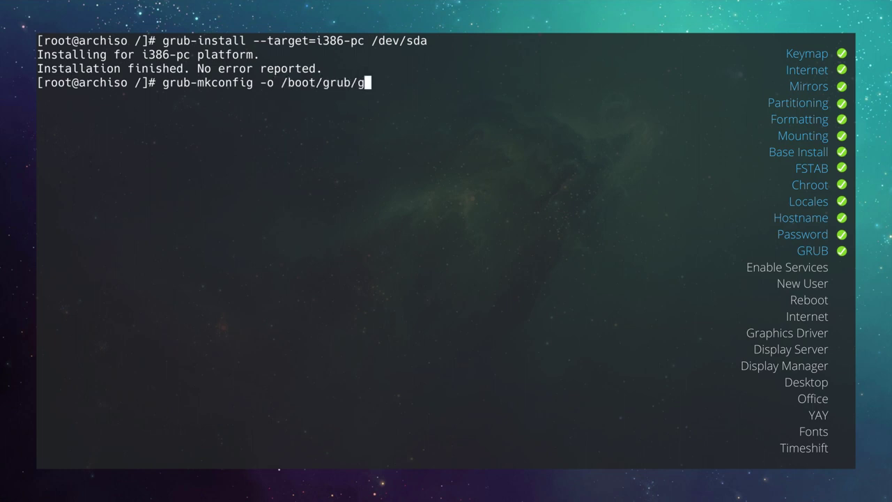
{"action": "type", "text": "rub.cfg"}
{"action": "key", "text": "Return"}
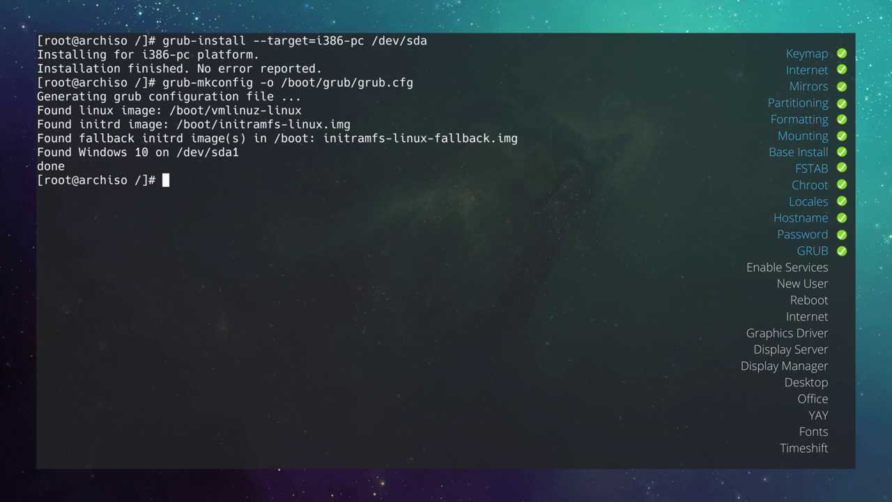
Clear the terminal and enable the NetworkManager service with systemctl.
{"action": "key", "text": "ctrl+l"}
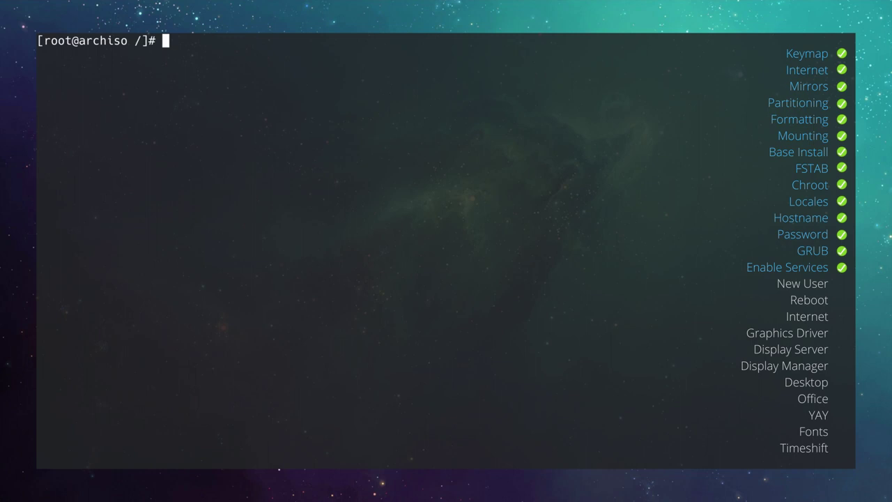
{"action": "type", "text": "systemctl enable NetworkManager"}
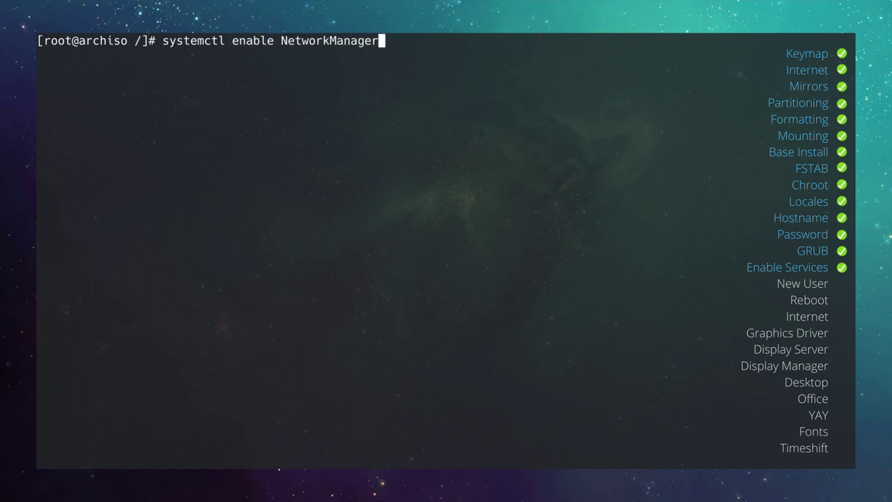
{"action": "key", "text": "Return"}
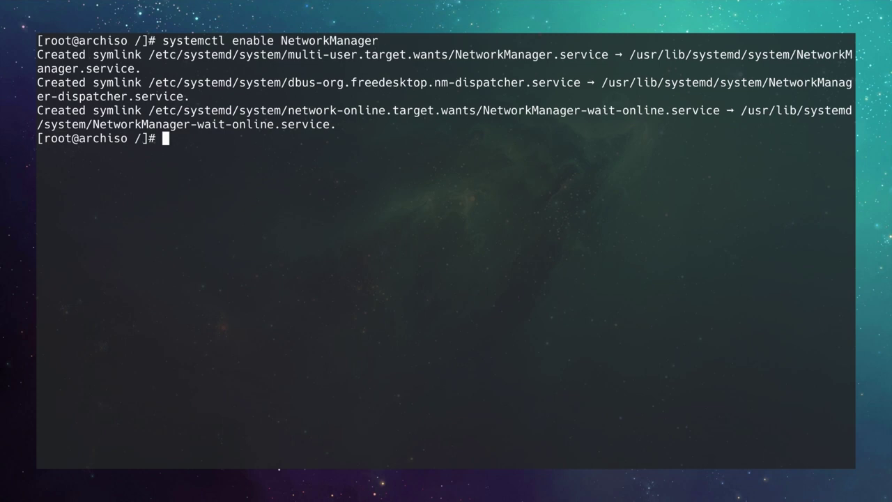
Clear the terminal and enable the bluetooth service with systemctl, reusing the previous enable command.
{"action": "key", "text": "ctrl+l"}
{"action": "key", "text": "Up"}
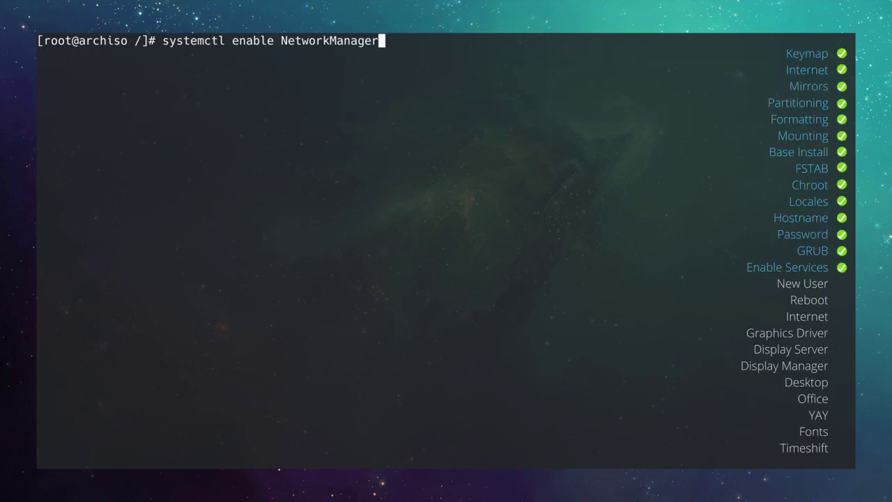
{"action": "key", "text": "BackSpace"}
{"action": "key", "text": "BackSpace"}
{"action": "key", "text": "BackSpace"}
{"action": "key", "text": "BackSpace"}
{"action": "key", "text": "BackSpace"}
{"action": "key", "text": "BackSpace"}
{"action": "key", "text": "BackSpace"}
{"action": "key", "text": "BackSpace"}
{"action": "key", "text": "BackSpace"}
{"action": "key", "text": "BackSpace"}
{"action": "key", "text": "BackSpace"}
{"action": "key", "text": "BackSpace"}
{"action": "key", "text": "BackSpace"}
{"action": "key", "text": "BackSpace"}
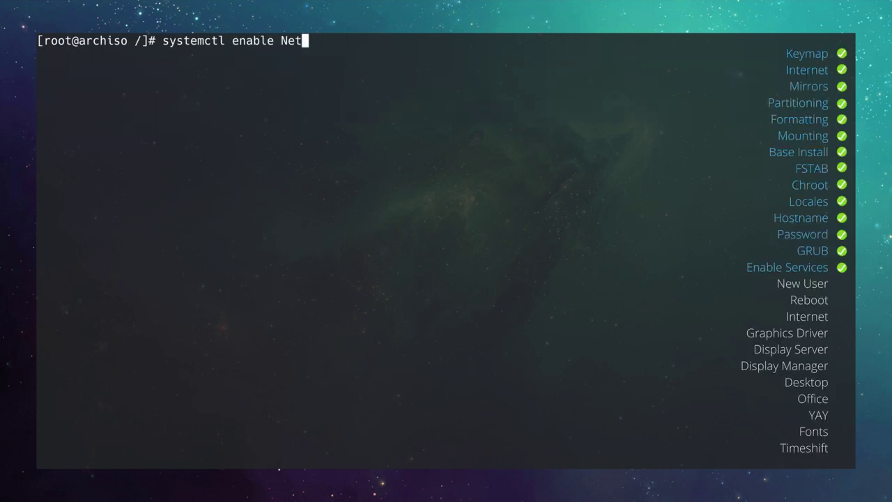
{"action": "type", "text": "bluetooth"}
{"action": "key", "text": "Return"}
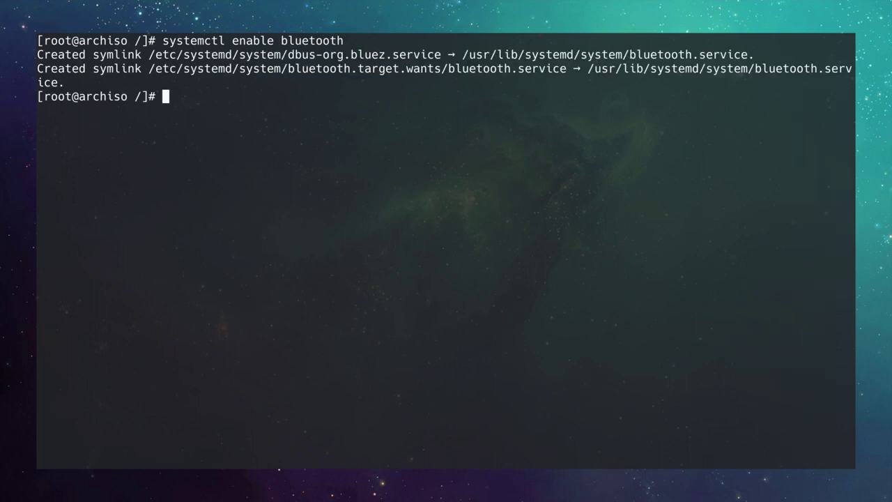
Clear the terminal and rewrite the previous systemctl enable command for the CUPS printing service, starting its name with org.cups.
{"action": "key", "text": "ctrl+l"}
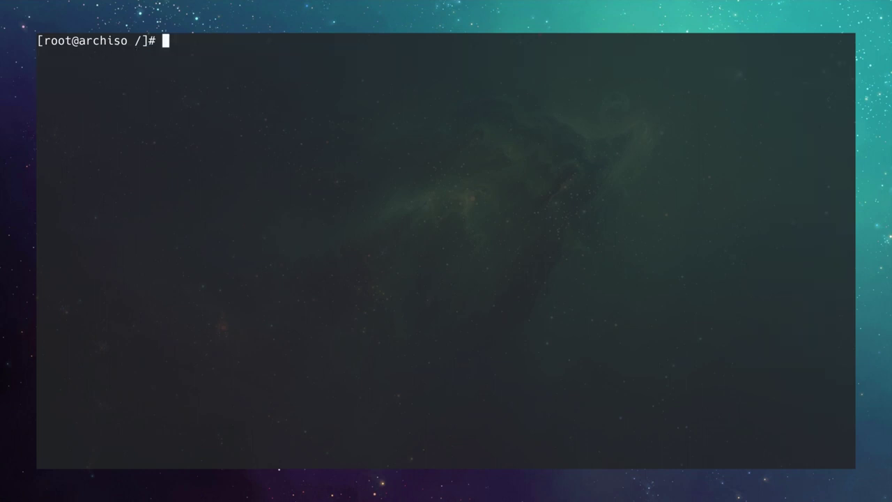
{"action": "key", "text": "Up"}
{"action": "key", "text": "BackSpace"}
{"action": "key", "text": "BackSpace"}
{"action": "key", "text": "BackSpace"}
{"action": "key", "text": "BackSpace"}
{"action": "key", "text": "BackSpace"}
{"action": "key", "text": "BackSpace"}
{"action": "key", "text": "BackSpace"}
{"action": "key", "text": "BackSpace"}
{"action": "key", "text": "BackSpace"}
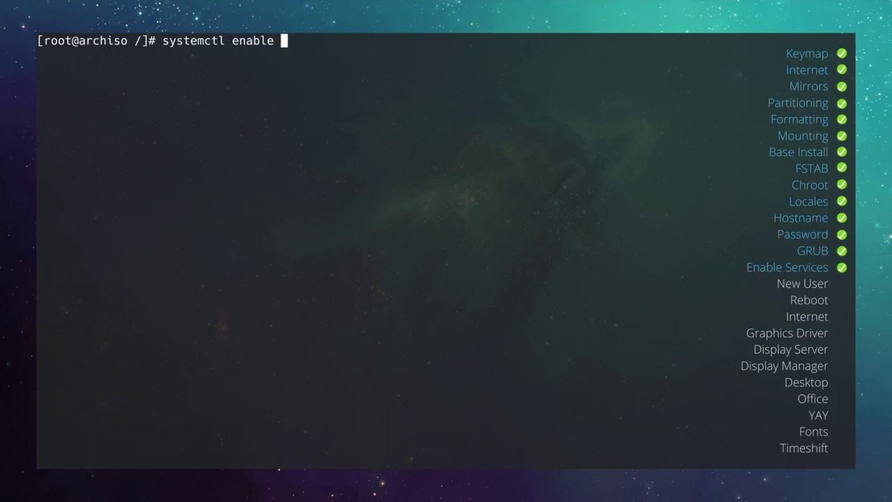
{"action": "type", "text": "org.cups."}
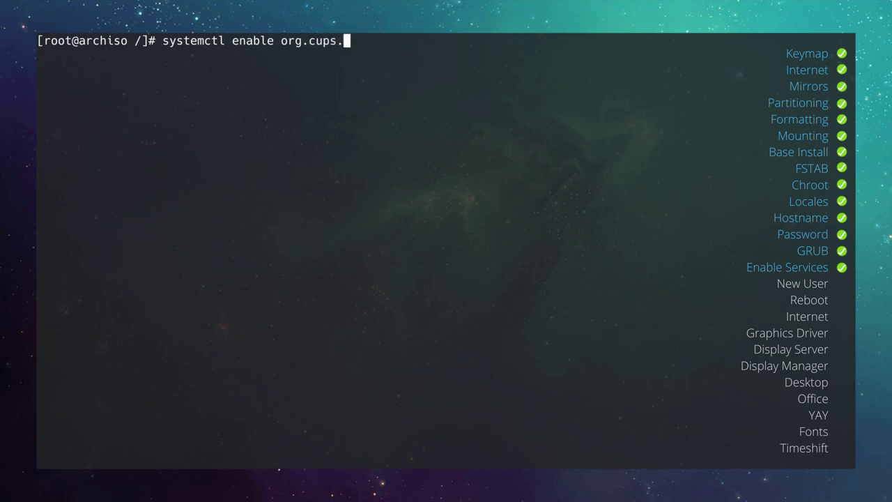
Enable the org.cups.cupsd printing service with systemctl.
{"action": "type", "text": "cupsd"}
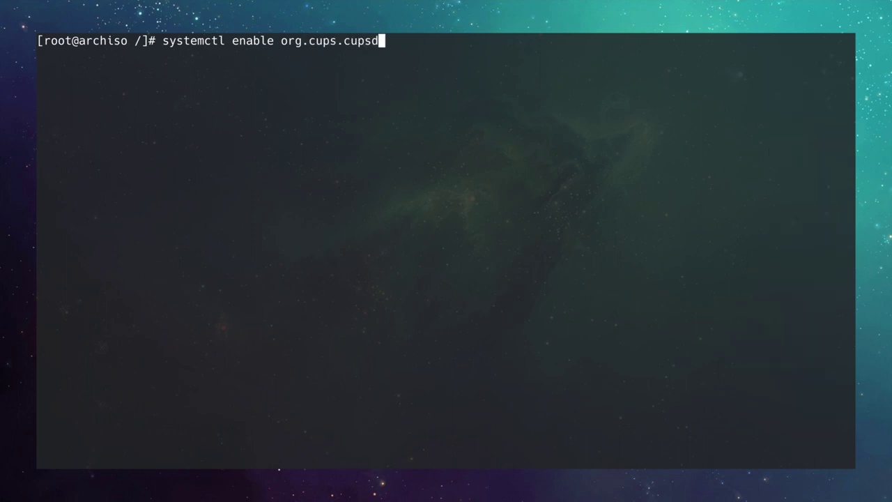
{"action": "key", "text": "Return"}
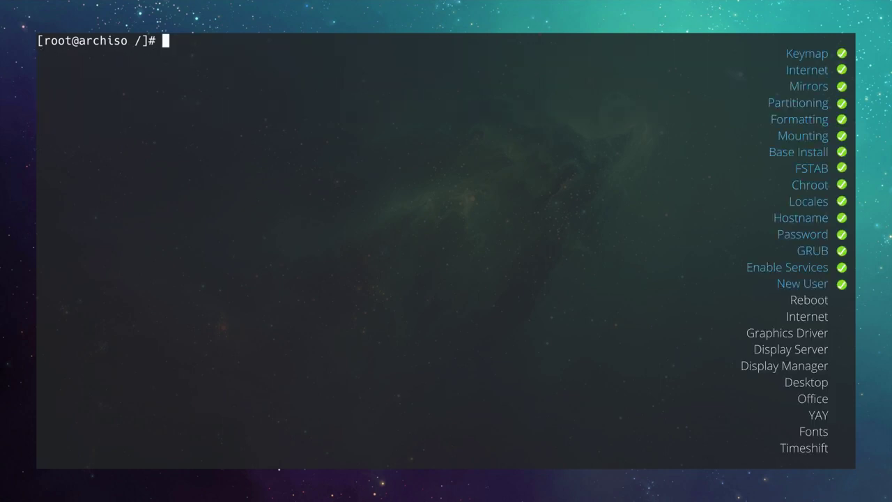
Create a new user account with a home directory and wheel group membership using useradd -mG.
{"action": "type", "text": "useradd -mG wheel "}
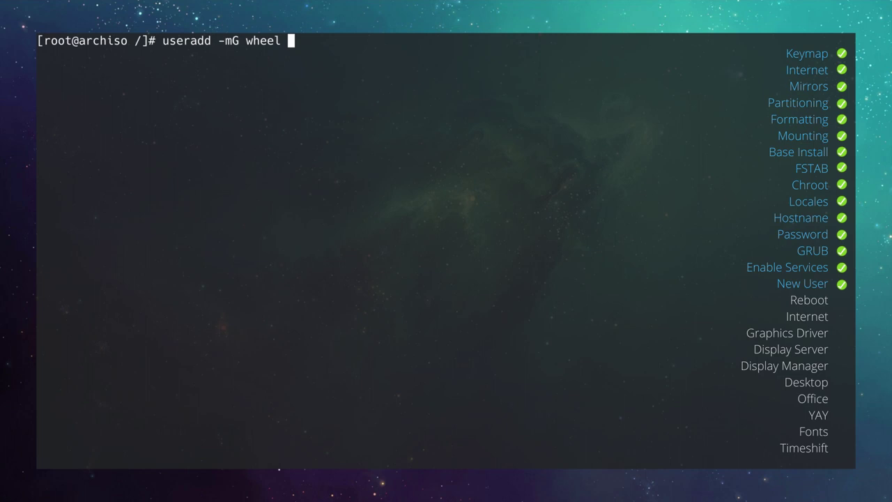
{"action": "type", "text": "ermanno"}
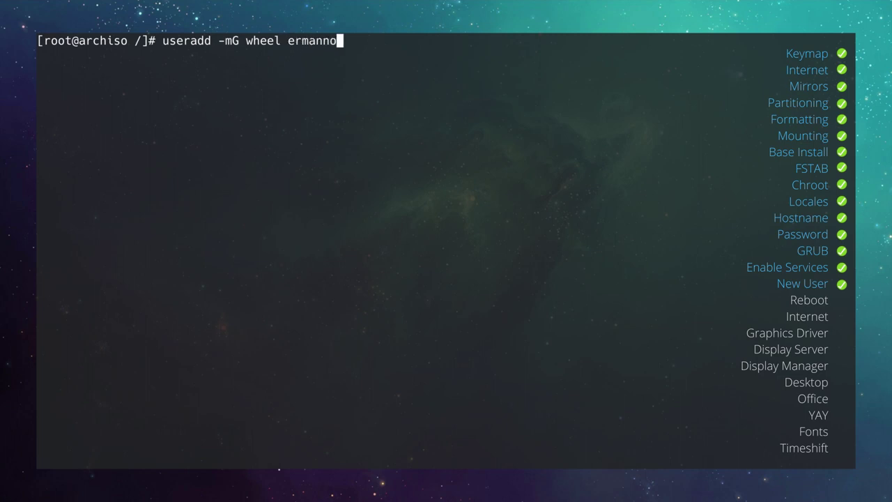
{"action": "key", "text": "Return"}
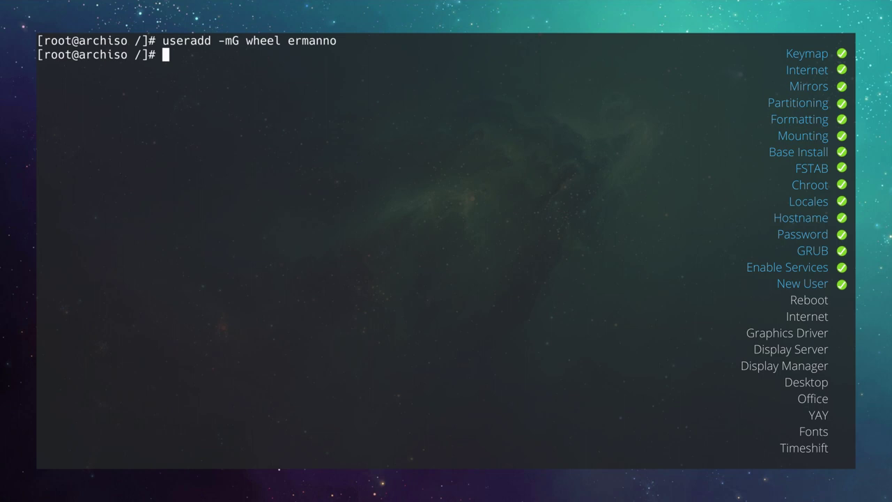
Set the new user's account password with passwd, entering and confirming the password.
{"action": "type", "text": "passwd ermanno"}
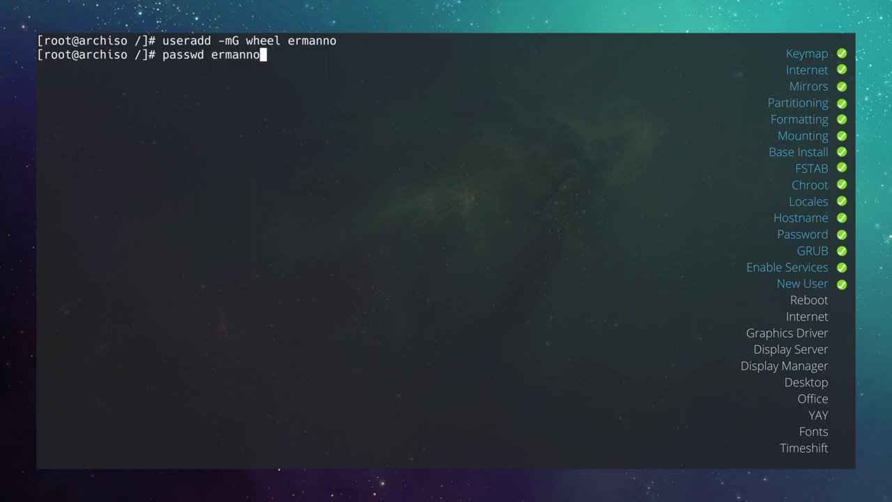
{"action": "key", "text": "Return"}
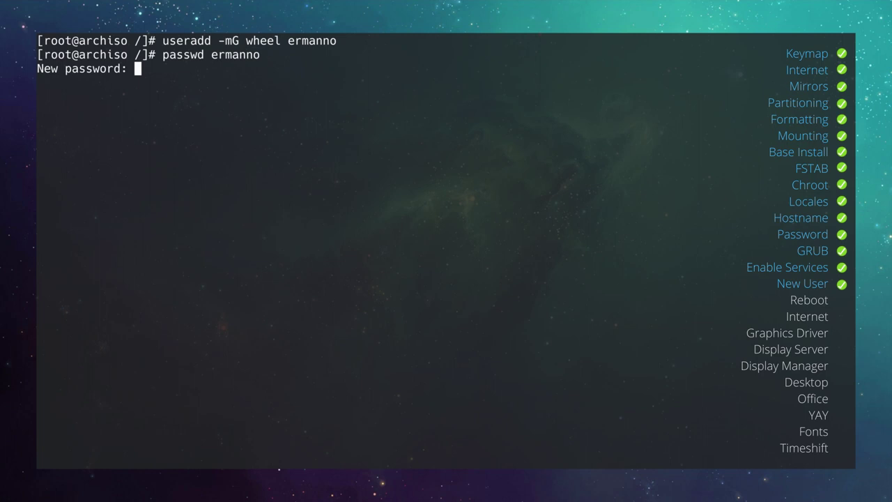
{"action": "key", "text": "Return"}
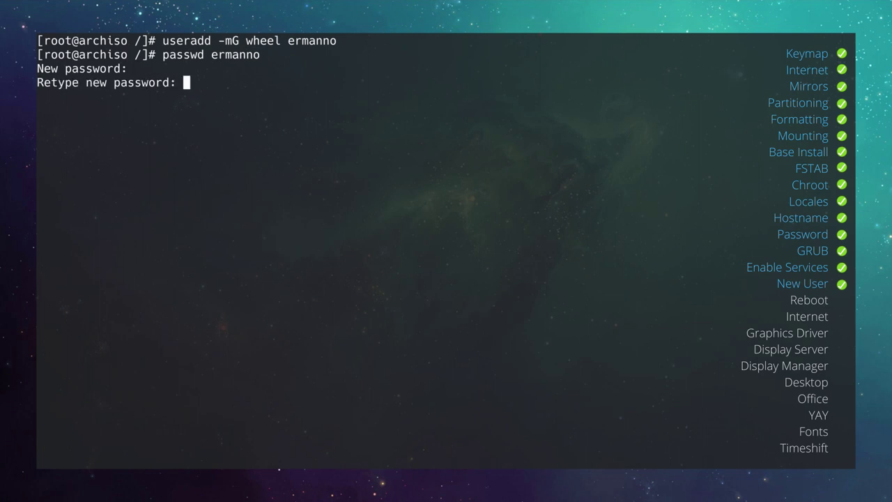
{"action": "key", "text": "Return"}
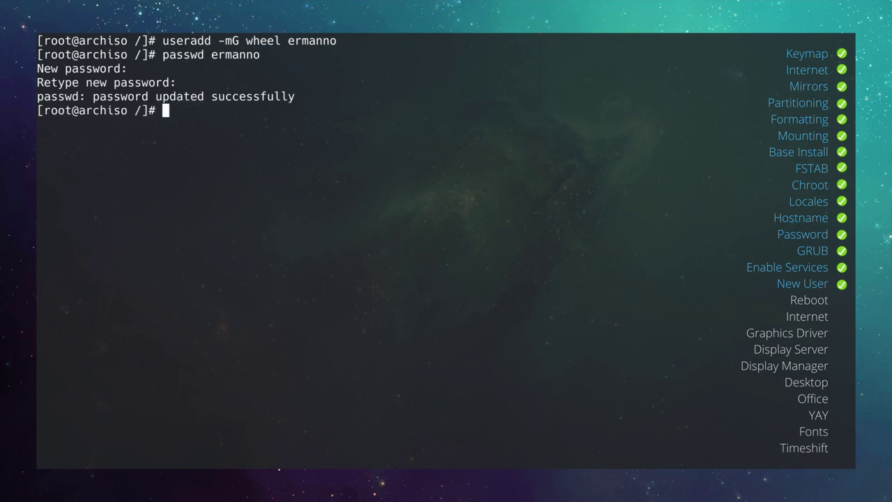
Edit the sudoers file through visudo with nano as editor and uncomment the %wheel ALL=(ALL) ALL line.
{"action": "type", "text": "EDITOR=nano visudo"}
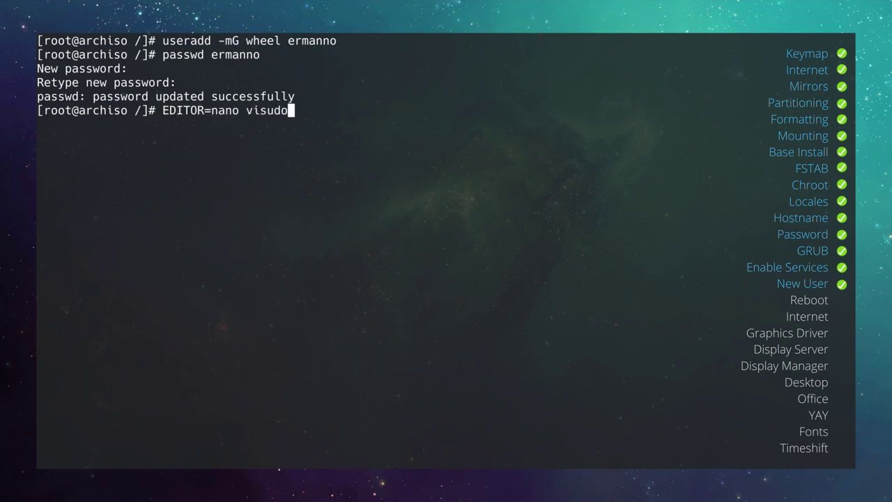
{"action": "key", "text": "Return"}
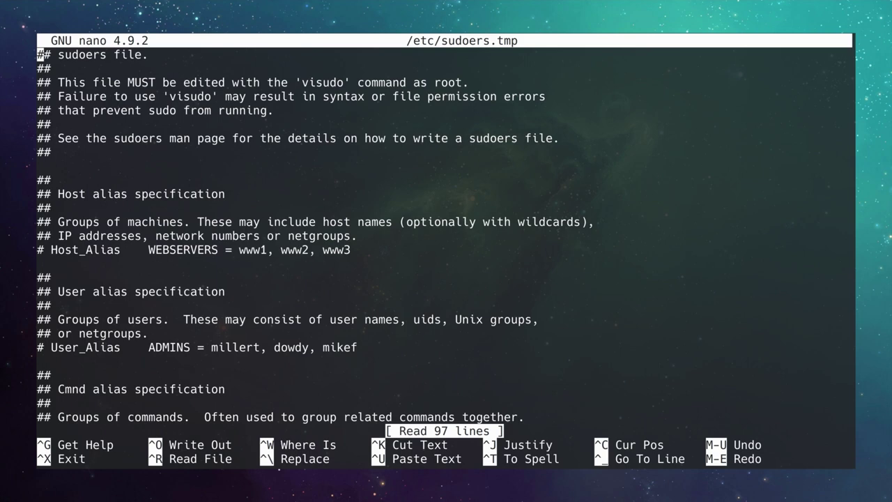
{"action": "key", "text": "Page_Down"}
{"action": "key", "text": "Page_Down"}
{"action": "key", "text": "Page_Down"}
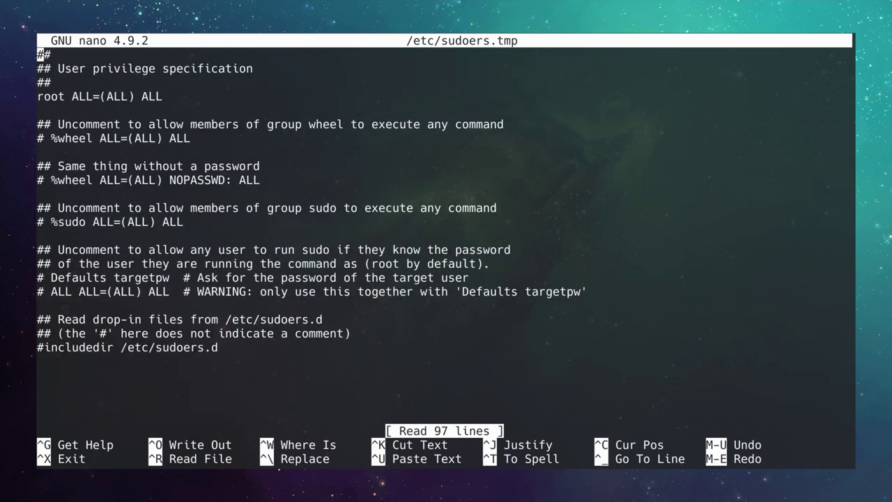
{"action": "key", "text": "Down"}
{"action": "key", "text": "Down"}
{"action": "key", "text": "Down"}
{"action": "key", "text": "Down"}
{"action": "key", "text": "Down"}
{"action": "key", "text": "Down"}
{"action": "key", "text": "Delete"}
{"action": "key", "text": "Delete"}
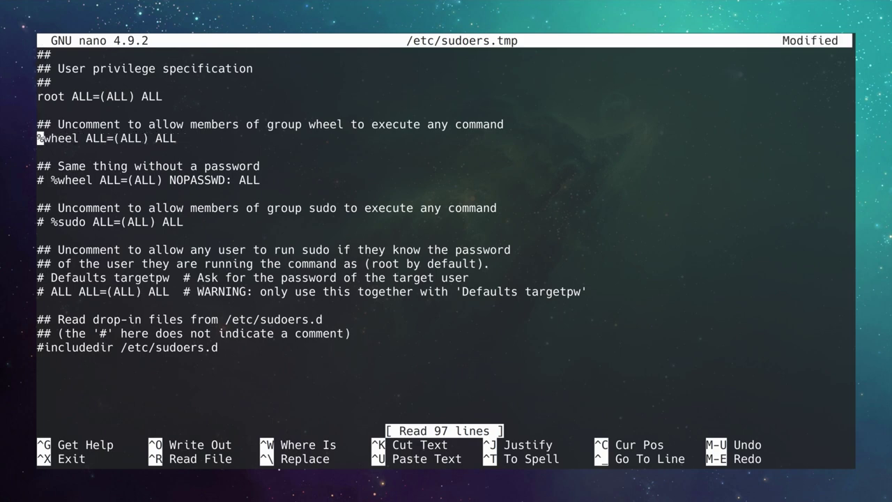
Save the sudoers file under its existing name, exit nano and clear the terminal.
{"action": "key", "text": "ctrl+o"}
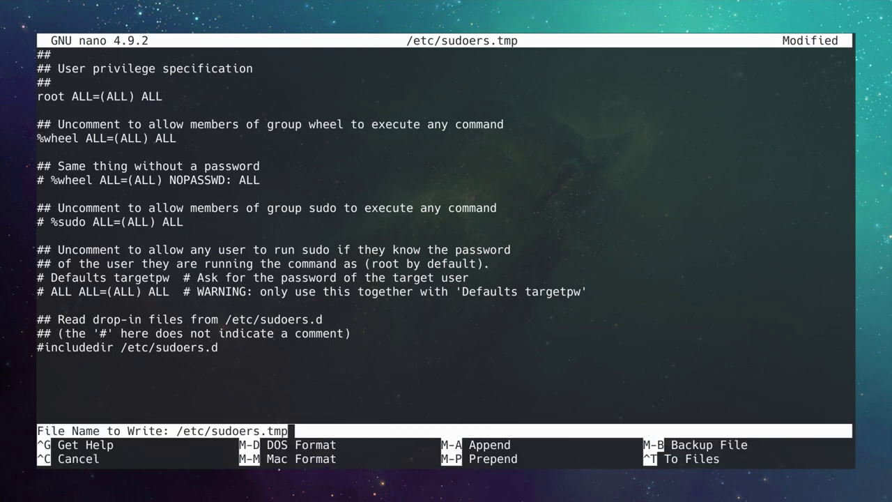
{"action": "key", "text": "Return"}
{"action": "key", "text": "ctrl+x"}
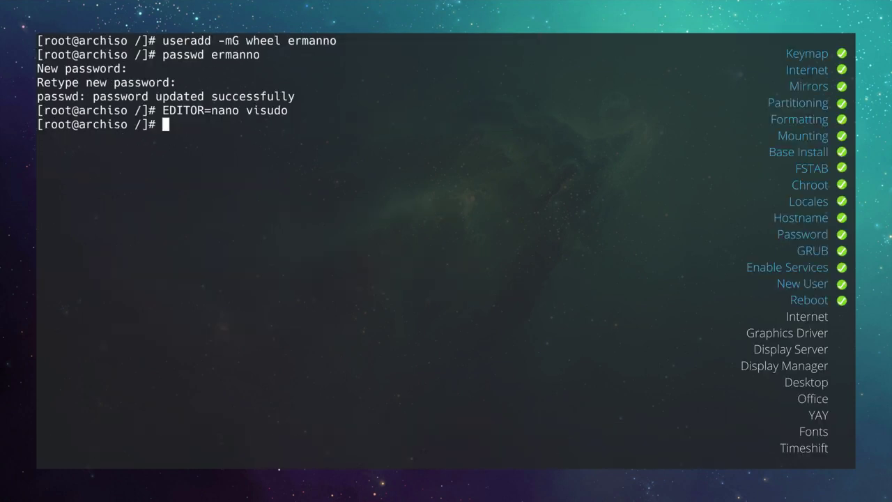
{"action": "key", "text": "ctrl+l"}
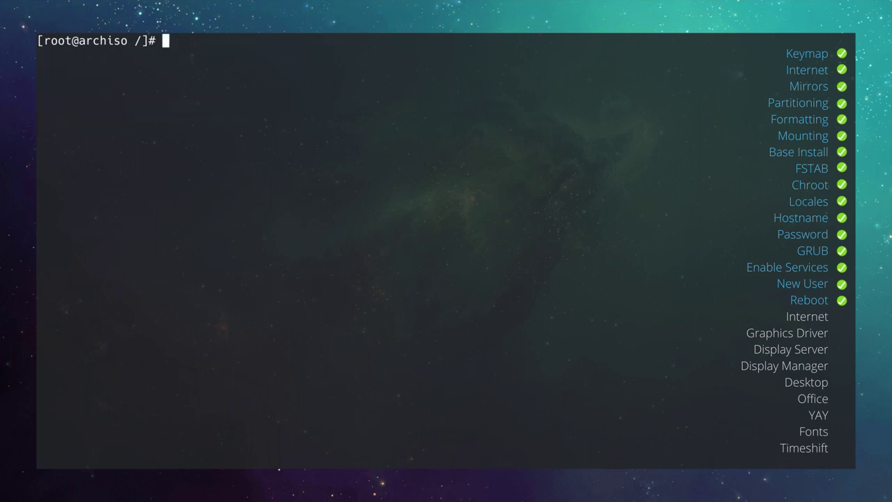
Leave the chroot environment and unmount all file systems with umount -a.
{"action": "type", "text": "exit"}
{"action": "key", "text": "Return"}
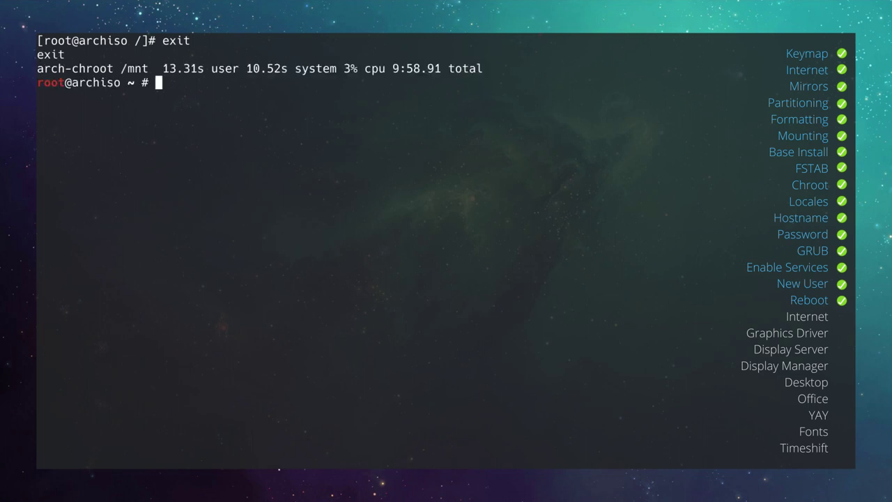
{"action": "type", "text": "umount -a"}
{"action": "key", "text": "Return"}
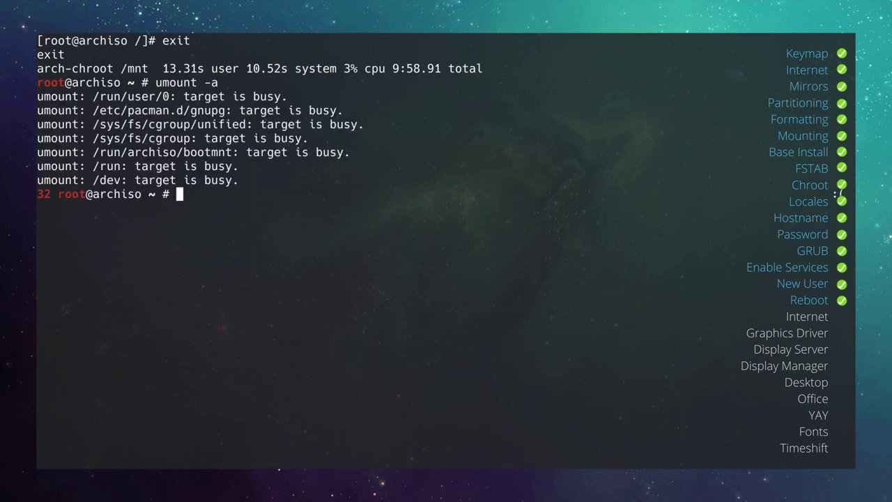
Reboot the machine, switch to the VirtualBox window and boot Arch Linux from the GRUB menu.
{"action": "type", "text": "reboot"}
{"action": "key", "text": "Return"}
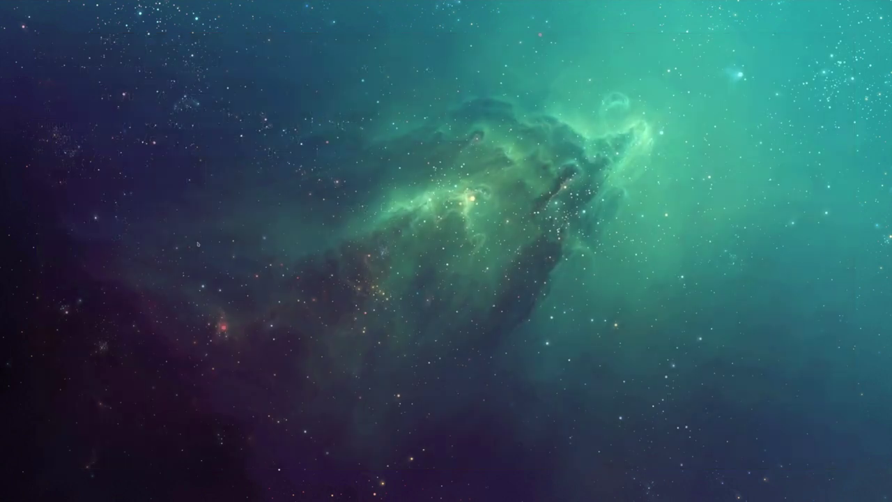
{"action": "left_click", "coordinate": [352, 494]}
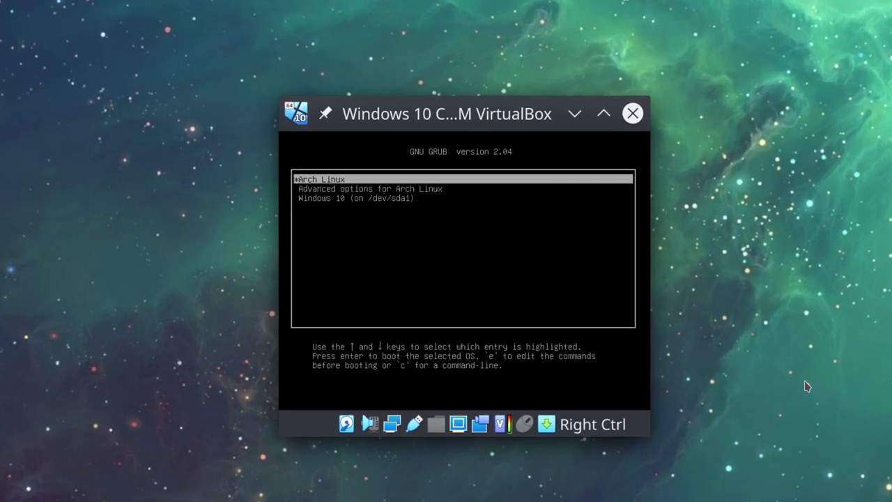
{"action": "key", "text": "Down"}
{"action": "key", "text": "Down"}
{"action": "key", "text": "Down"}
{"action": "key", "text": "Return"}
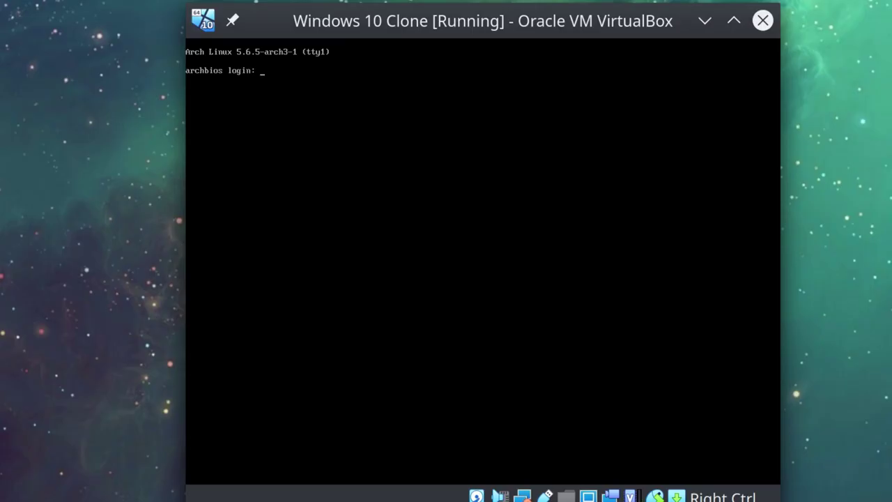
Log in as the new user with the account password and list the network addresses with ip a.
{"action": "type", "text": "ermanno"}
{"action": "key", "text": "Return"}
{"action": "key", "text": "Return"}
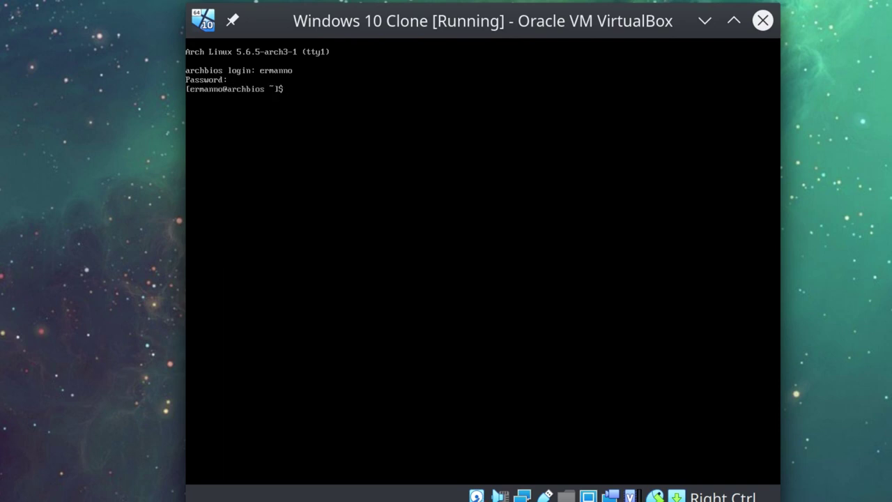
{"action": "type", "text": "ip a"}
{"action": "key", "text": "Return"}
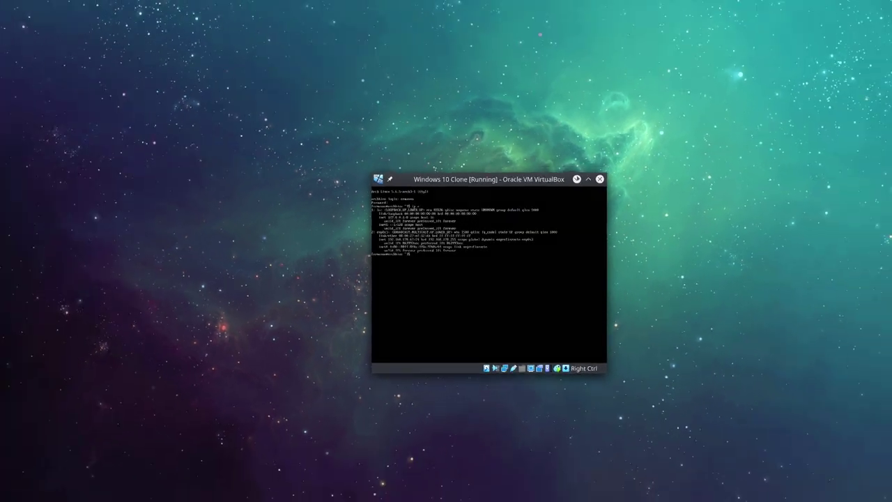
From a host terminal, connect over SSH to the new user at 192.168.178.67, accepting the host key and entering the account password.
{"action": "left_click", "coordinate": [129, 494]}
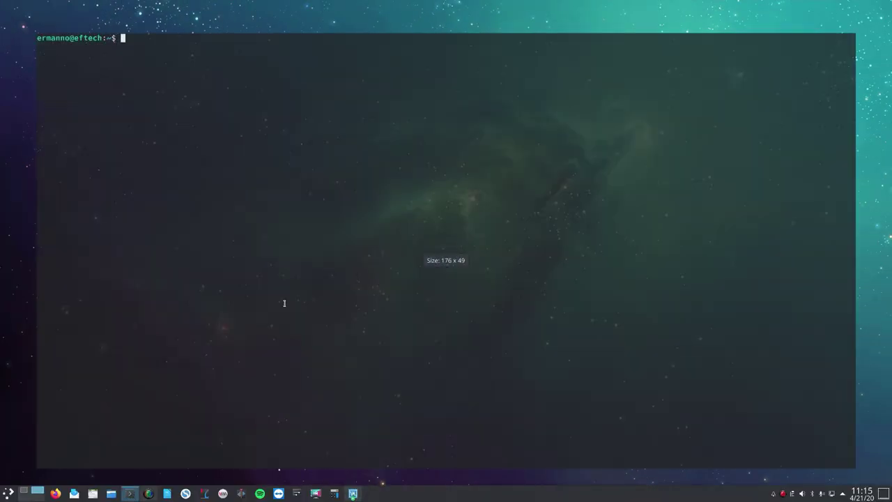
{"action": "type", "text": "ssh erm"}
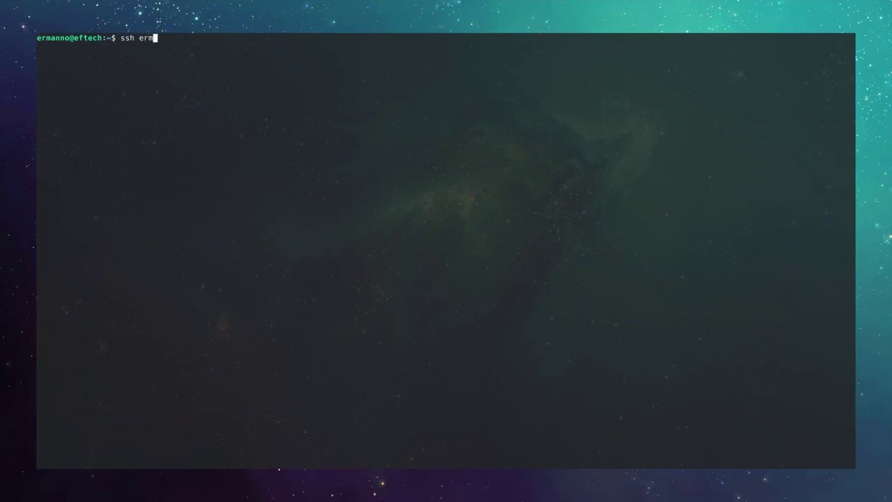
{"action": "type", "text": "anno@192.168.178.67"}
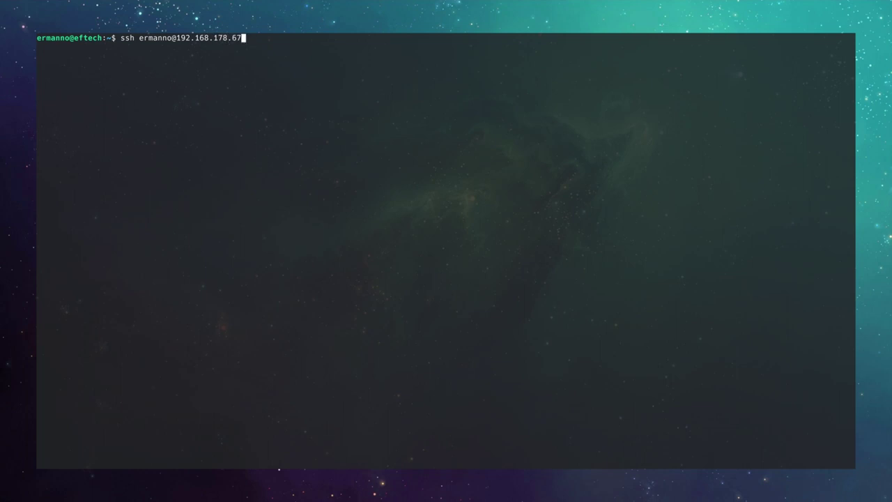
{"action": "key", "text": "Return"}
{"action": "type", "text": "yes"}
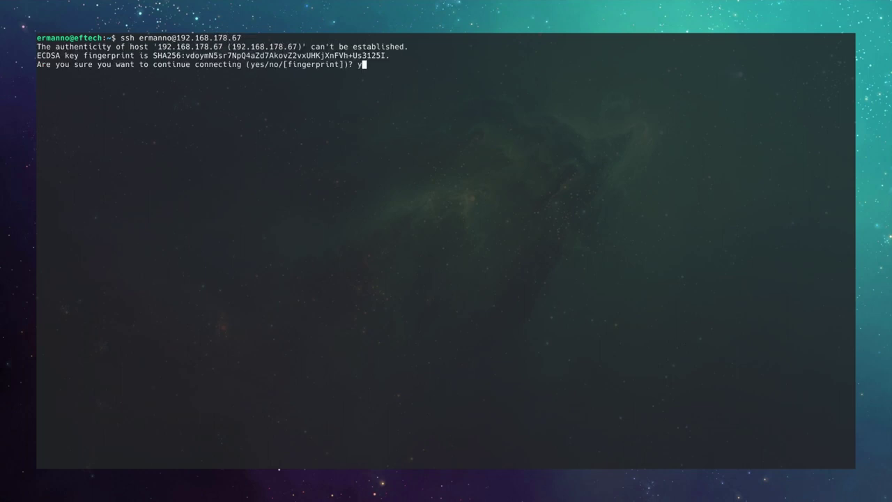
{"action": "key", "text": "Return"}
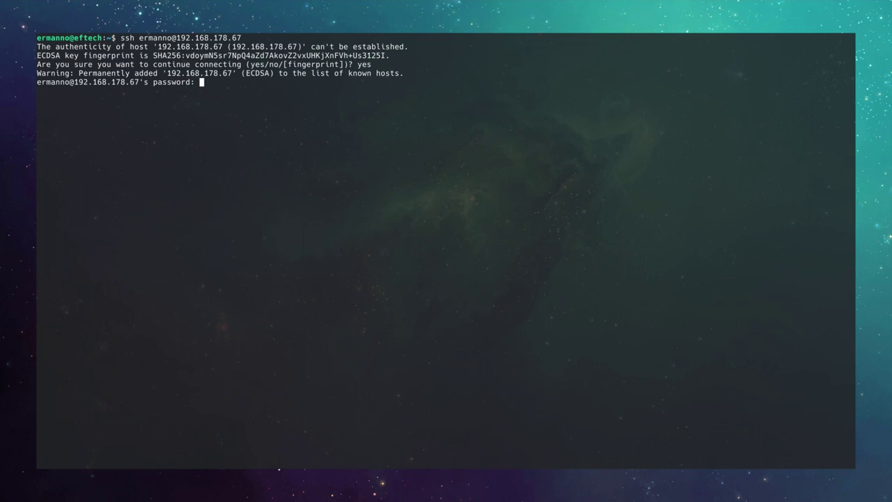
{"action": "key", "text": "Return"}
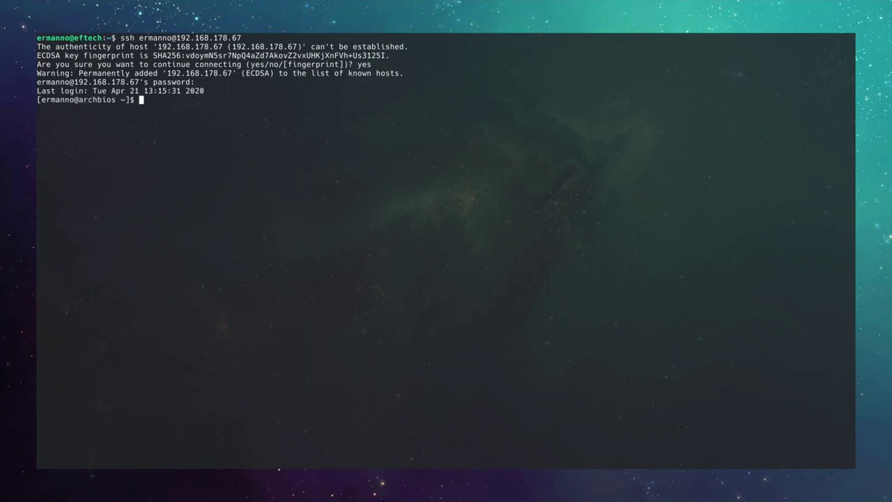
{"action": "key", "text": "ctrl+l"}
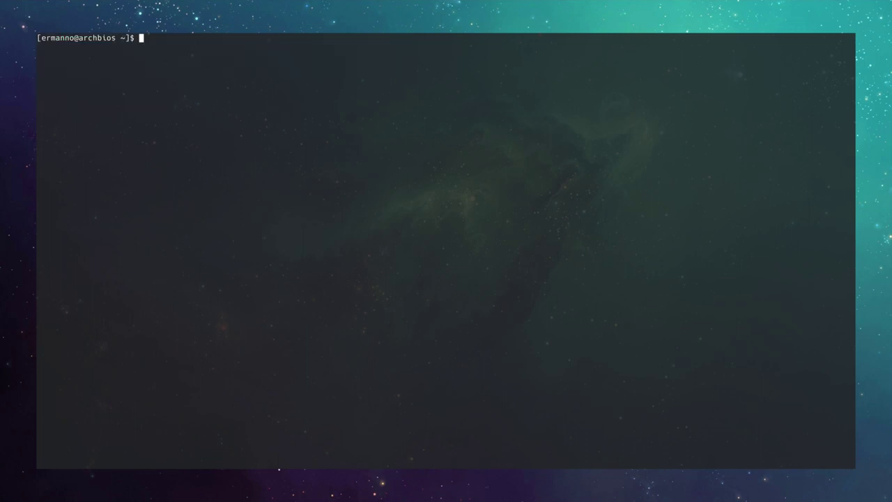
{"action": "key", "text": "ctrl+plus"}
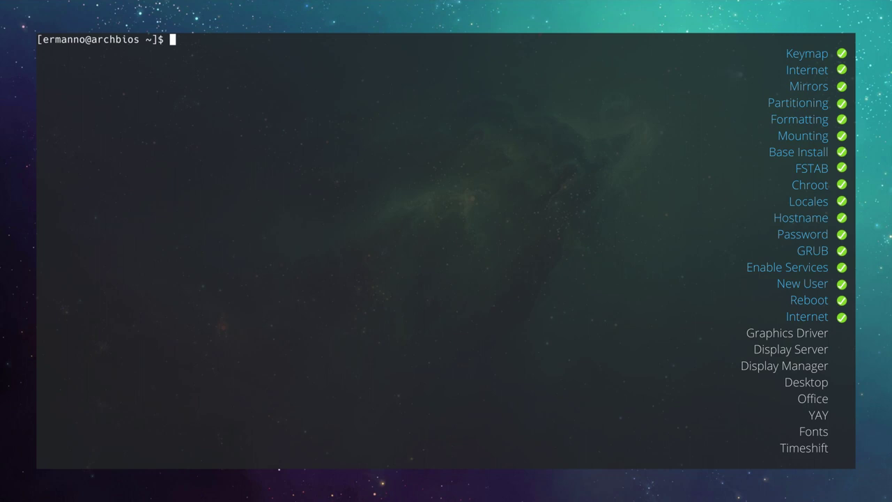
List the network interfaces with ip a and examine the IP address of enp0s3.
{"action": "type", "text": "ip a"}
{"action": "key", "text": "Return"}
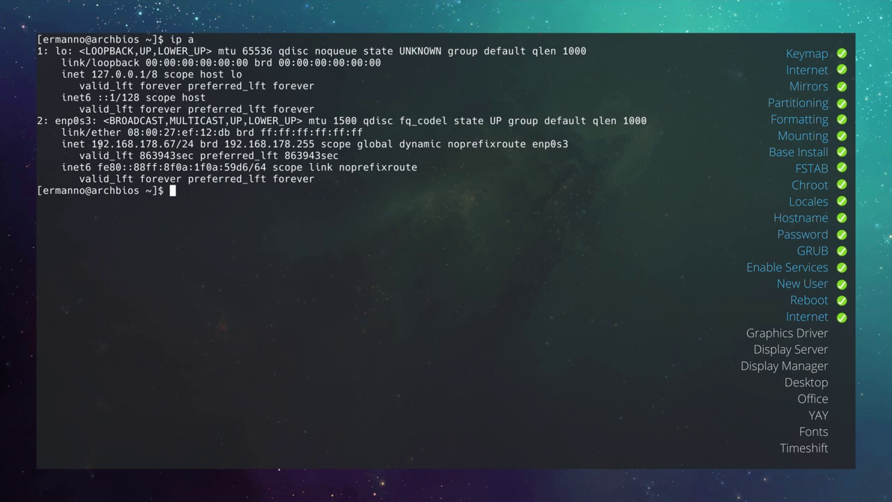
{"action": "left_click_drag", "start_coordinate": [91, 143], "coordinate": [175, 144]}
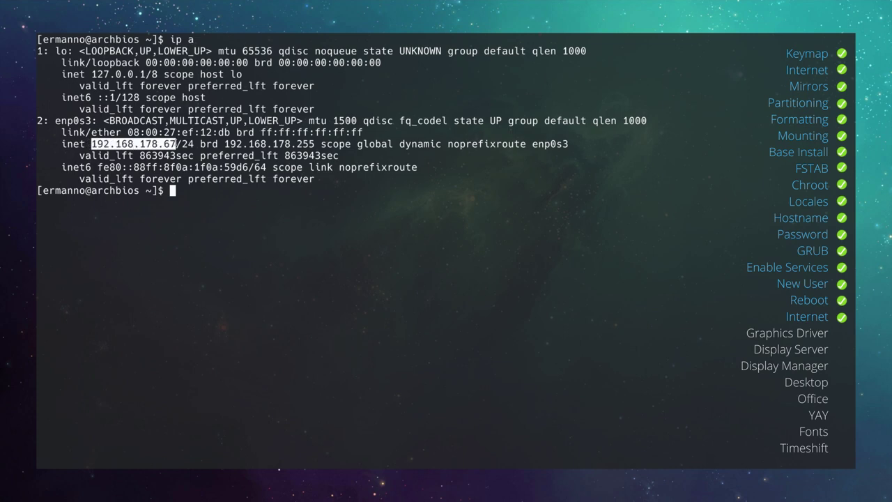
{"action": "left_click", "coordinate": [195, 192]}
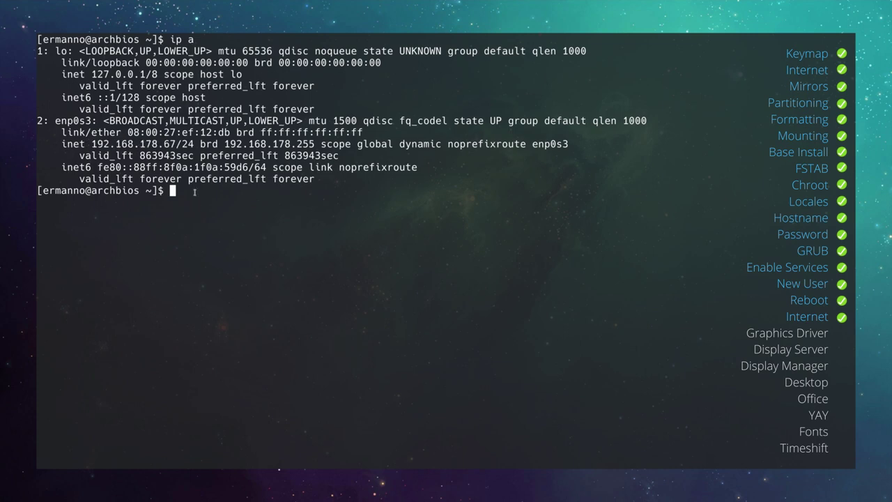
Open the NetworkManager text interface with nmtui.
{"action": "type", "text": "nmtui"}
{"action": "key", "text": "Return"}
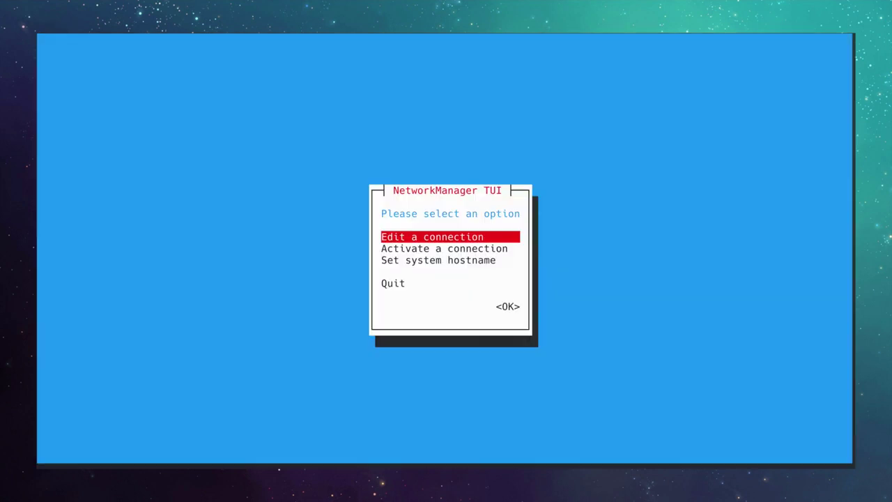
Examine the wired connection's activation state in the NetworkManager text interface and return to a cleared shell prompt.
{"action": "key", "text": "Down"}
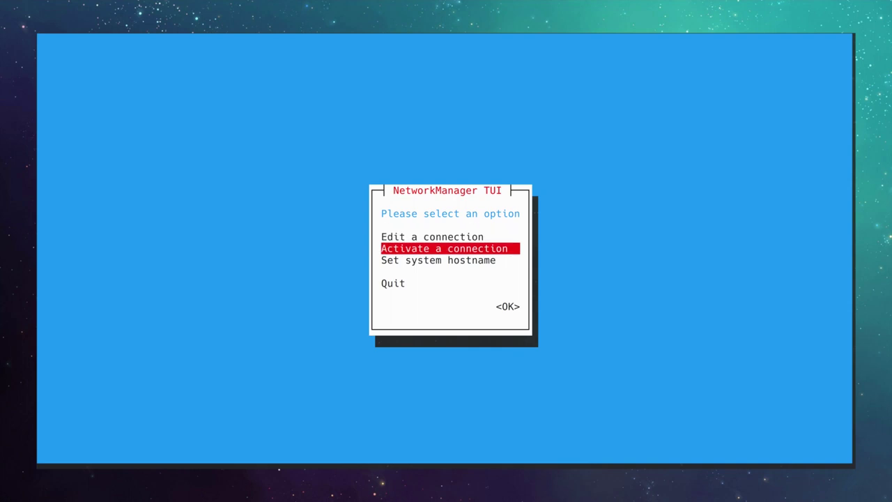
{"action": "key", "text": "Return"}
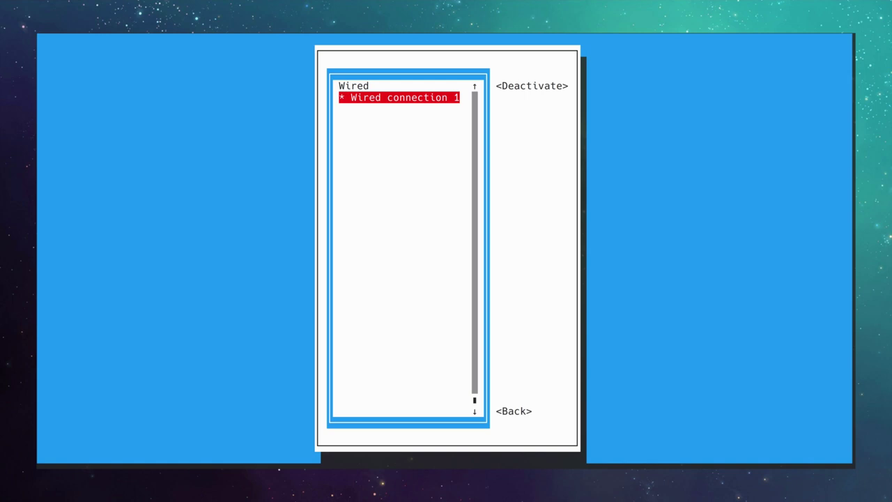
{"action": "key", "text": "Escape"}
{"action": "key", "text": "Escape"}
{"action": "key", "text": "ctrl+l"}
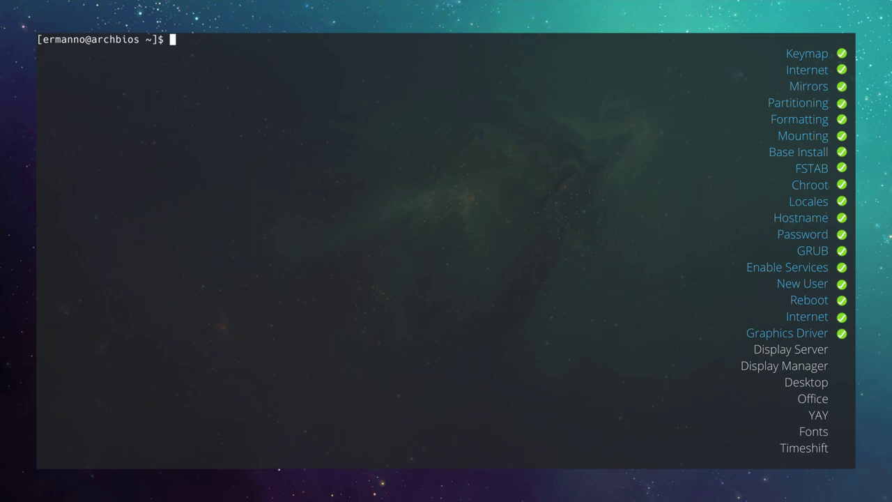
Install the xf86-video-qxl graphics driver with pacman, entering the sudo password and accepting the installation, and clear the terminal.
{"action": "type", "text": "sudo pacman -S "}
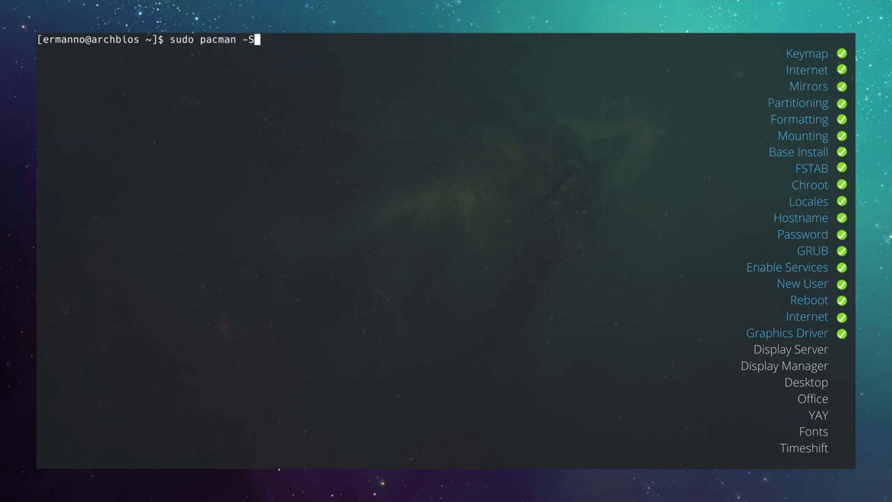
{"action": "type", "text": "xf86-video-qxl"}
{"action": "key", "text": "Return"}
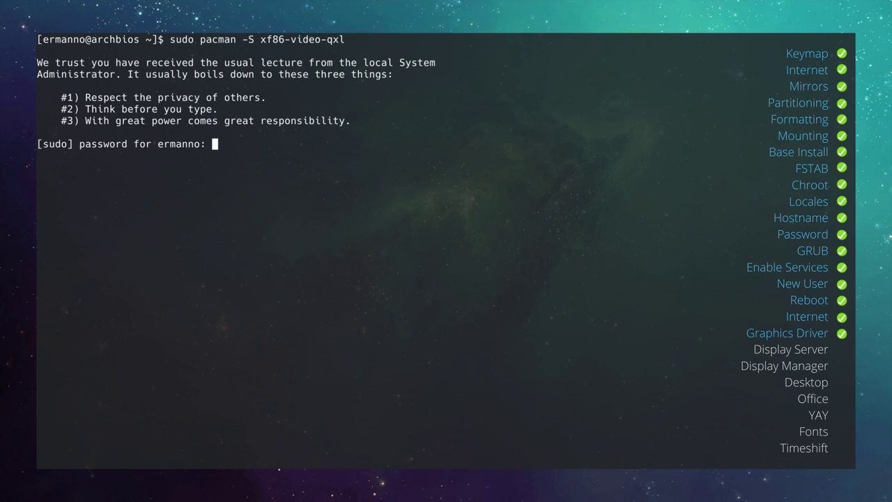
{"action": "key", "text": "Return"}
{"action": "key", "text": "Return"}
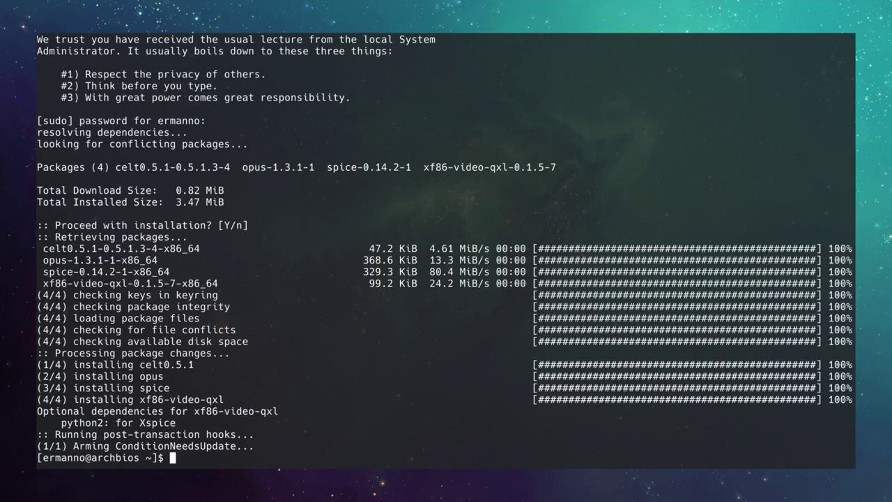
{"action": "key", "text": "ctrl+l"}
{"action": "type", "text": "sudo pacman -S xf86-video-qxl"}
{"action": "key", "text": "BackSpace"}
{"action": "key", "text": "BackSpace"}
{"action": "key", "text": "BackSpace"}
{"action": "type", "text": "intel"}
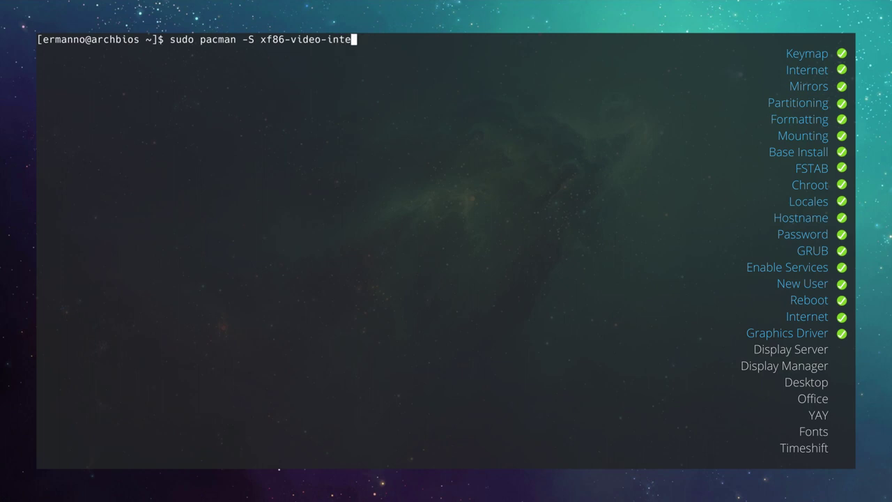
{"action": "key", "text": "BackSpace"}
{"action": "key", "text": "BackSpace"}
{"action": "key", "text": "BackSpace"}
{"action": "key", "text": "BackSpace"}
{"action": "key", "text": "BackSpace"}
{"action": "type", "text": "amdgpu"}
{"action": "key", "text": "BackSpace"}
{"action": "key", "text": "BackSpace"}
{"action": "key", "text": "BackSpace"}
{"action": "key", "text": "BackSpace"}
{"action": "key", "text": "BackSpace"}
{"action": "key", "text": "BackSpace"}
{"action": "key", "text": "BackSpace"}
{"action": "key", "text": "BackSpace"}
{"action": "key", "text": "BackSpace"}
{"action": "key", "text": "BackSpace"}
{"action": "key", "text": "BackSpace"}
{"action": "key", "text": "BackSpace"}
{"action": "key", "text": "BackSpace"}
{"action": "key", "text": "BackSpace"}
{"action": "key", "text": "BackSpace"}
{"action": "key", "text": "BackSpace"}
{"action": "key", "text": "BackSpace"}
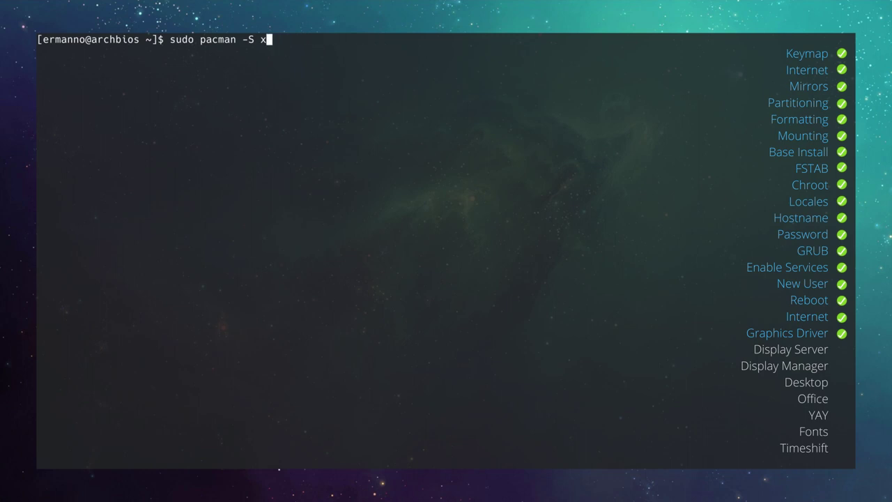
{"action": "type", "text": "nvidia nvidia"}
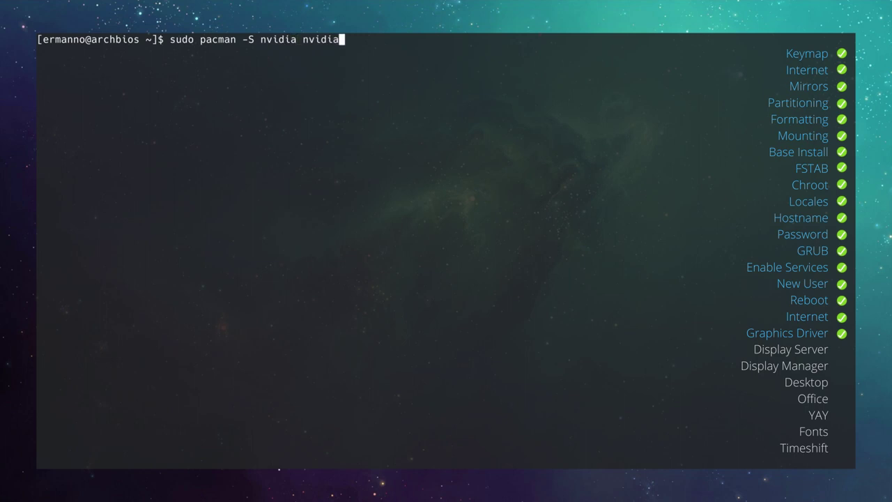
{"action": "type", "text": "-utils"}
{"action": "key", "text": "BackSpace"}
{"action": "key", "text": "BackSpace"}
{"action": "key", "text": "BackSpace"}
{"action": "key", "text": "BackSpace"}
{"action": "key", "text": "BackSpace"}
{"action": "key", "text": "BackSpace"}
{"action": "key", "text": "BackSpace"}
{"action": "key", "text": "BackSpace"}
{"action": "key", "text": "BackSpace"}
{"action": "key", "text": "BackSpace"}
{"action": "key", "text": "BackSpace"}
{"action": "key", "text": "BackSpace"}
{"action": "key", "text": "BackSpace"}
{"action": "key", "text": "BackSpace"}
{"action": "key", "text": "BackSpace"}
{"action": "key", "text": "BackSpace"}
{"action": "key", "text": "BackSpace"}
{"action": "key", "text": "BackSpace"}
{"action": "key", "text": "BackSpace"}
{"action": "key", "text": "BackSpace"}
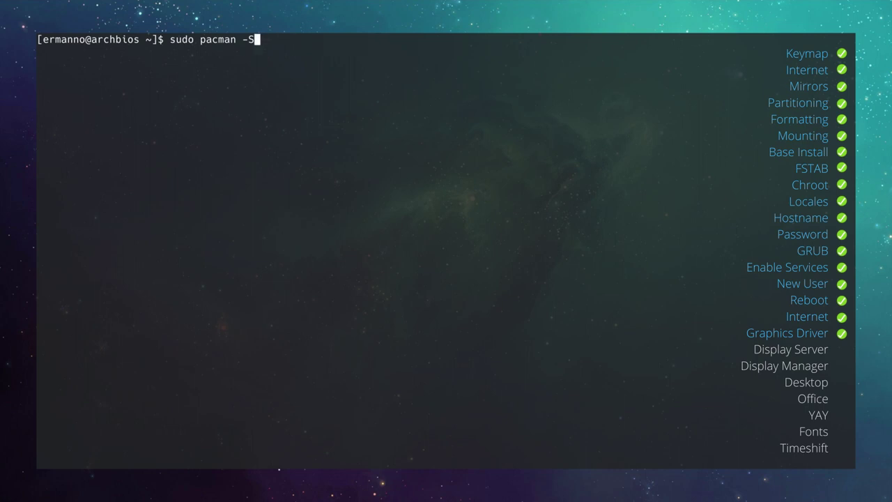
{"action": "key", "text": "BackSpace"}
{"action": "key", "text": "BackSpace"}
{"action": "key", "text": "BackSpace"}
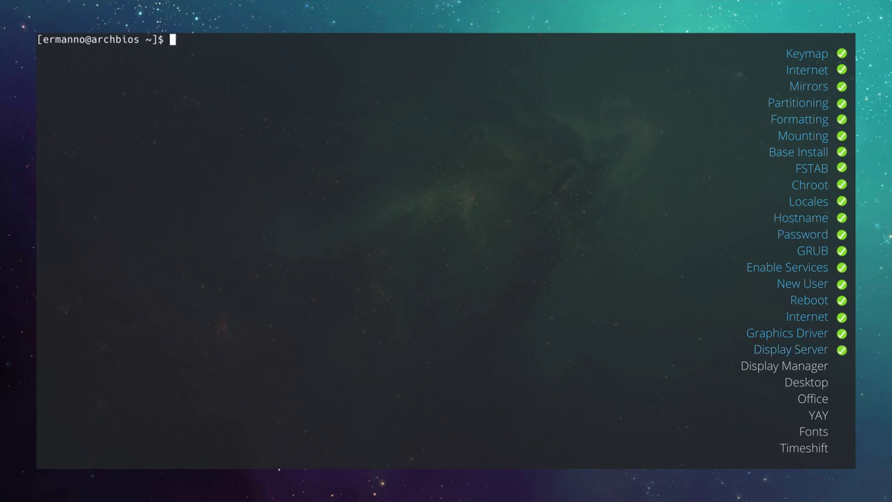
Install the xorg group with sudo pacman -S, accepting all members and the installation, and clear the terminal.
{"action": "type", "text": "sudo pacman"}
{"action": "type", "text": "-S xorg"}
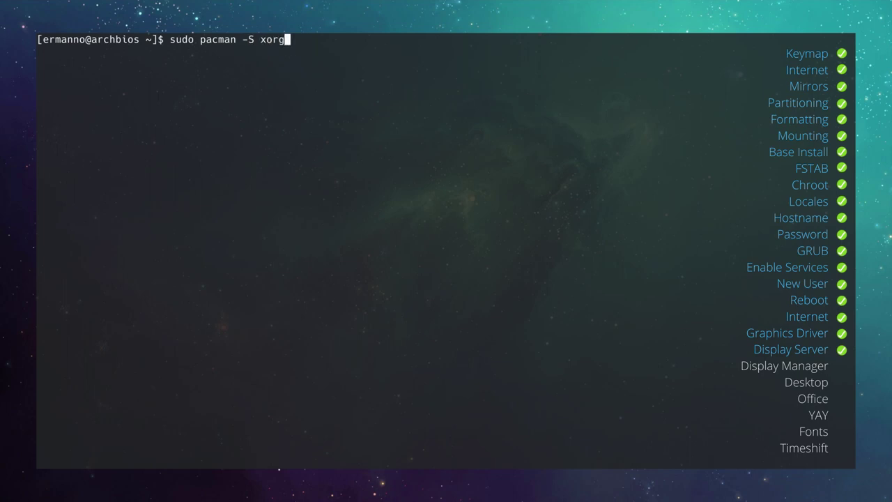
{"action": "key", "text": "Return"}
{"action": "key", "text": "Return"}
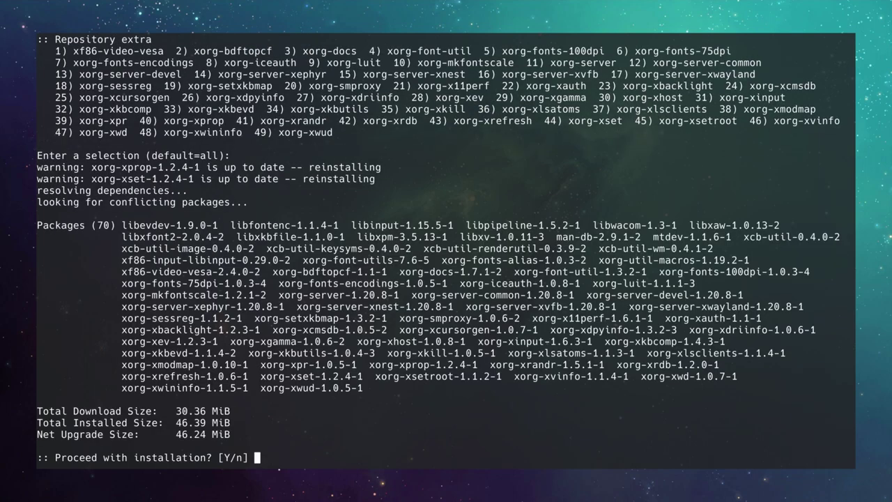
{"action": "key", "text": "Return"}
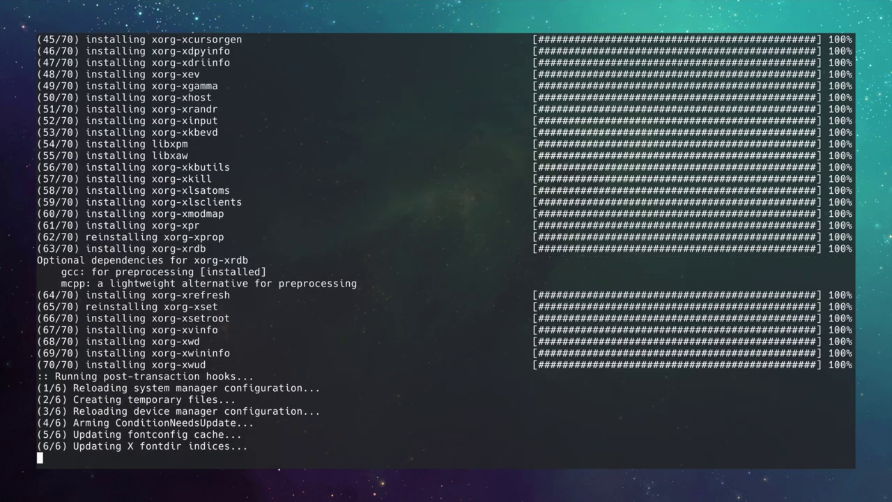
{"action": "key", "text": "ctrl+l"}
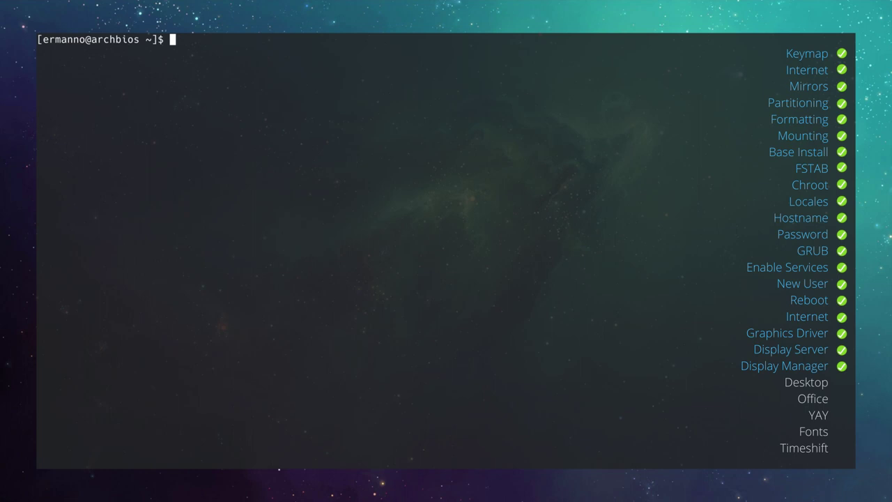
Install the sddm display manager with sudo pacman -S, accepting the installation, and clear the terminal.
{"action": "type", "text": "sudo pacman -"}
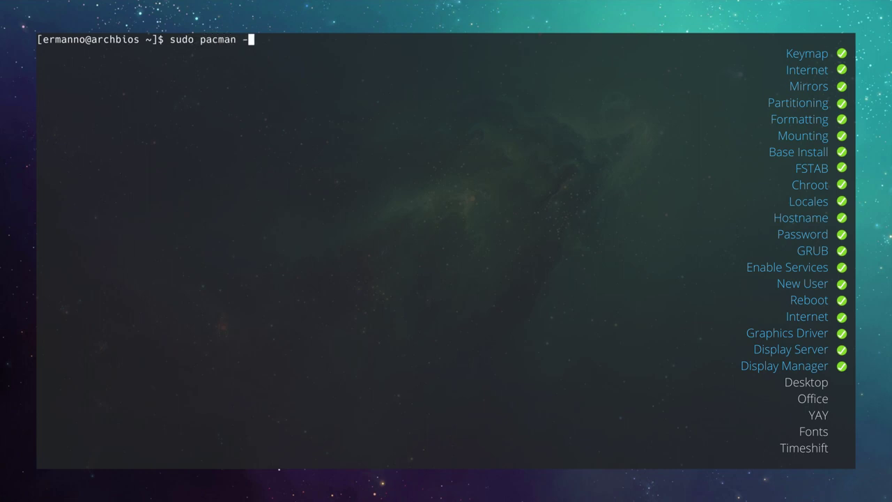
{"action": "type", "text": "S sddm"}
{"action": "key", "text": "Return"}
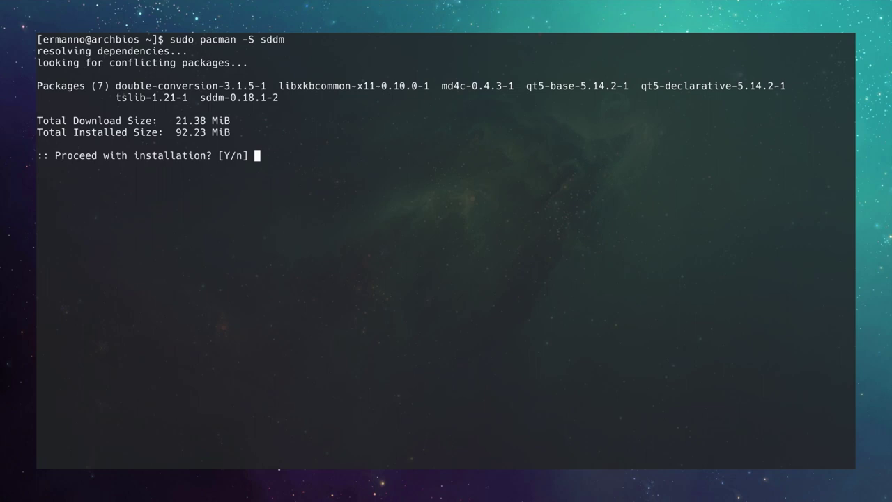
{"action": "key", "text": "Return"}
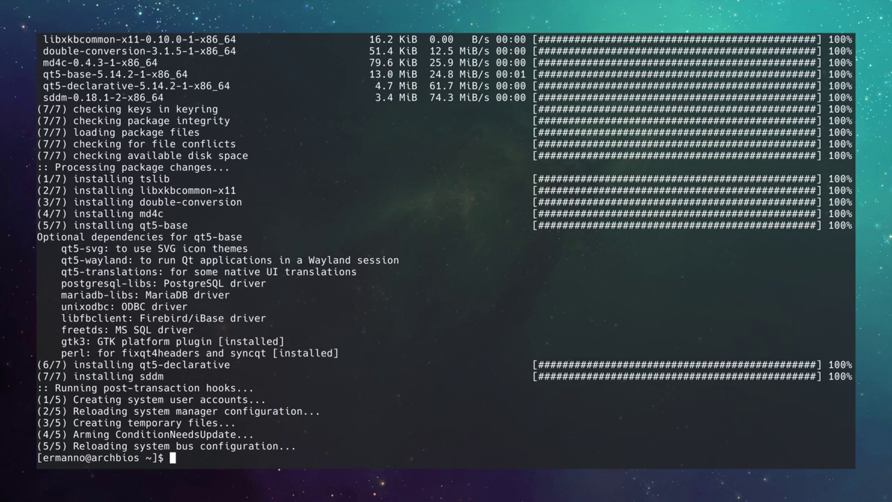
{"action": "key", "text": "ctrl+l"}
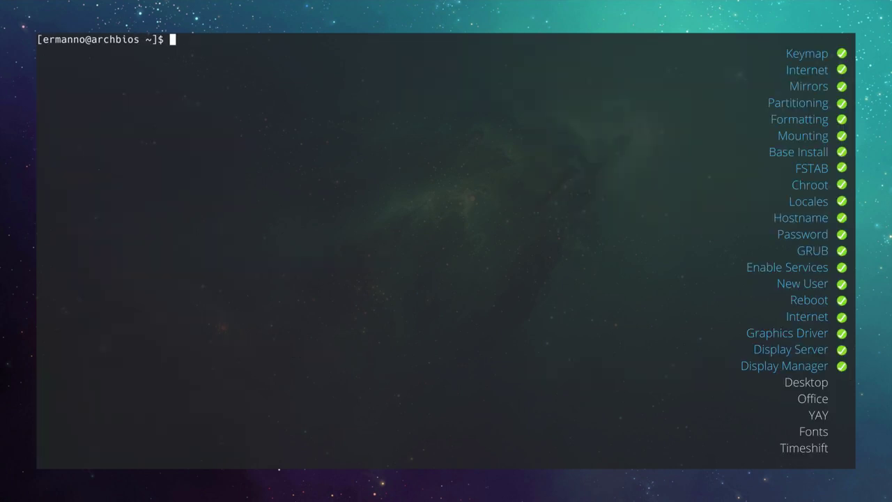
Enable the sddm service with sudo systemctl enable sddm and clear the terminal.
{"action": "type", "text": "sudo systemctl enable sddm"}
{"action": "key", "text": "Return"}
{"action": "key", "text": "ctrl+l"}
Install plasma, kde-applications, firefox and packagekit-qt5 with sudo pacman -S, accepting all default selections and the installation, and clear the terminal.
{"action": "type", "text": "sudo pacma"}
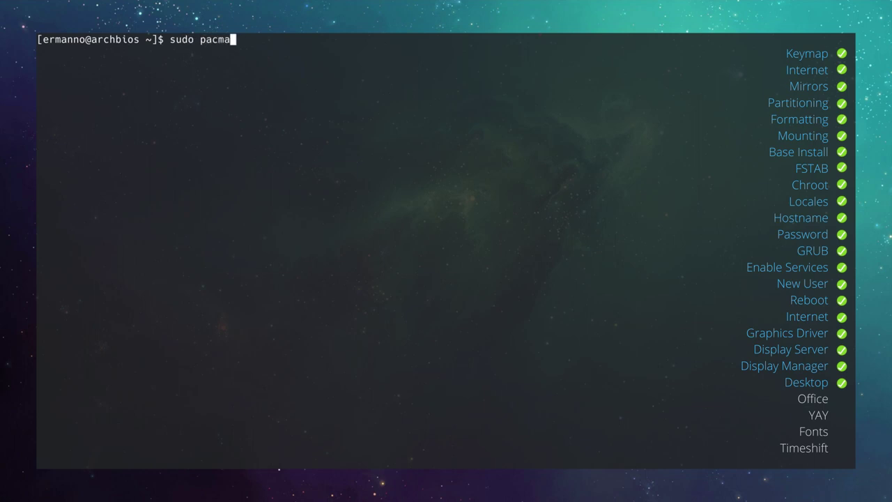
{"action": "type", "text": "n -S plasma "}
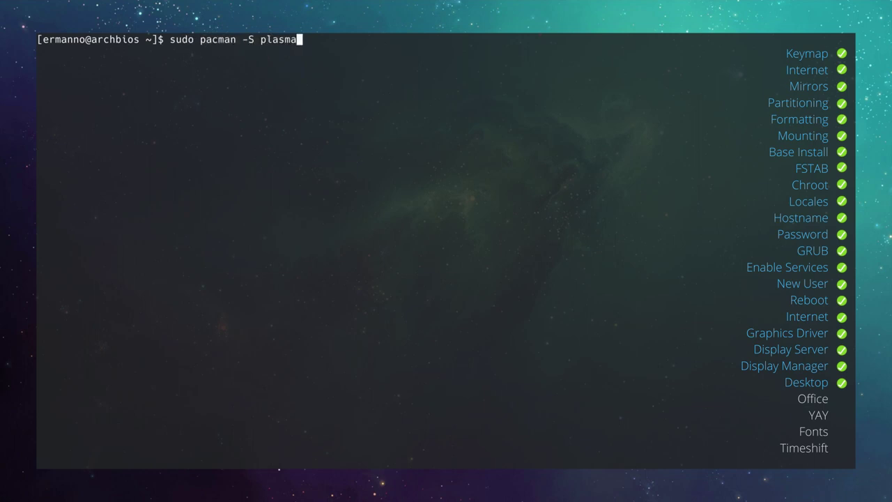
{"action": "type", "text": "kde-applications "}
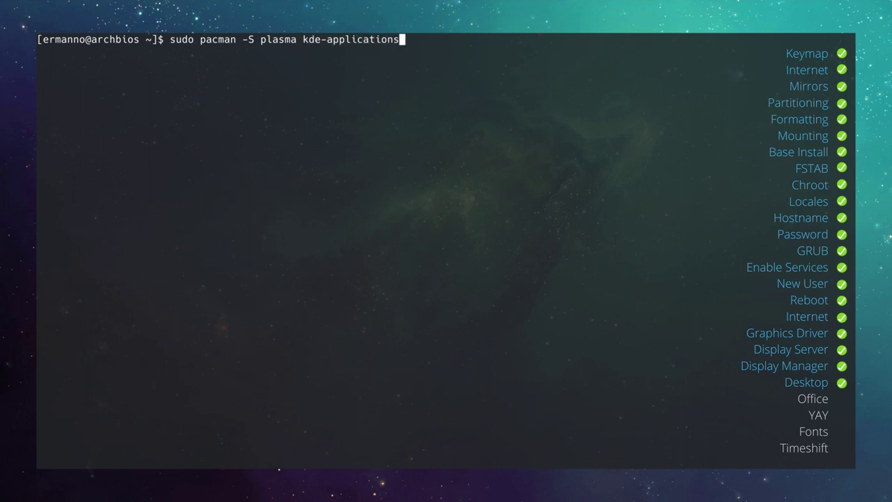
{"action": "type", "text": "firefox packag"}
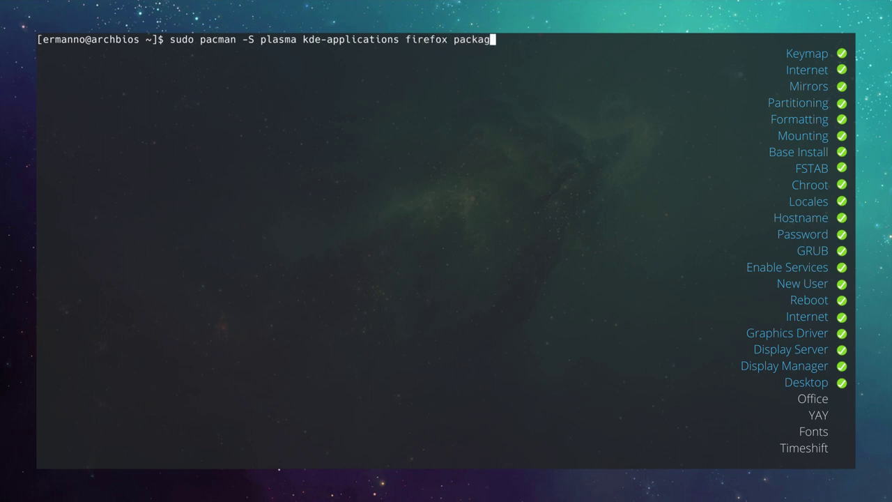
{"action": "type", "text": "ekit-qt5"}
{"action": "key", "text": "Return"}
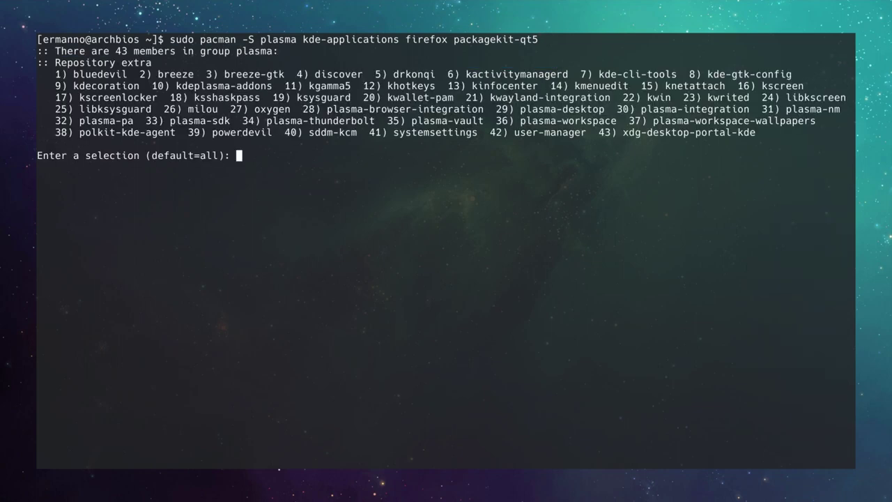
{"action": "key", "text": "Return"}
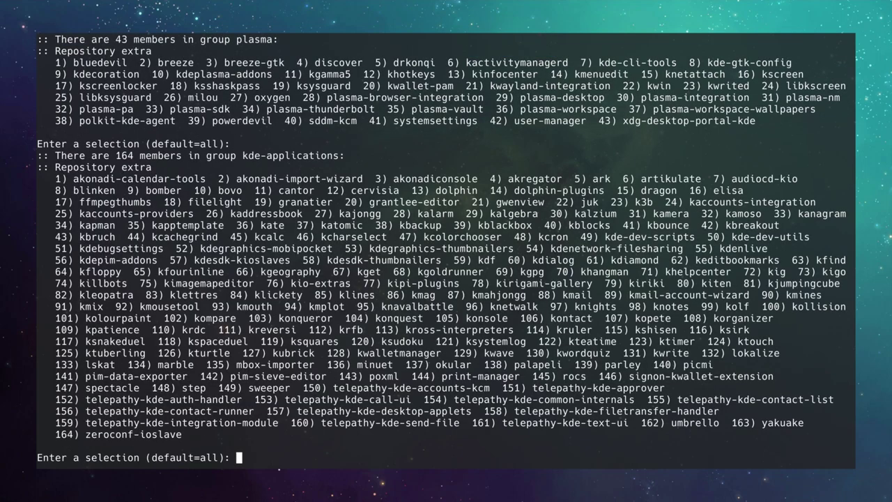
{"action": "key", "text": "Return"}
{"action": "key", "text": "Return"}
{"action": "key", "text": "Return"}
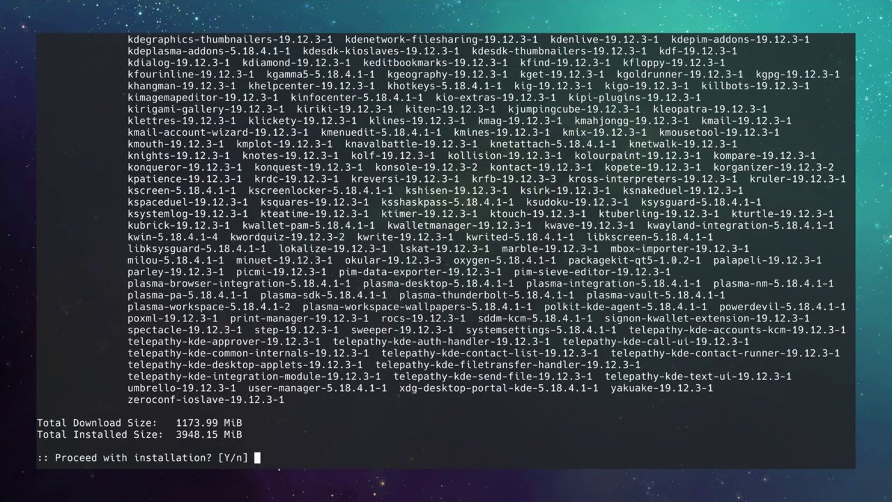
{"action": "key", "text": "Return"}
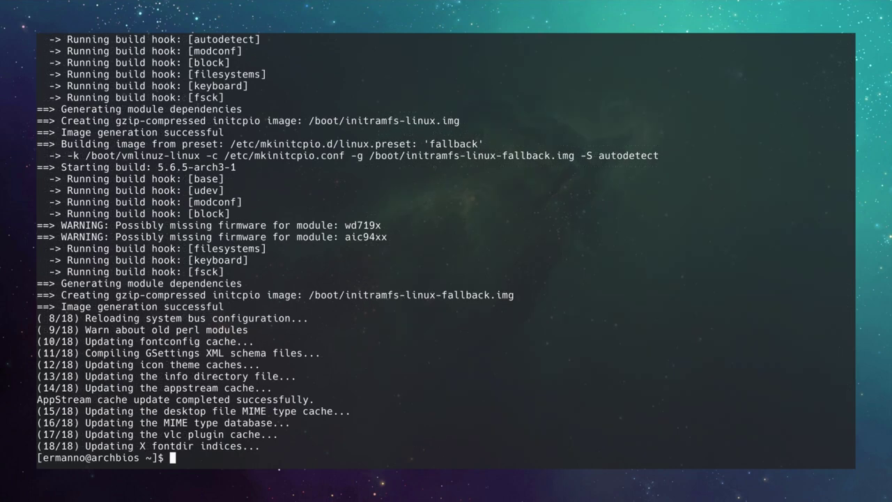
{"action": "key", "text": "ctrl+l"}
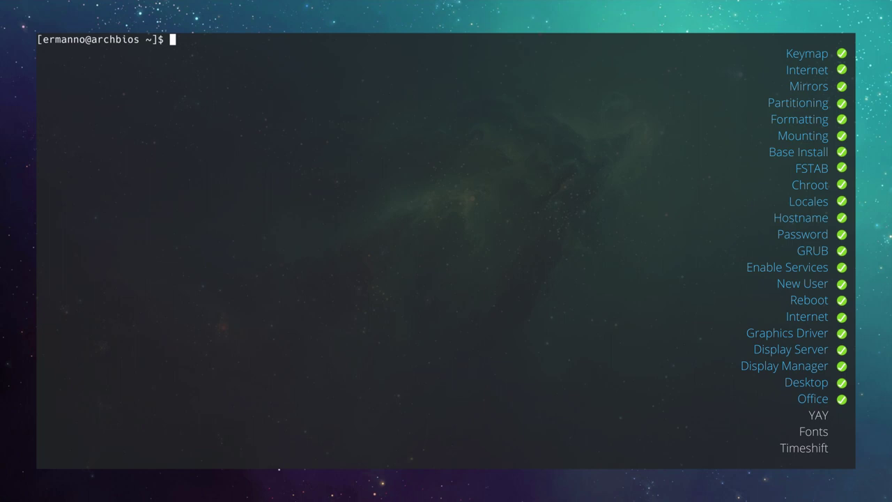
Install libreoffice with sudo pacman -S, choosing the default provider libreoffice-fresh and accepting the installation, and clear the terminal.
{"action": "type", "text": "sudo pacman -S l"}
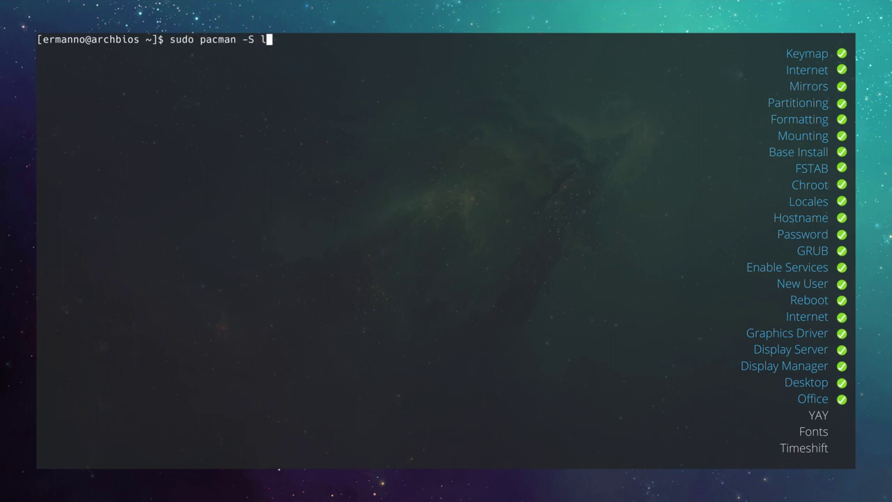
{"action": "type", "text": "ibreoffice"}
{"action": "key", "text": "Return"}
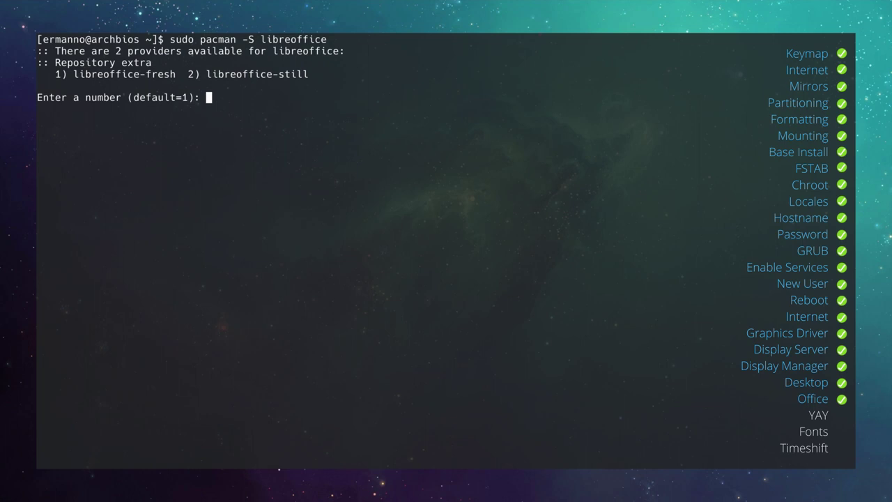
{"action": "key", "text": "Return"}
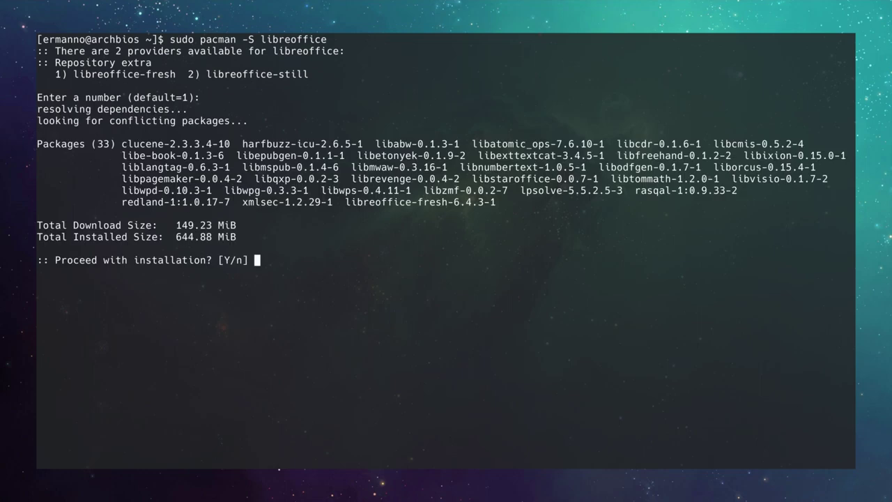
{"action": "key", "text": "Return"}
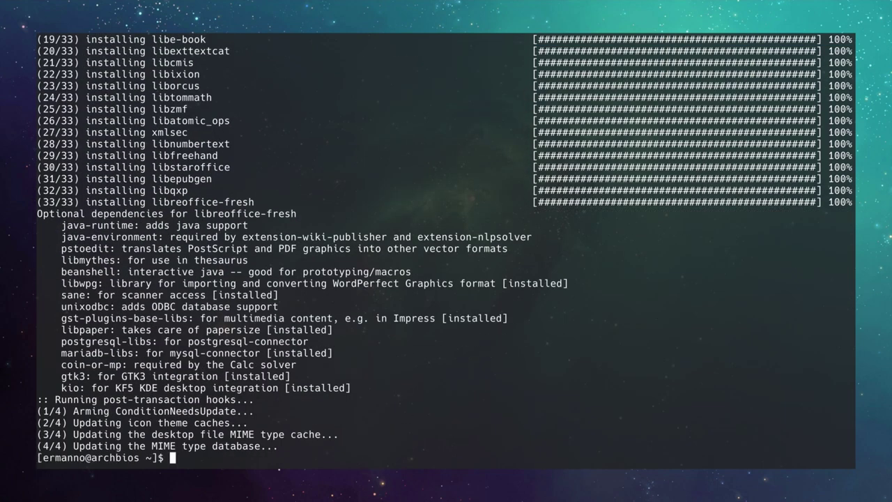
{"action": "key", "text": "ctrl+l"}
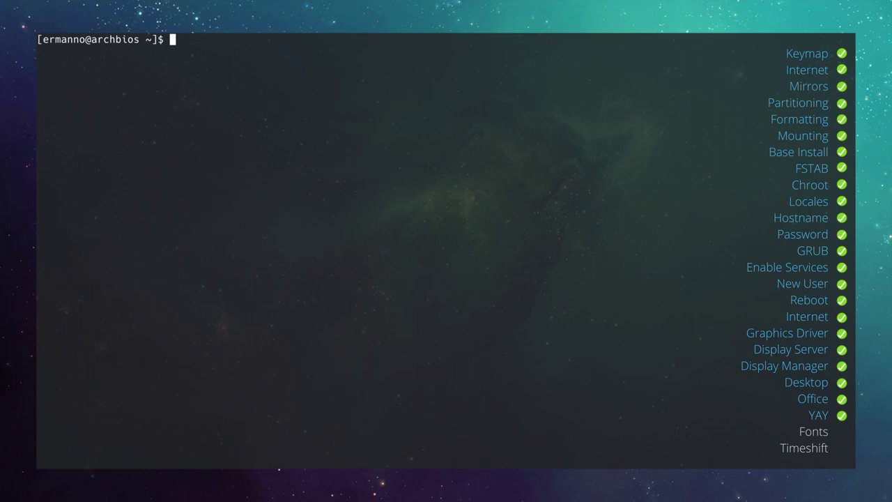
Install git with sudo pacman -S, accepting the installation.
{"action": "type", "text": "sudo pacman -S git"}
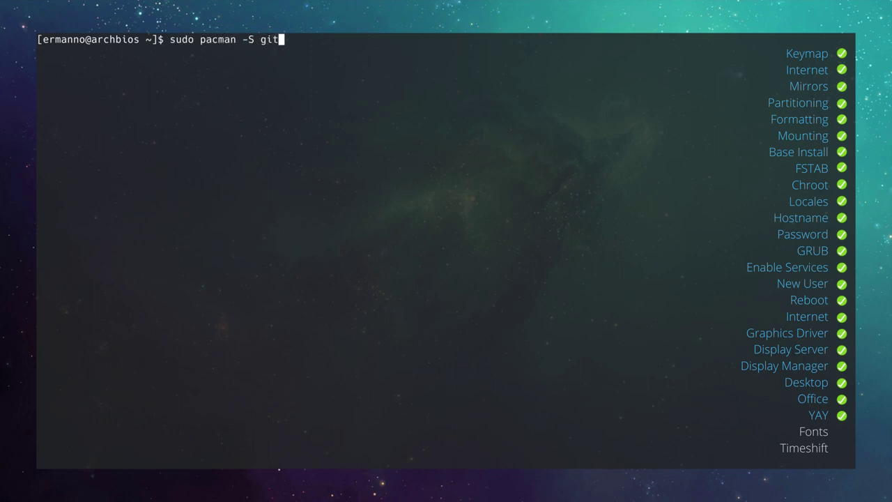
{"action": "key", "text": "Return"}
{"action": "key", "text": "Return"}
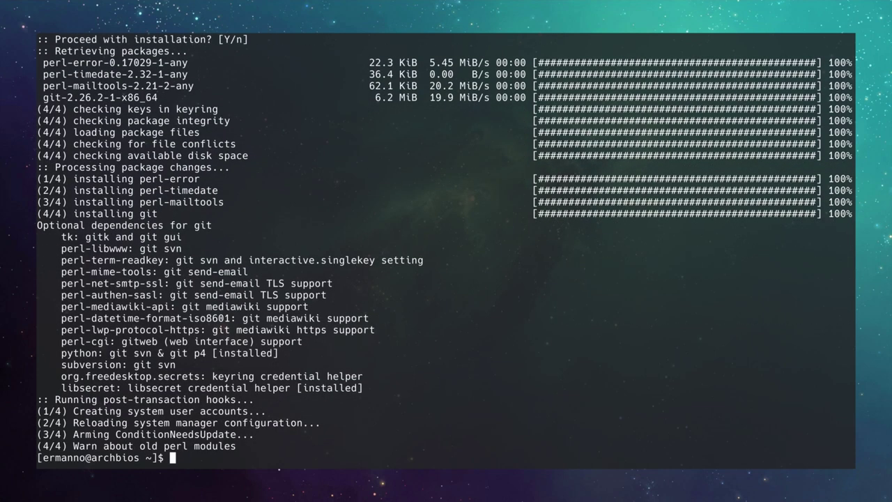
{"action": "key", "text": "ctrl+l"}
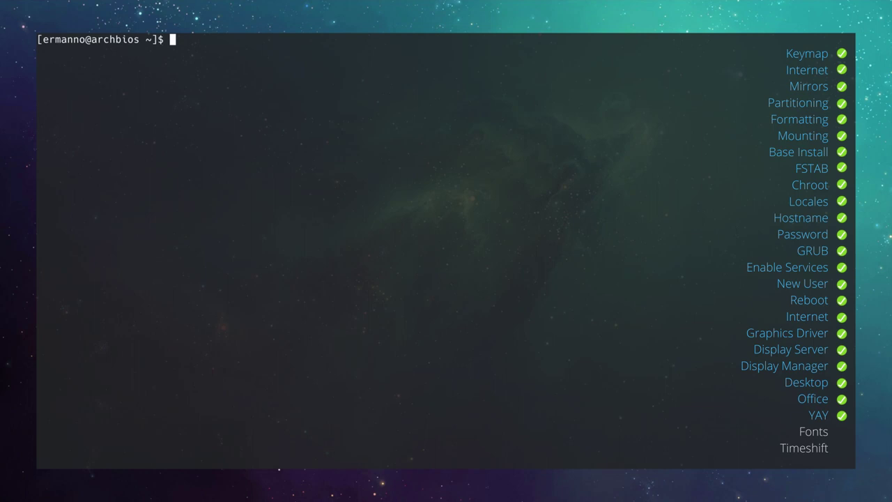
{"action": "type", "text": "git clone https"}
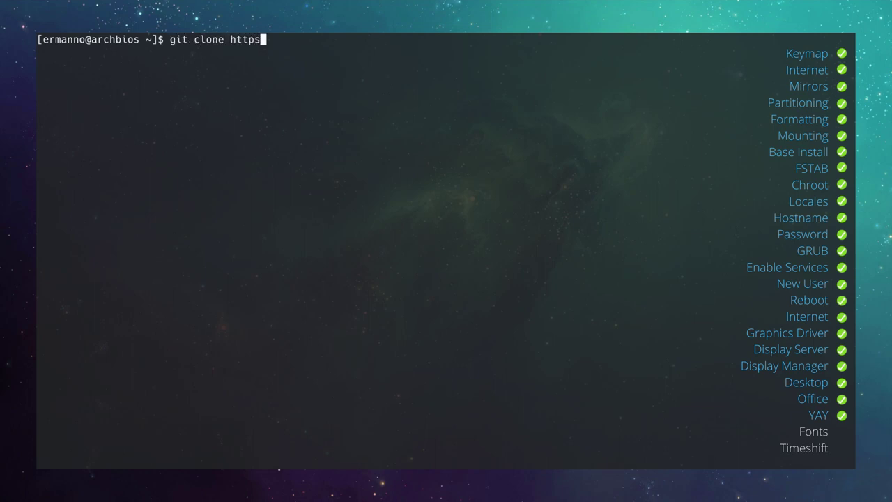
{"action": "type", "text": "://aur.archl"}
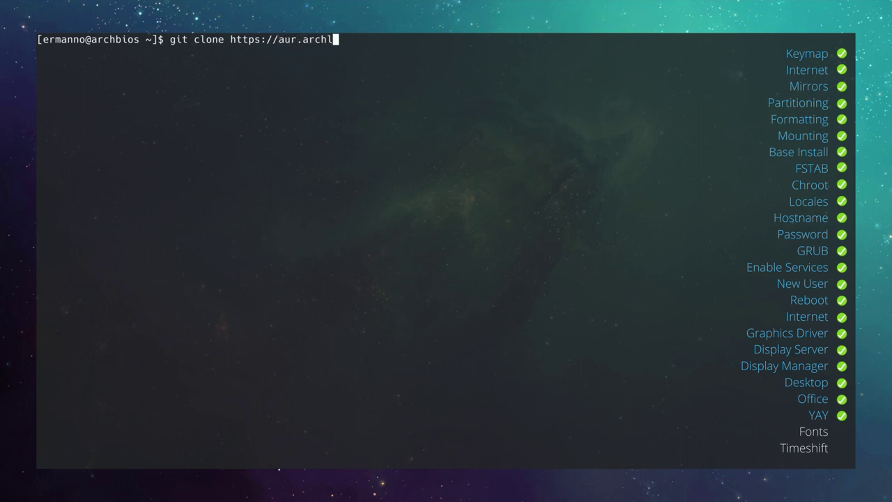
{"action": "type", "text": "inux.org/yay.git"}
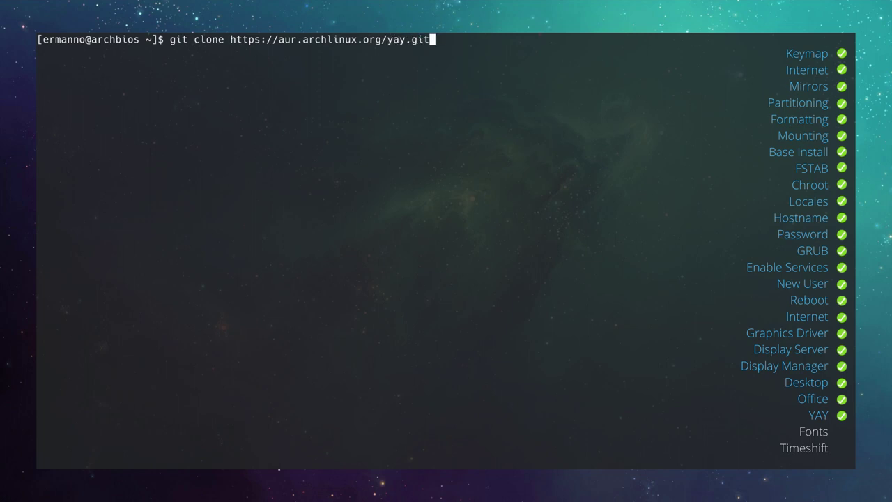
{"action": "key", "text": "Return"}
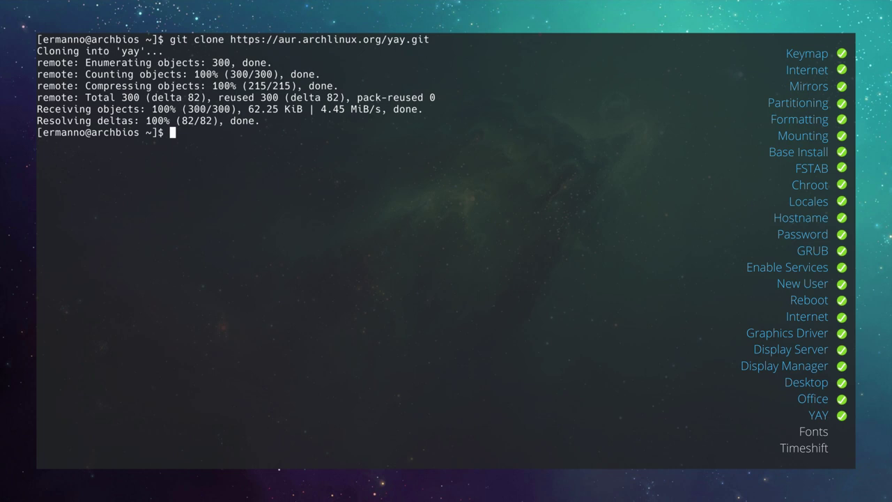
Build and install yay from its cloned directory with makepkg -si PKGBUILD, accepting both installations, and return to a cleared home prompt.
{"action": "type", "text": "cd yay/"}
{"action": "key", "text": "Return"}
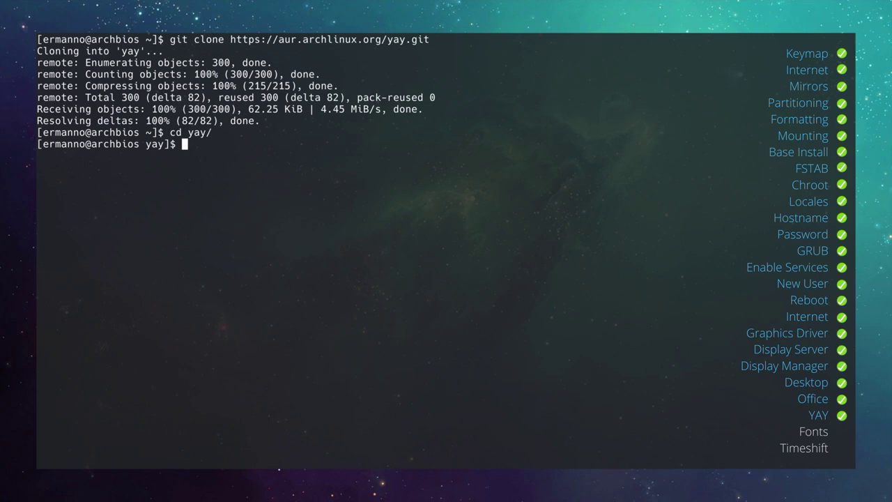
{"action": "type", "text": "makepkg -si P"}
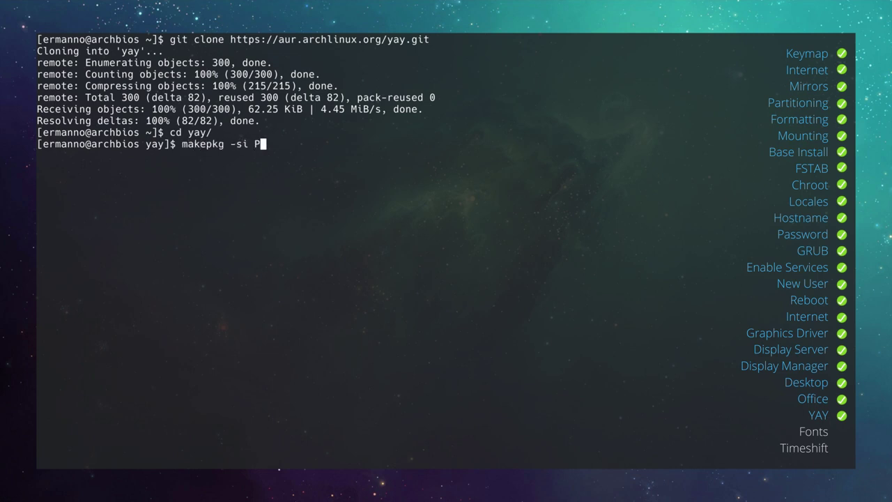
{"action": "key", "text": "Tab"}
{"action": "key", "text": "Return"}
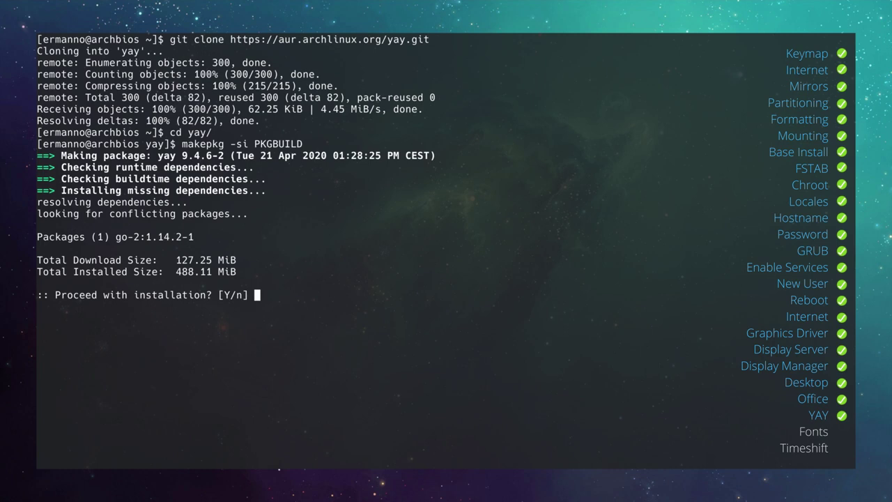
{"action": "key", "text": "Return"}
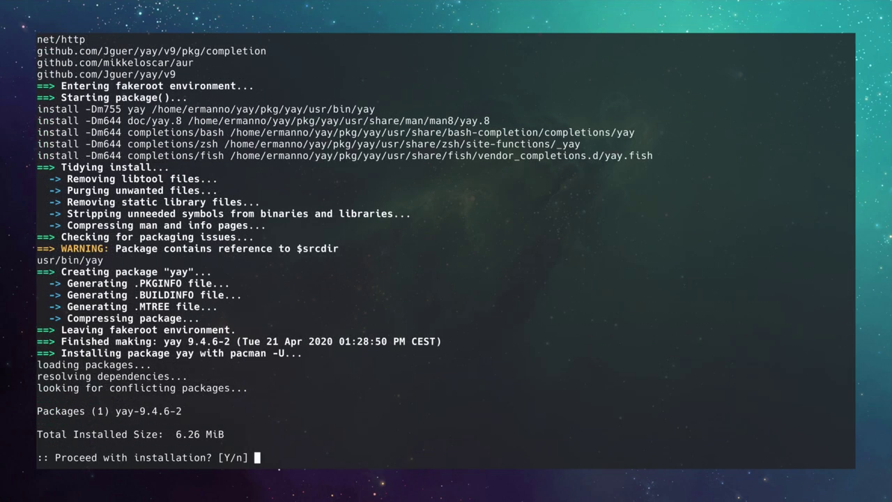
{"action": "key", "text": "Return"}
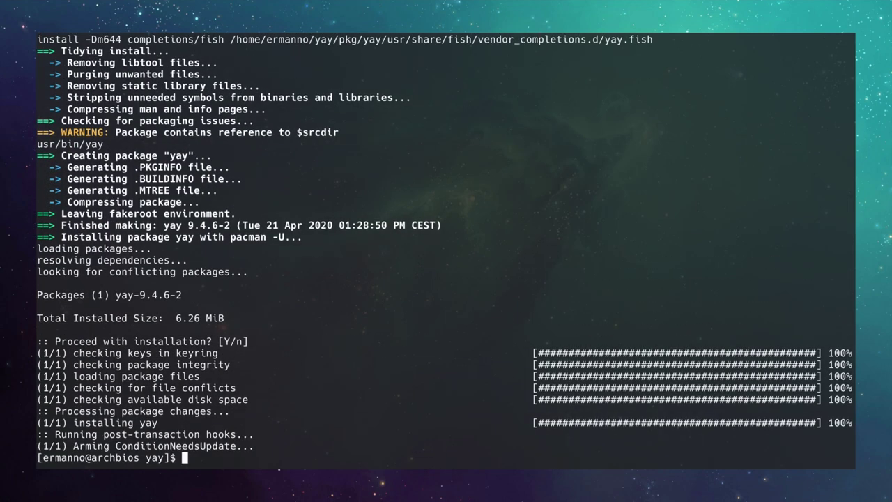
{"action": "key", "text": "ctrl+l"}
{"action": "type", "text": "cd"}
{"action": "key", "text": "Return"}
{"action": "key", "text": "ctrl+l"}
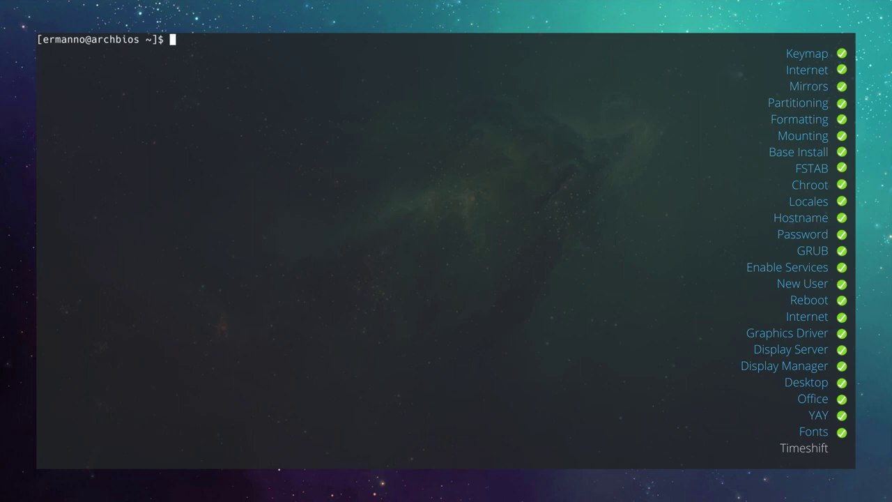
Create the directory /usr/share/fonts/WindowsFonts with sudo mkdir.
{"action": "type", "text": "sudo mkdir /usr/sh"}
{"action": "key", "text": "Tab"}
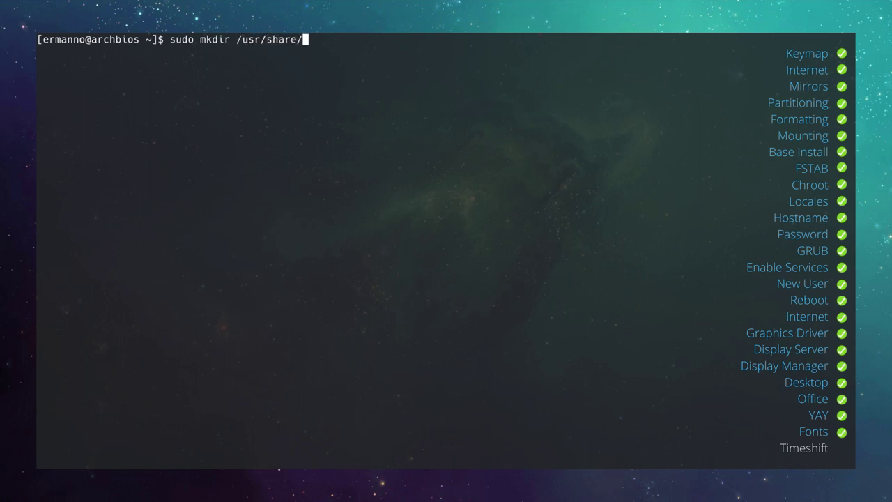
{"action": "type", "text": "f"}
{"action": "key", "text": "Tab"}
{"action": "type", "text": "Wind"}
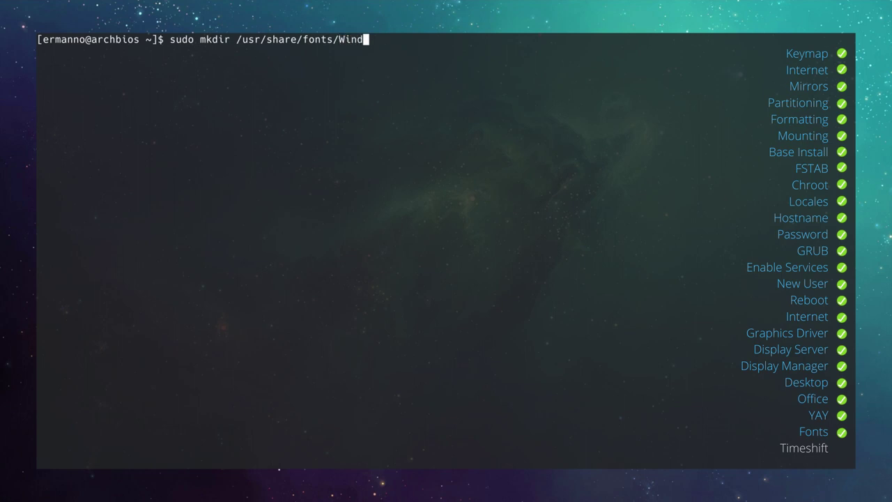
{"action": "type", "text": "owsFonts"}
{"action": "key", "text": "Return"}
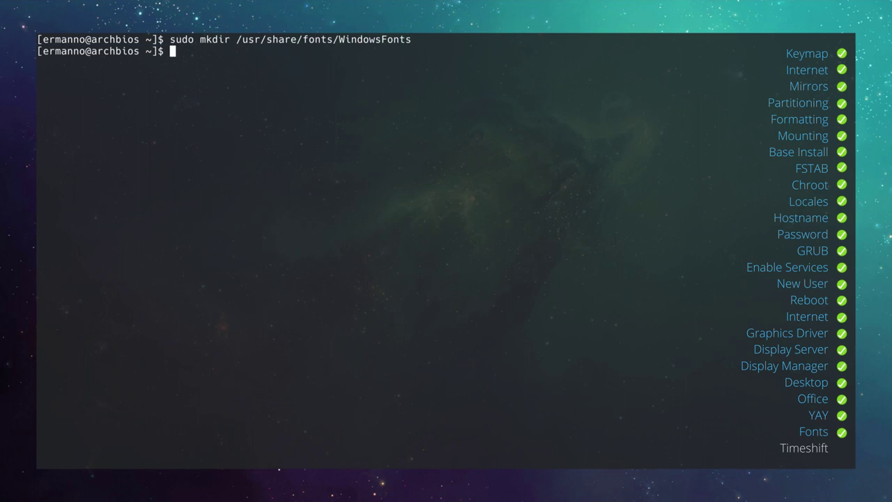
Copy all files from /windows10/Windows/Fonts/ to /usr/share/fonts/WindowsFonts/ with sudo cp and set the copies' permissions to 644.
{"action": "type", "text": "sudo cp /windows10/Windows/Fonts/* /usr/share/fonts/WindowsFonts/"}
{"action": "key", "text": "Return"}
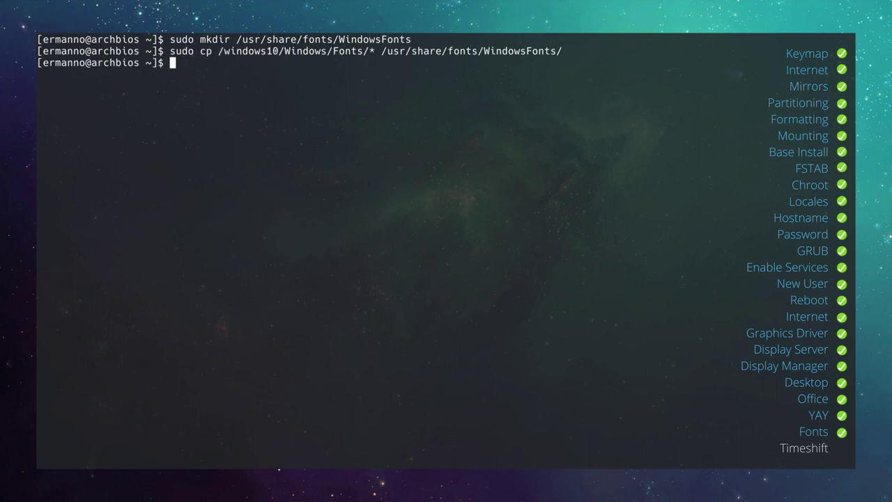
{"action": "type", "text": "sudo chmod 644"}
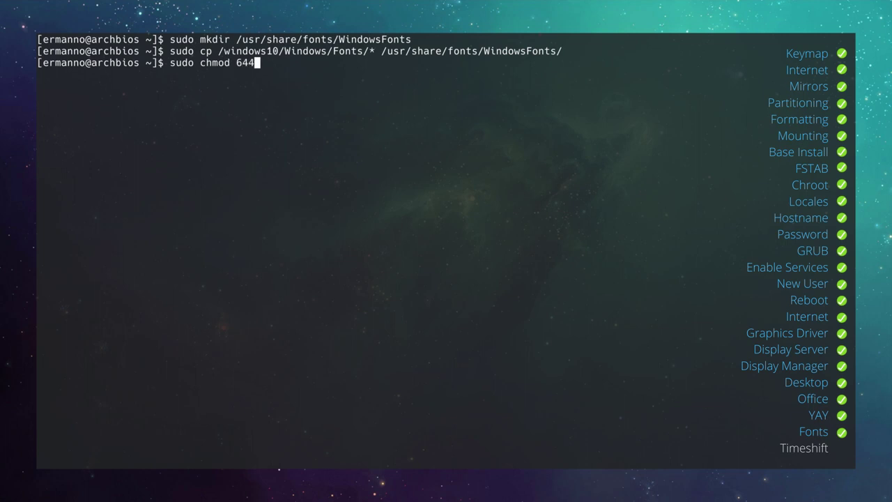
{"action": "type", "text": " /usr/share/fonts/"}
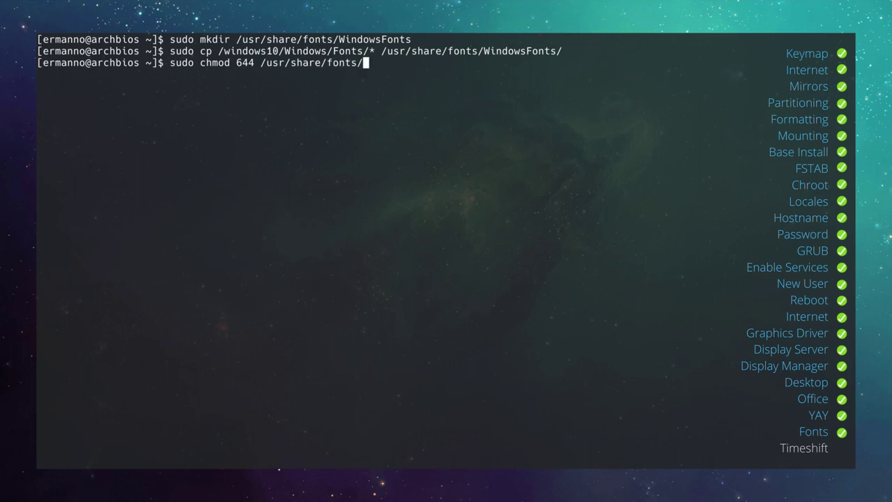
{"action": "type", "text": "W"}
{"action": "key", "text": "Tab"}
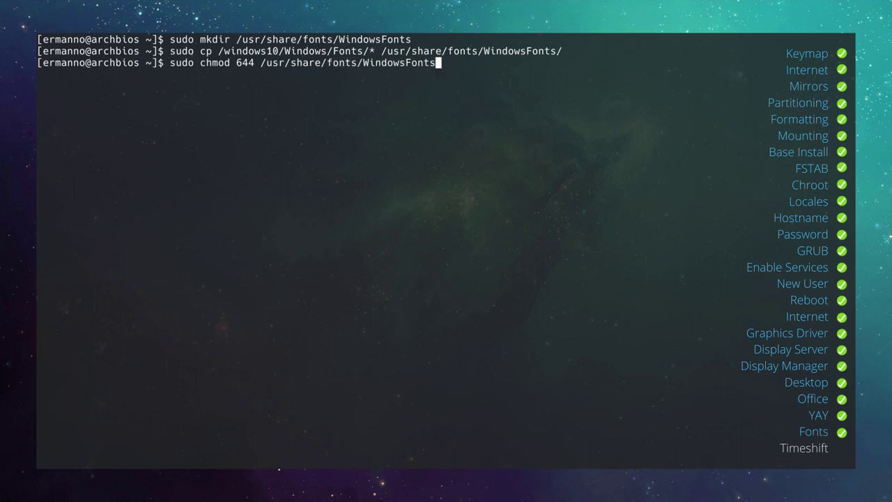
{"action": "type", "text": "*"}
{"action": "key", "text": "Return"}
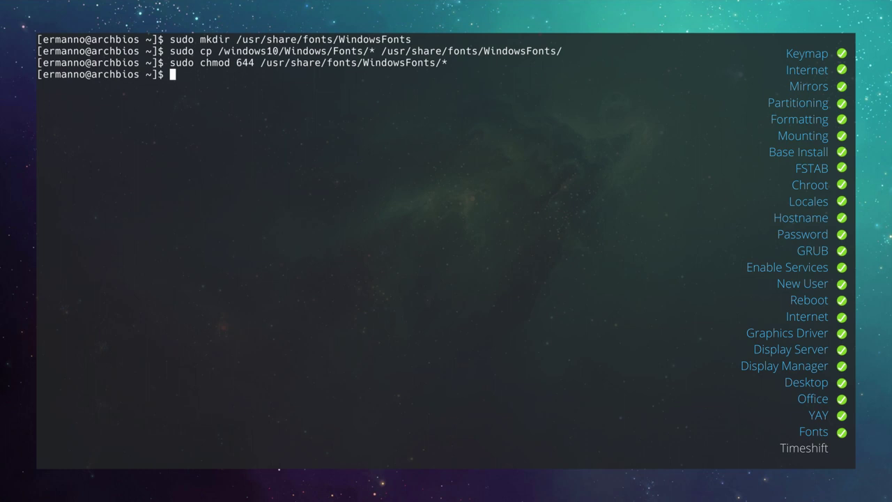
Rebuild the font cache with sudo fc-cache -f and clear the terminal.
{"action": "type", "text": "sudo fc-cache -"}
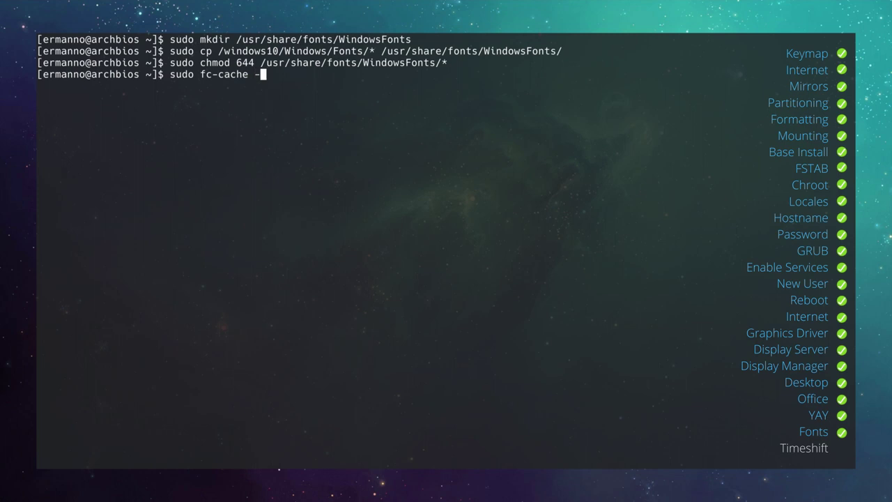
{"action": "type", "text": "f"}
{"action": "key", "text": "Return"}
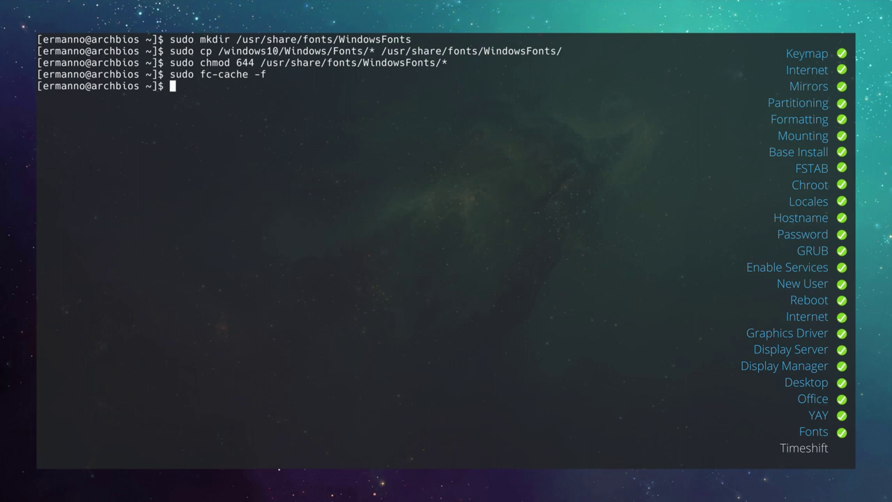
{"action": "key", "text": "ctrl+l"}
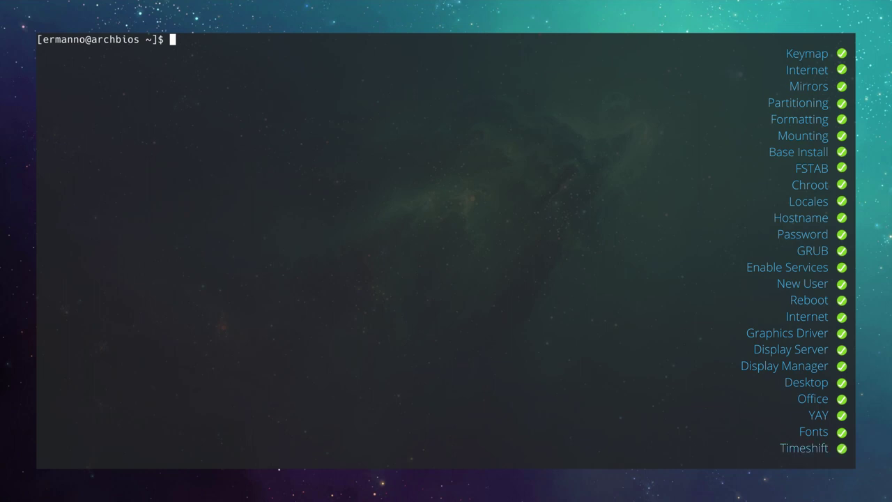
Install timeshift with yay -S, keeping the make dependencies, showing no diffs and accepting the installation, and clear the terminal.
{"action": "type", "text": "yay -S timeshift"}
{"action": "key", "text": "Return"}
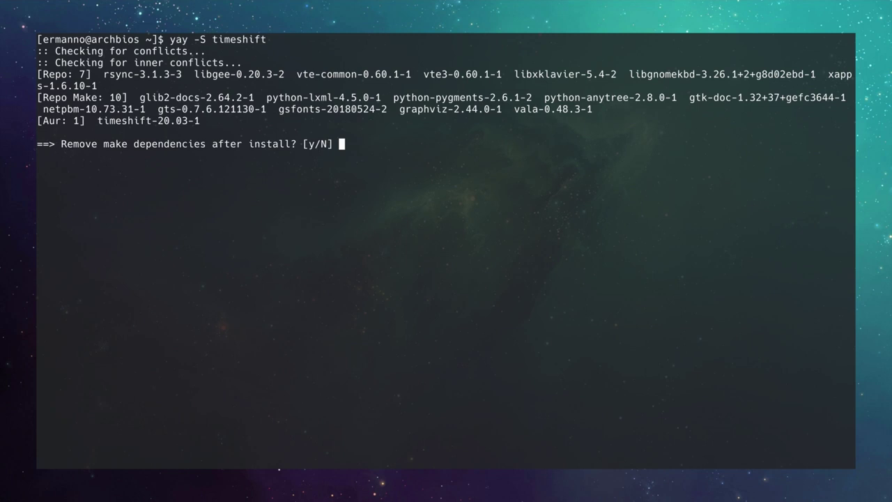
{"action": "key", "text": "Return"}
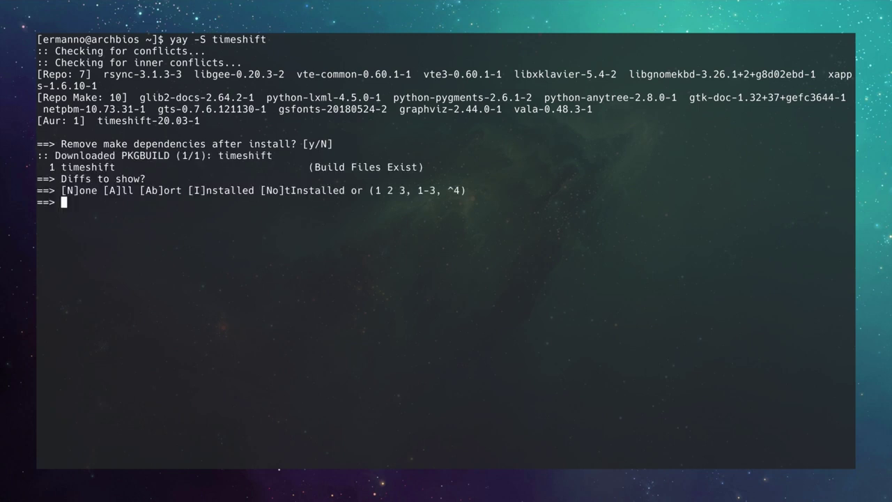
{"action": "type", "text": "N"}
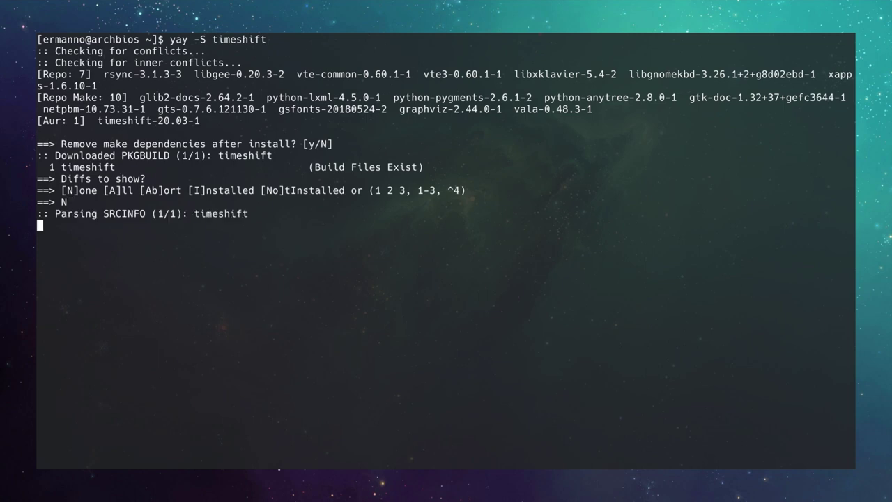
{"action": "key", "text": "Return"}
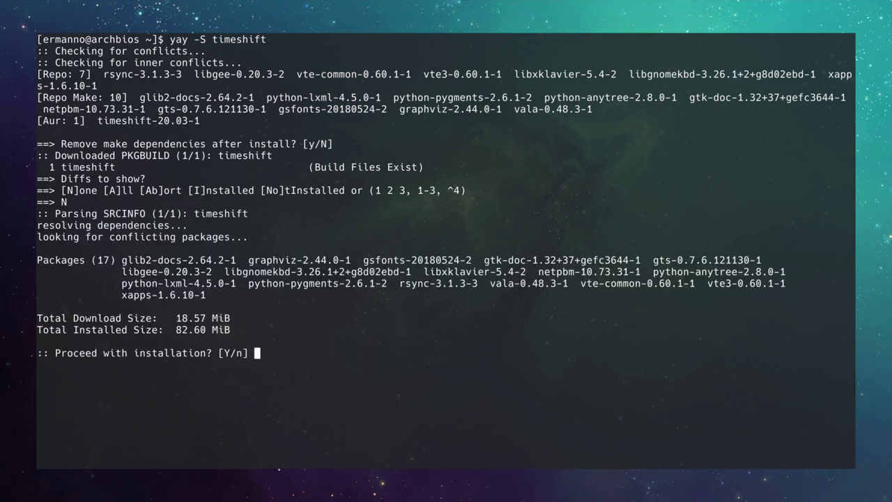
{"action": "key", "text": "Return"}
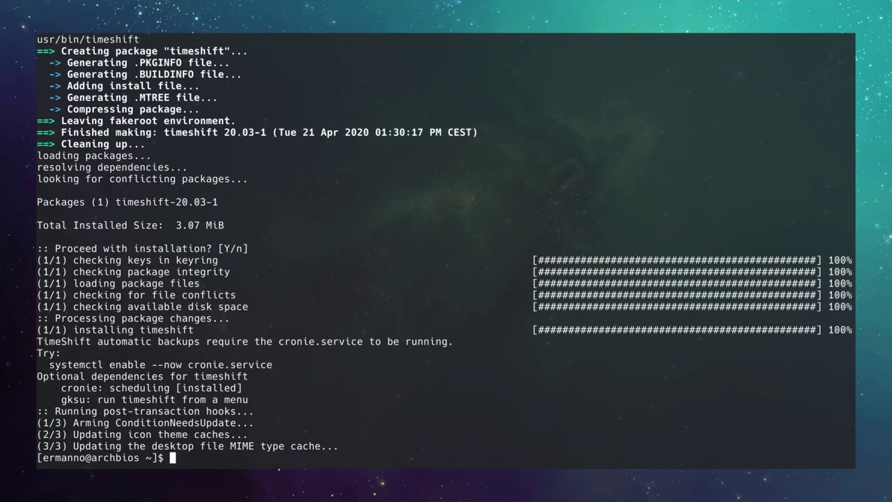
{"action": "key", "text": "ctrl+l"}
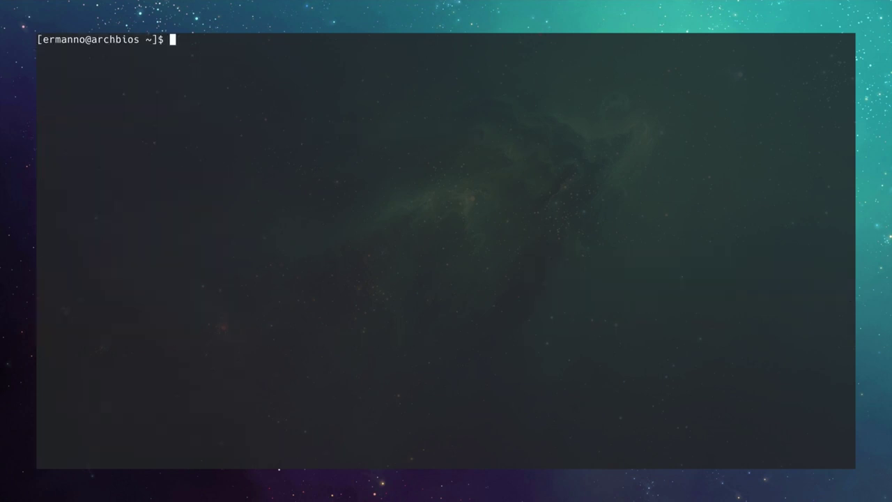
Exit the terminal session, switch to the Windows 10 Clone window in VirtualBox and reboot it into Arch Linux.
{"action": "type", "text": "exit"}
{"action": "key", "text": "Return"}
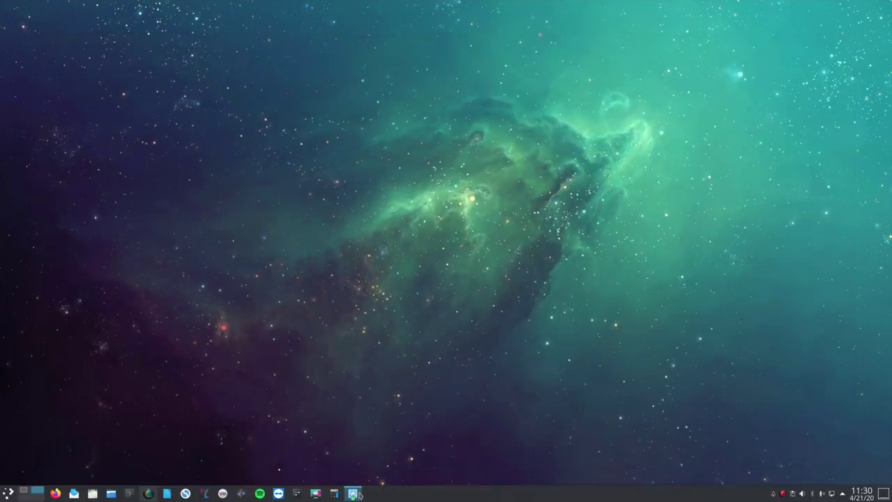
{"action": "left_click", "coordinate": [416, 442]}
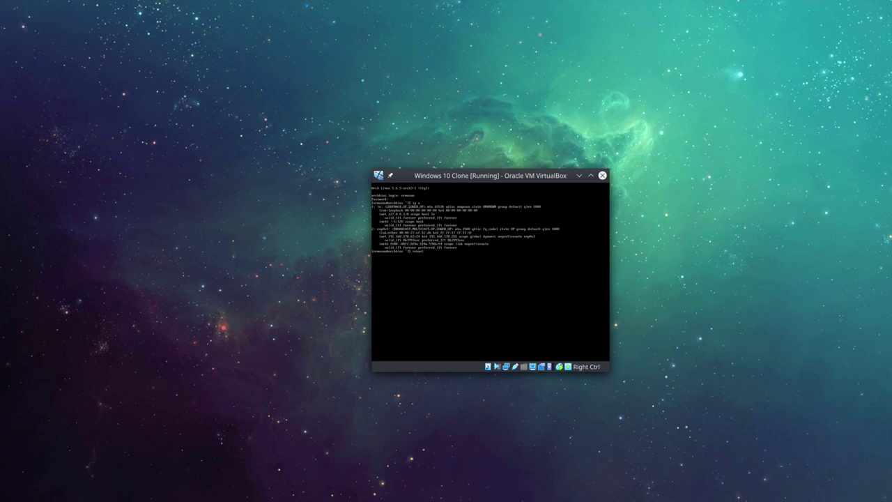
{"action": "key", "text": "Return"}
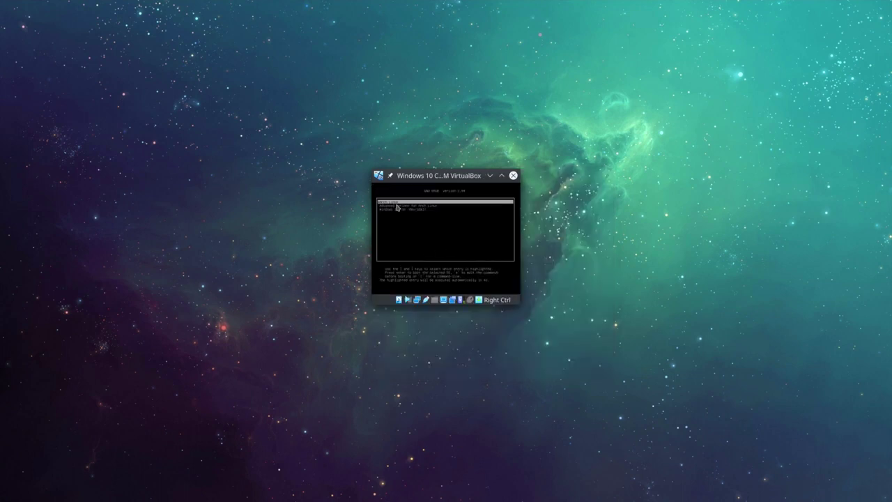
{"action": "key", "text": "Return"}
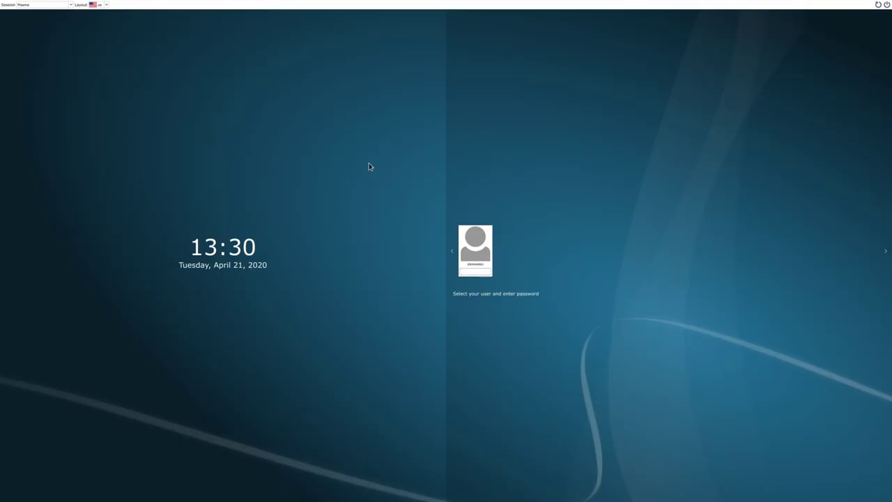
Log in to the Plasma session by entering the account password.
{"action": "type", "text": "******"}
{"action": "key", "text": "Return"}
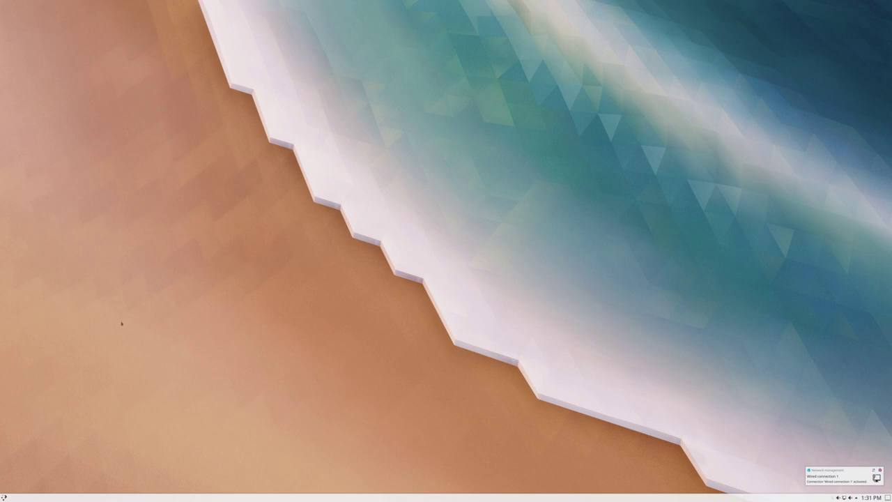
Set the global scale in the System Settings display configuration to 200%, apply it and close the settings.
{"action": "left_click", "coordinate": [4, 498]}
{"action": "left_click", "coordinate": [32, 395]}
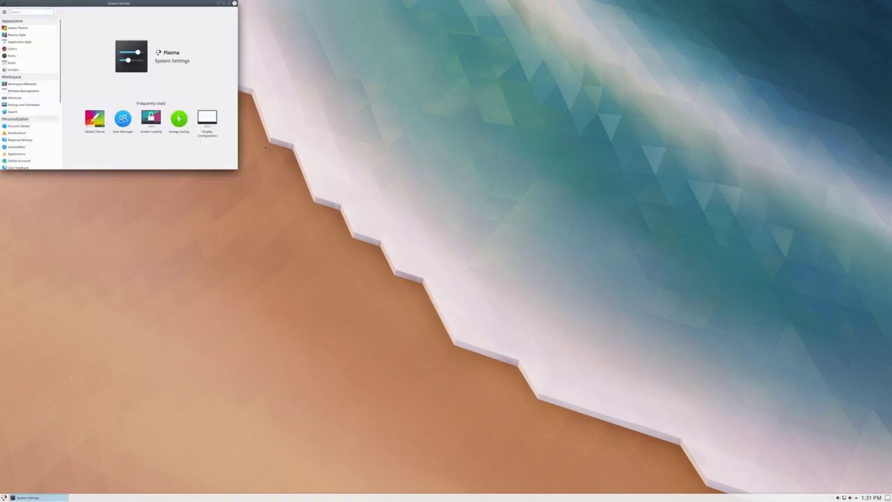
{"action": "left_click", "coordinate": [207, 131]}
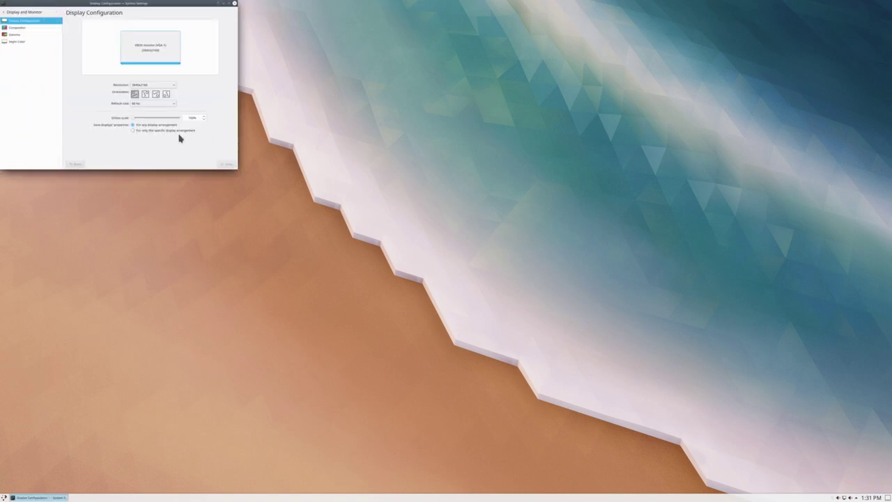
{"action": "left_click", "coordinate": [155, 118]}
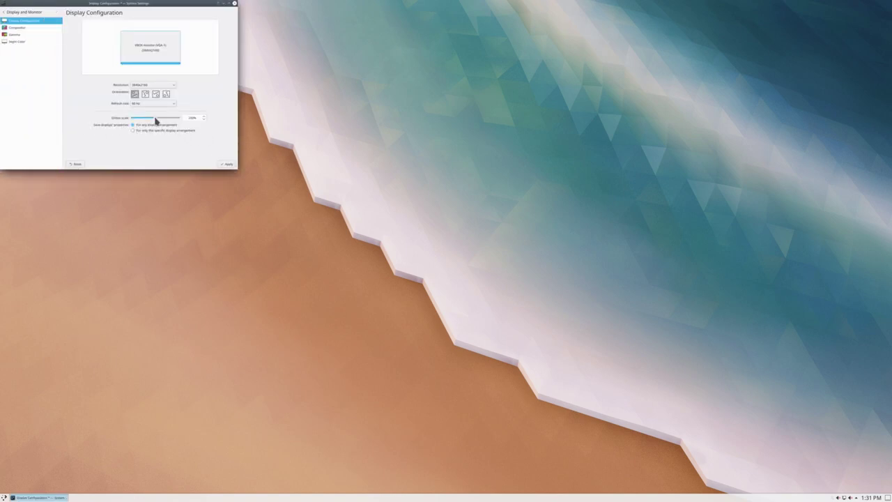
{"action": "left_click", "coordinate": [229, 164]}
{"action": "left_click", "coordinate": [235, 3]}
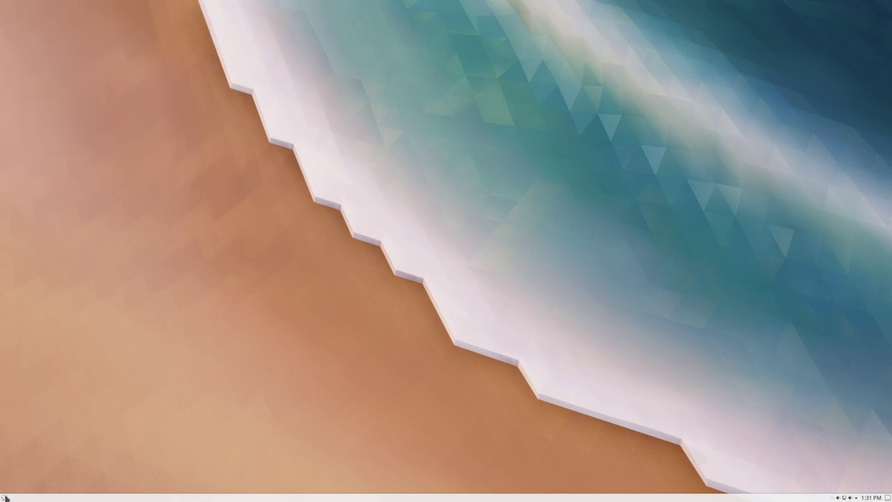
Log out of the Plasma session and log back in with the account password.
{"action": "left_click", "coordinate": [4, 497]}
{"action": "left_click", "coordinate": [93, 478]}
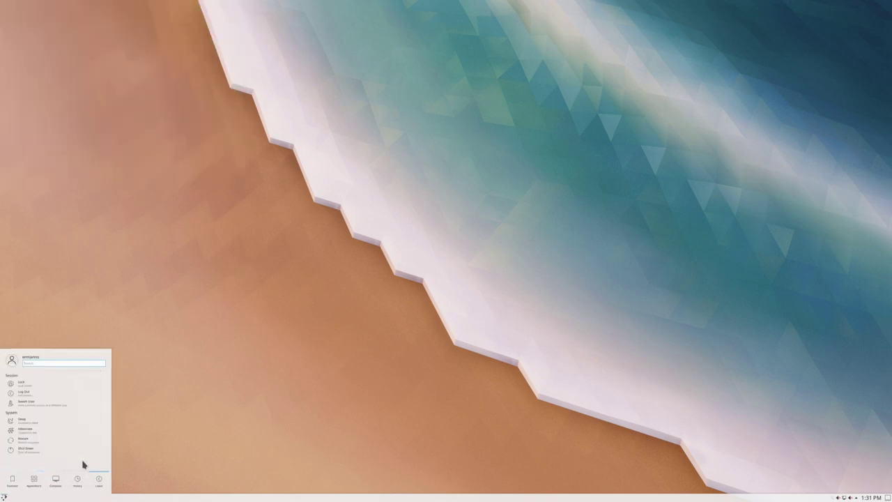
{"action": "left_click", "coordinate": [56, 397]}
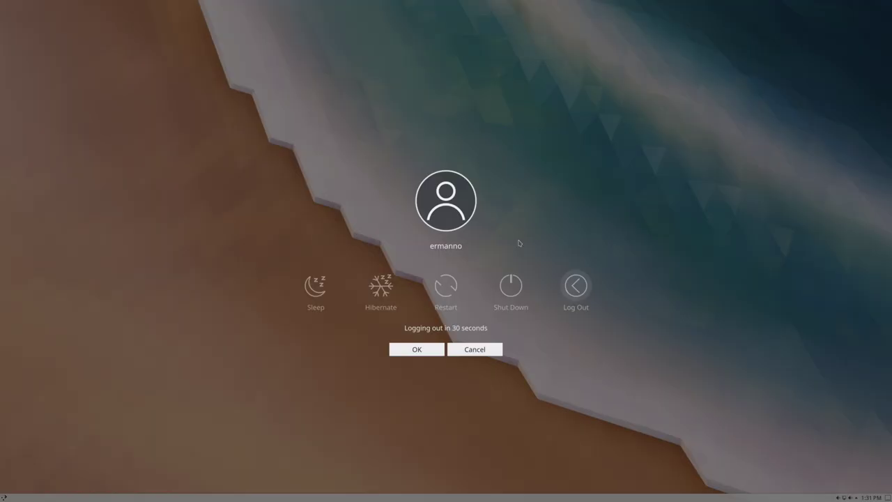
{"action": "left_click", "coordinate": [576, 283]}
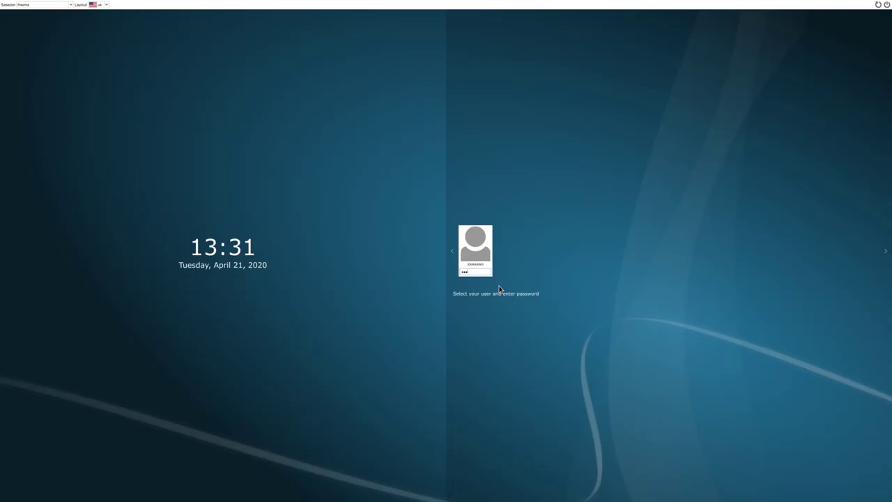
{"action": "key", "text": "Return"}
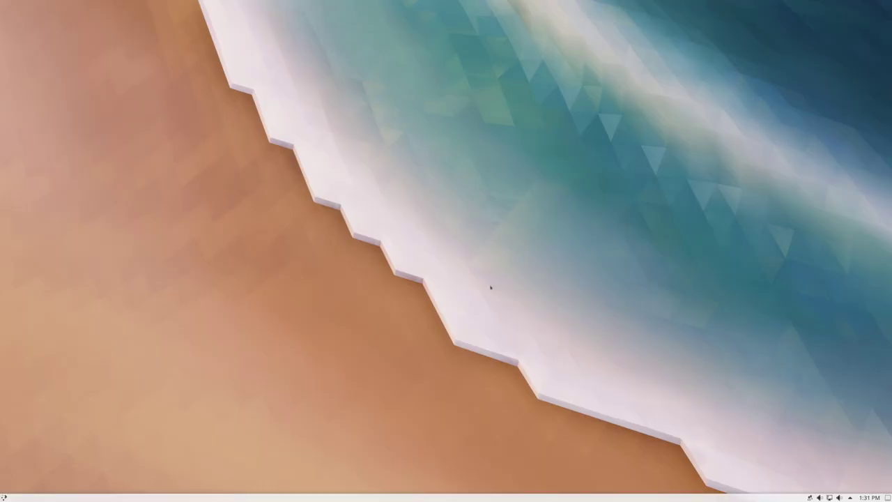
Increase the height of the desktop's taskbar panel and leave panel editing.
{"action": "right_click", "coordinate": [363, 495]}
{"action": "left_click", "coordinate": [375, 492]}
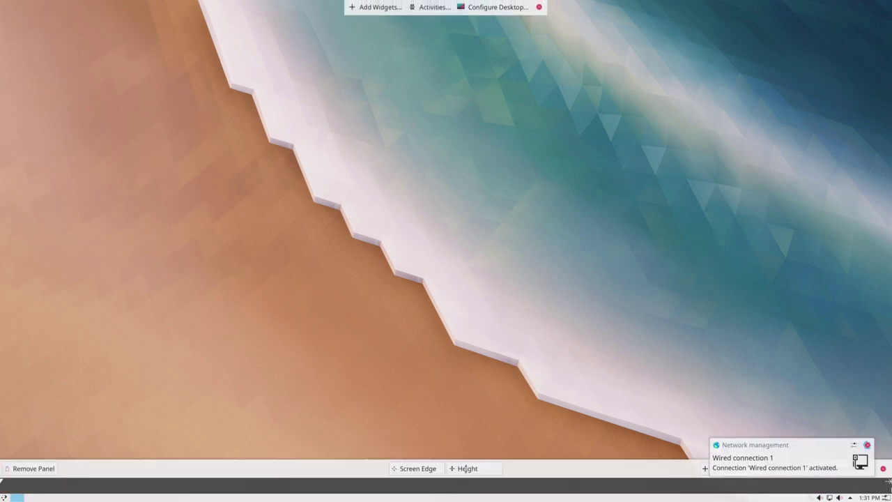
{"action": "left_click_drag", "start_coordinate": [466, 459], "coordinate": [457, 425]}
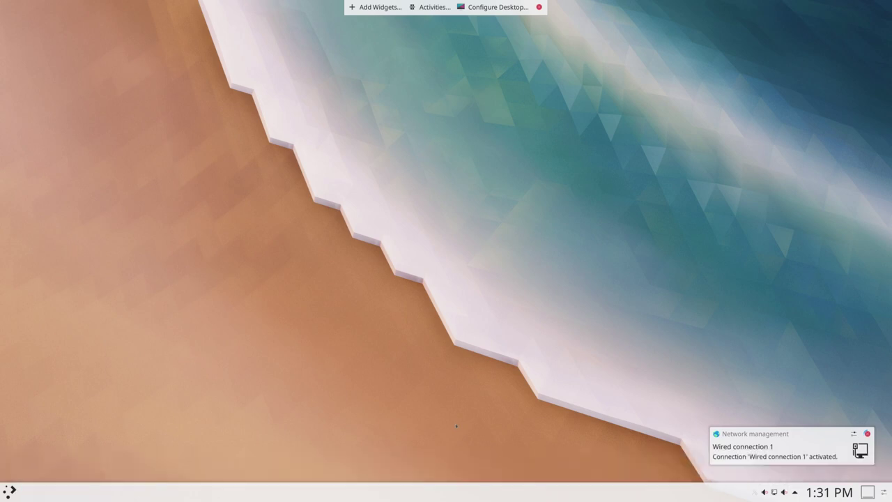
{"action": "left_click", "coordinate": [539, 7]}
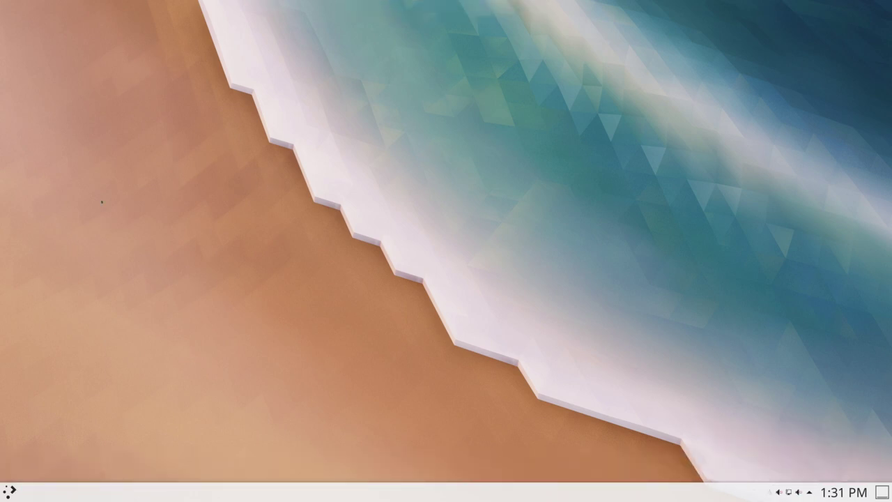
Review the Printers and Bluetooth pages in System Settings and close the settings.
{"action": "left_click", "coordinate": [9, 490]}
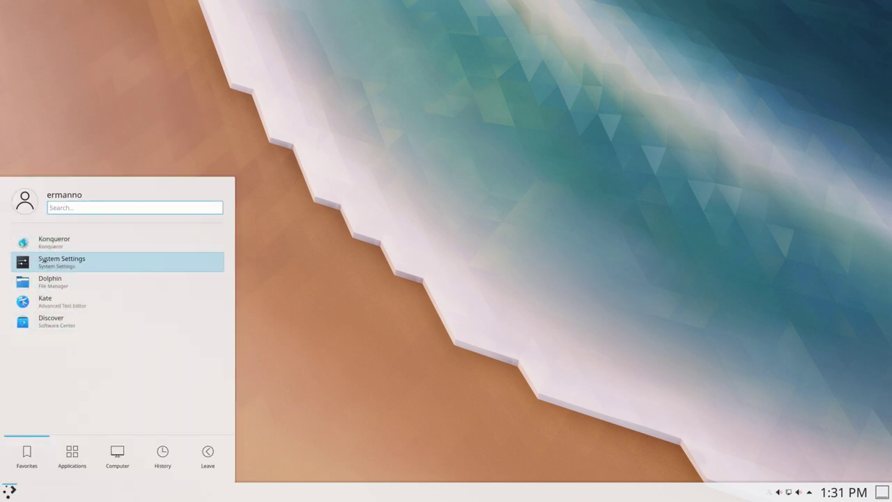
{"action": "left_click", "coordinate": [44, 260]}
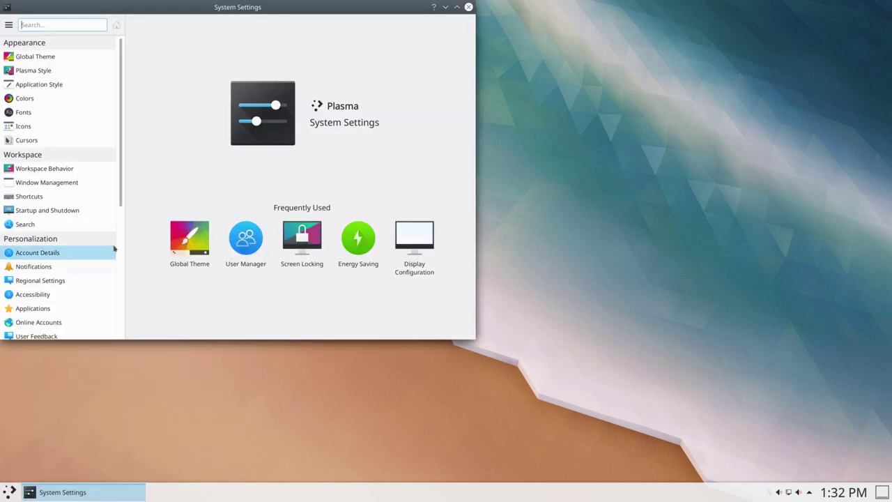
{"action": "scroll", "coordinate": [56, 251], "scroll_direction": "down", "scroll_amount": 5}
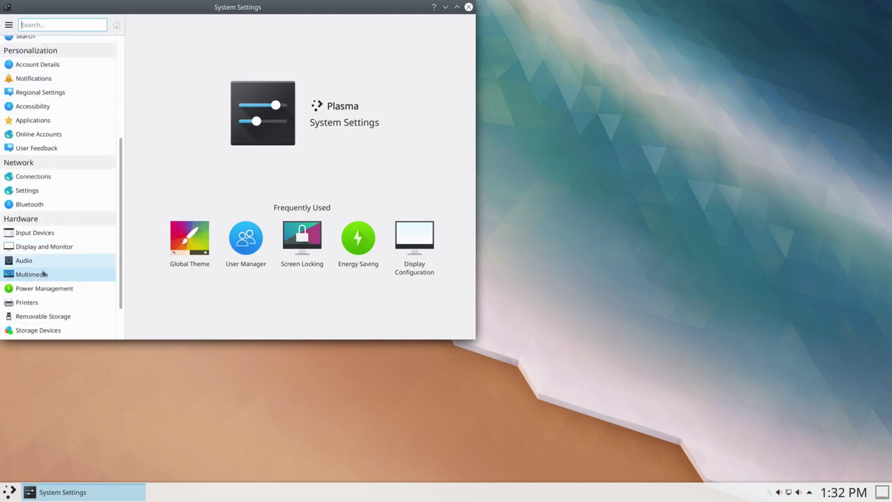
{"action": "left_click", "coordinate": [44, 302]}
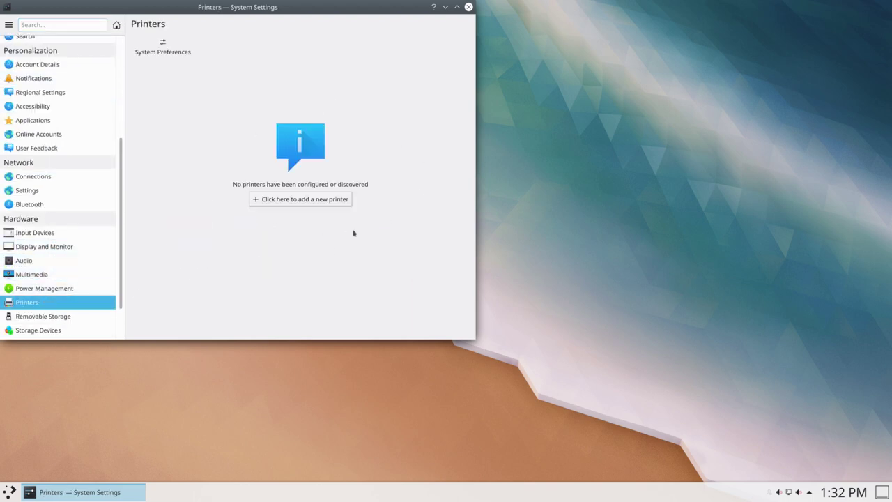
{"action": "left_click", "coordinate": [39, 205]}
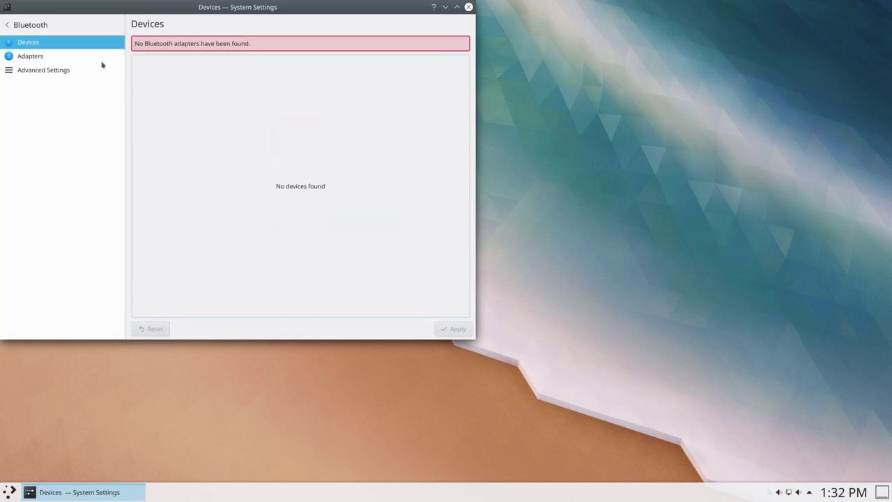
{"action": "left_click", "coordinate": [28, 25]}
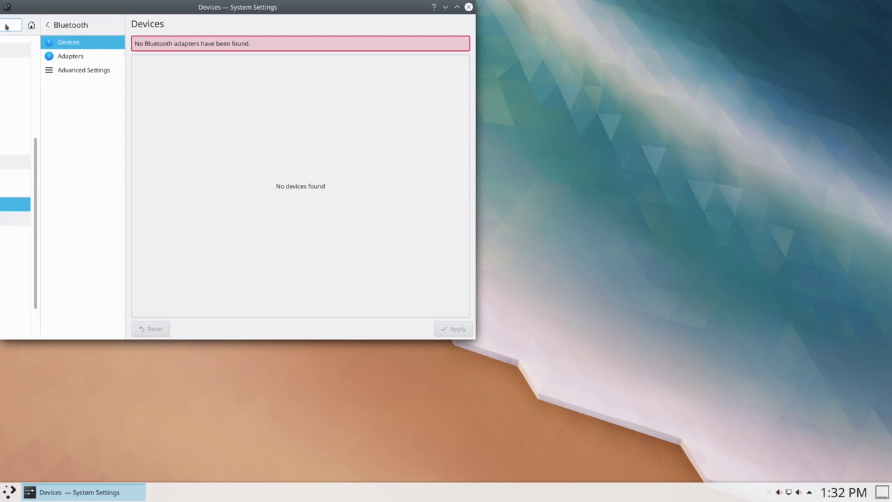
{"action": "left_click", "coordinate": [468, 7]}
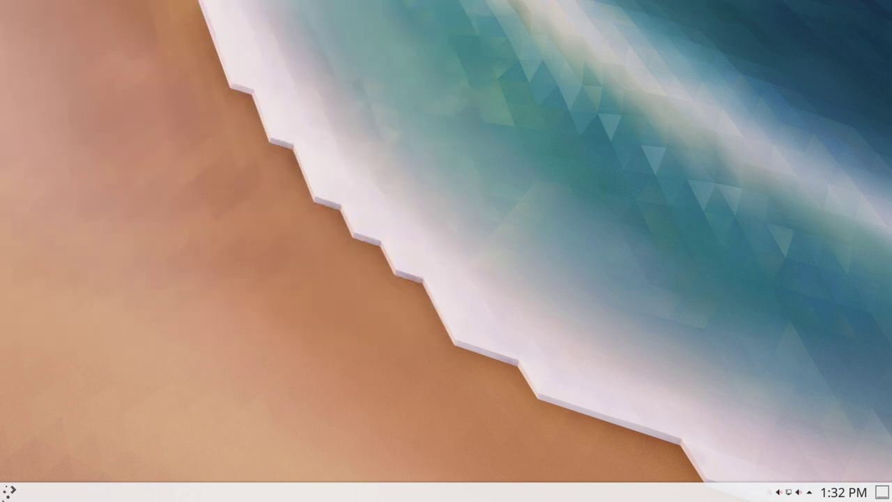
Launch LibreOffice Writer, dismiss the Tip of the Day and check the list of available fonts.
{"action": "left_click", "coordinate": [9, 492]}
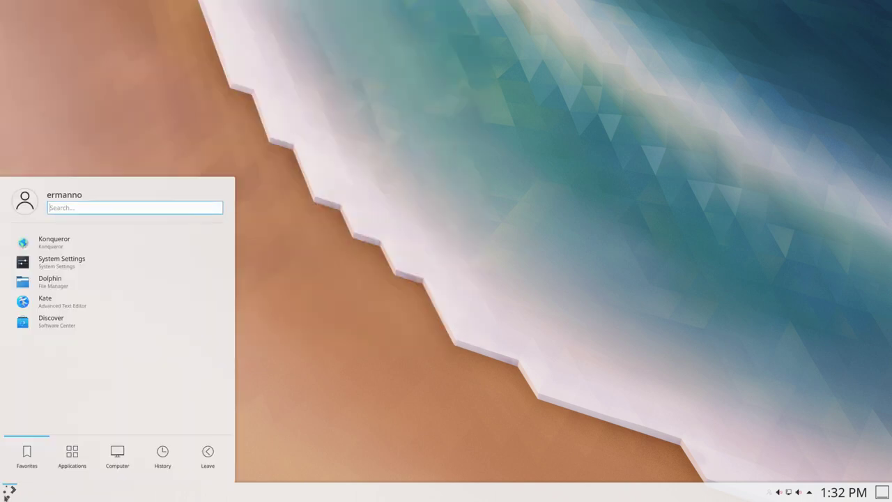
{"action": "type", "text": "libre"}
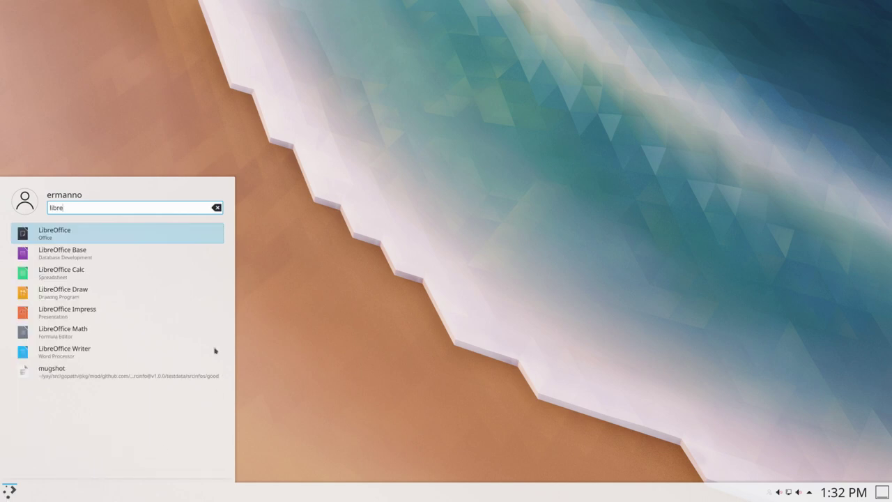
{"action": "left_click", "coordinate": [68, 354]}
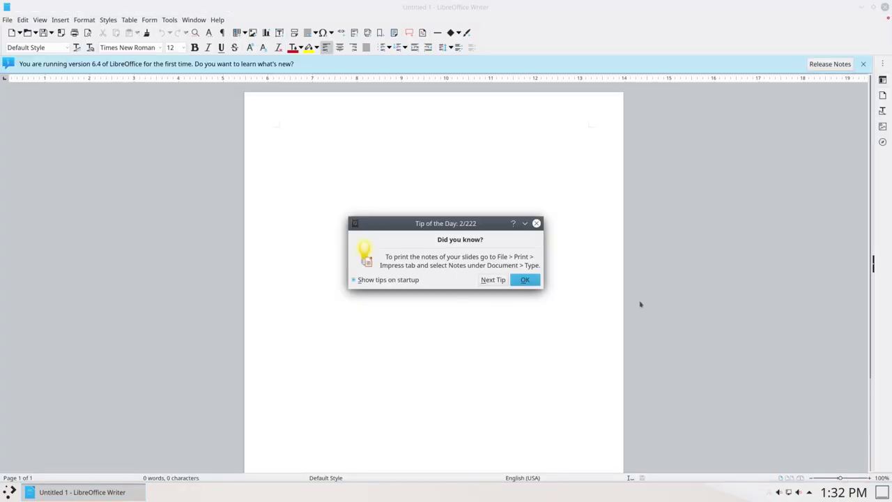
{"action": "left_click", "coordinate": [523, 280]}
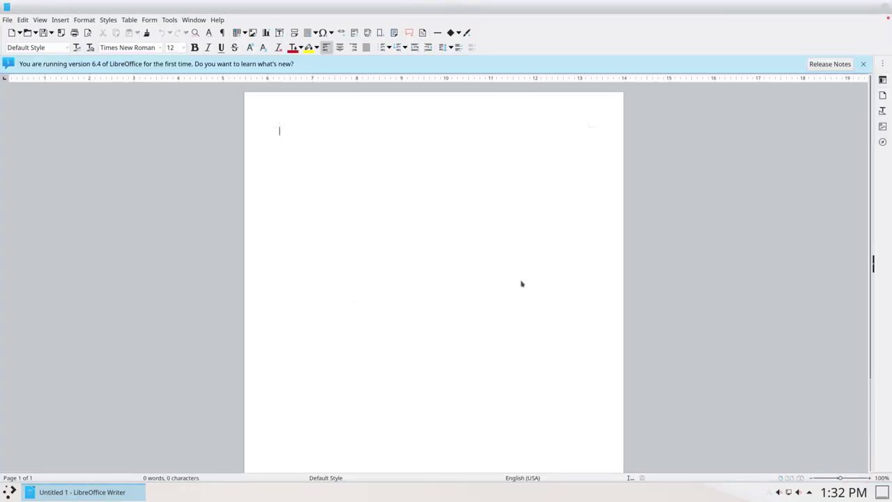
{"action": "left_click", "coordinate": [161, 48]}
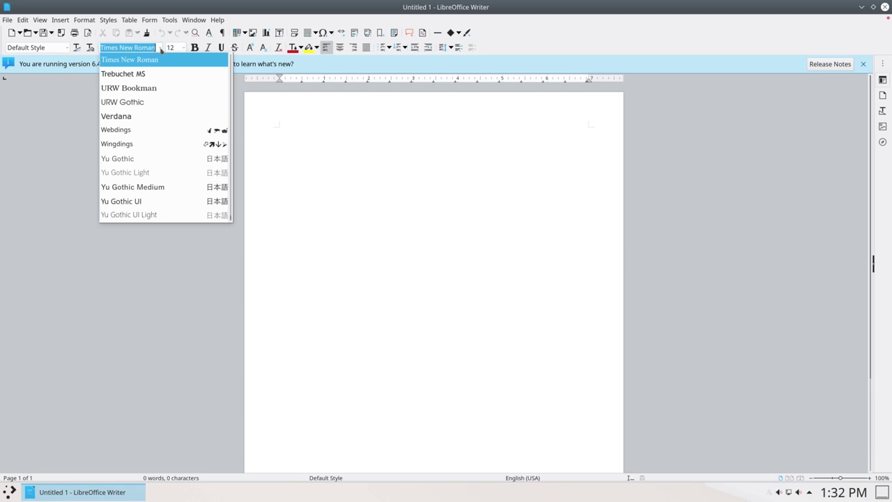
{"action": "left_click", "coordinate": [161, 48]}
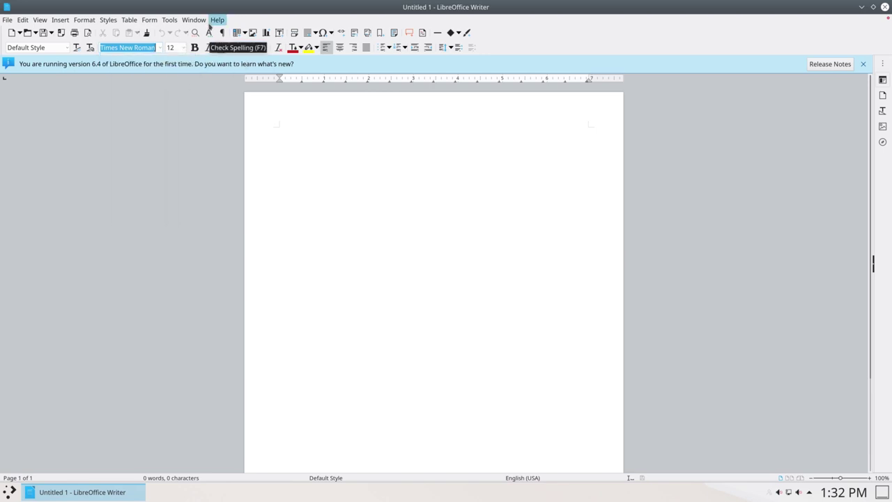
Check the version information in the About LibreOffice dialog and close Writer.
{"action": "left_click", "coordinate": [217, 19]}
{"action": "left_click", "coordinate": [223, 137]}
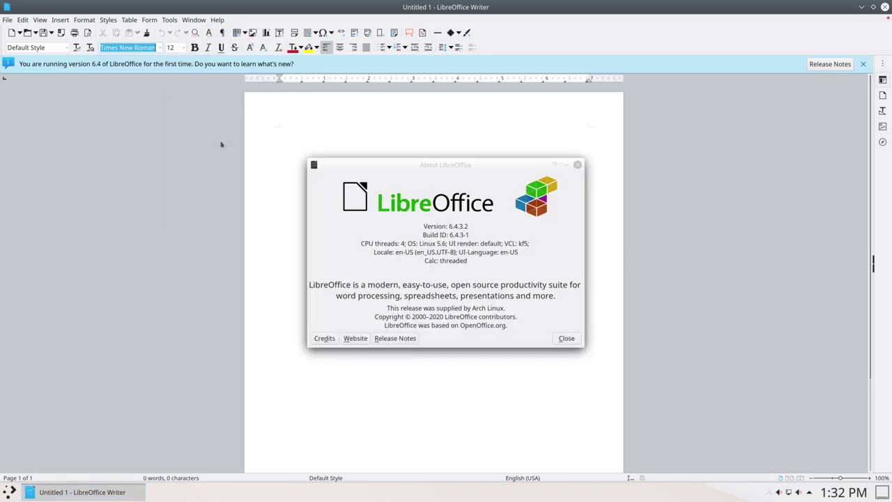
{"action": "left_click_drag", "start_coordinate": [448, 225], "coordinate": [467, 262]}
{"action": "left_click", "coordinate": [475, 227]}
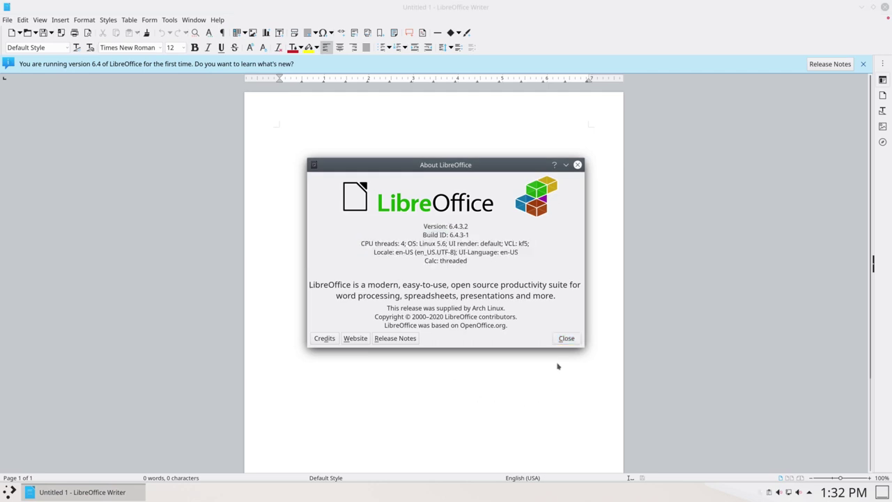
{"action": "left_click", "coordinate": [571, 341]}
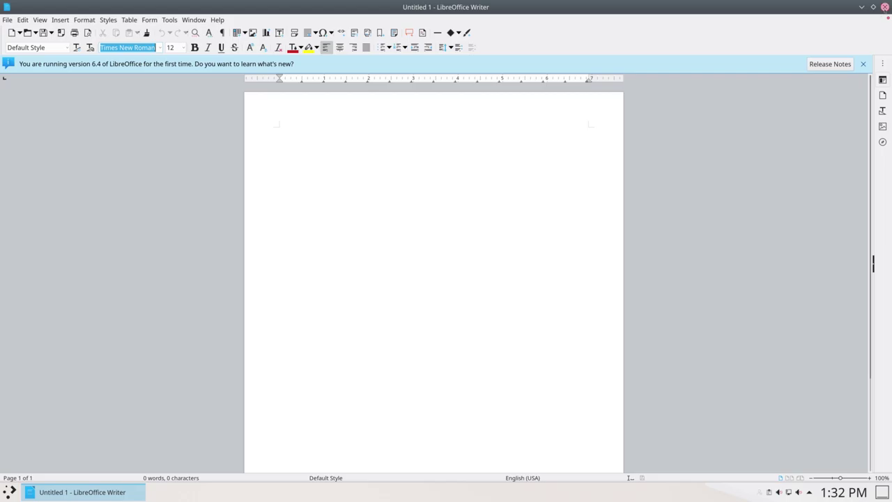
{"action": "left_click", "coordinate": [884, 7]}
Launch Timeshift, authenticate with the account password, finish its Setup Wizard with the RSYNC snapshot type and close it.
{"action": "key", "text": "super"}
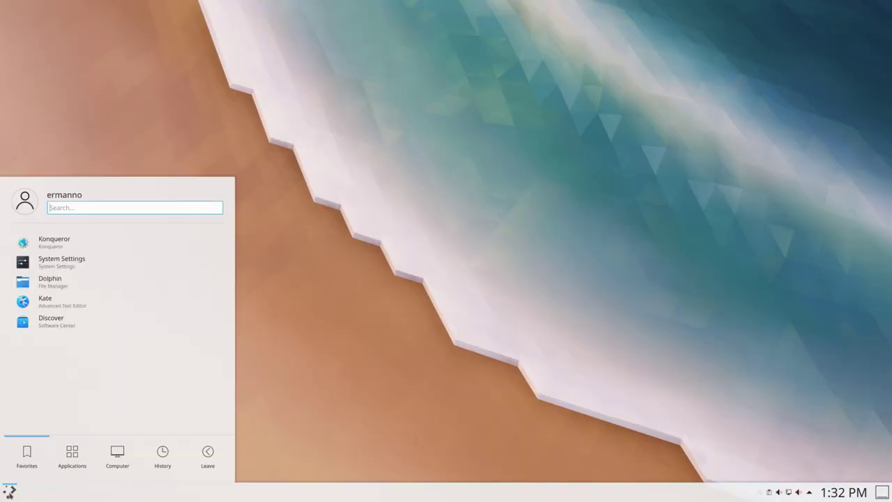
{"action": "type", "text": "time"}
{"action": "key", "text": "Return"}
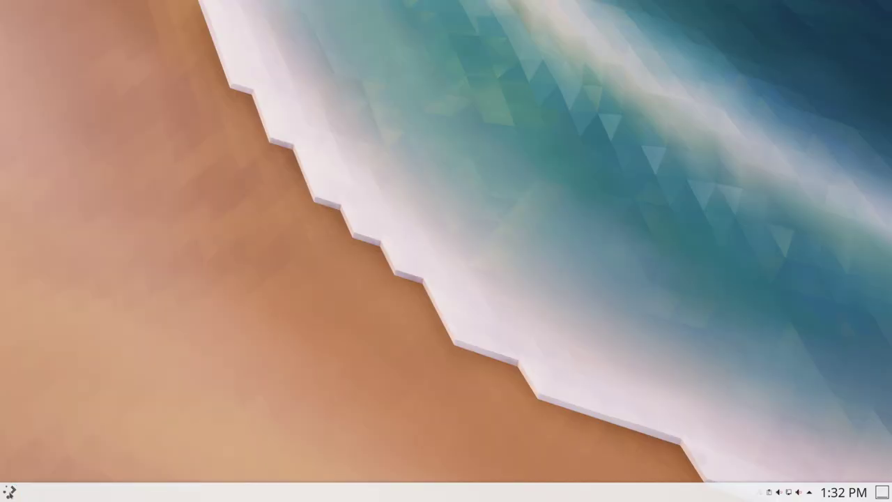
{"action": "type", "text": "**********"}
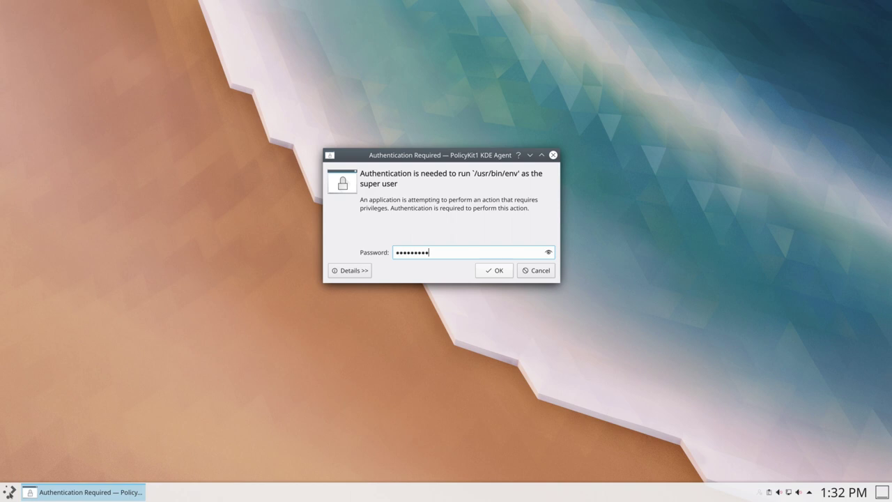
{"action": "key", "text": "Return"}
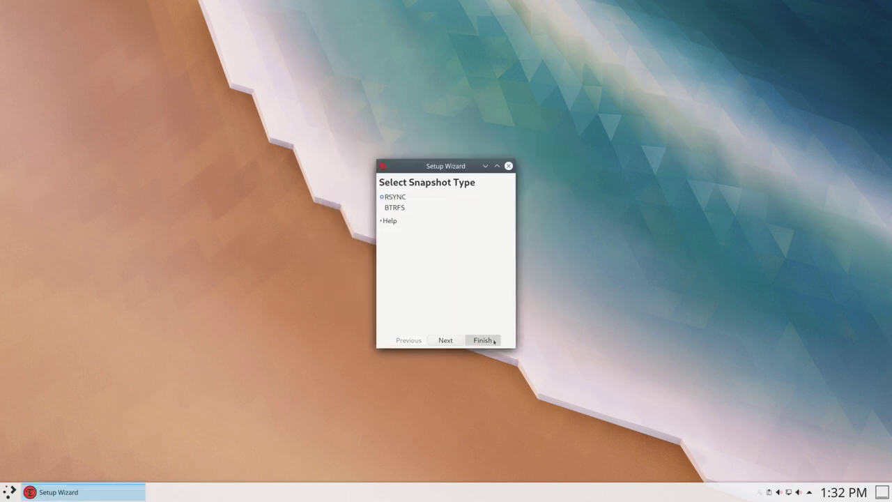
{"action": "left_click", "coordinate": [493, 341]}
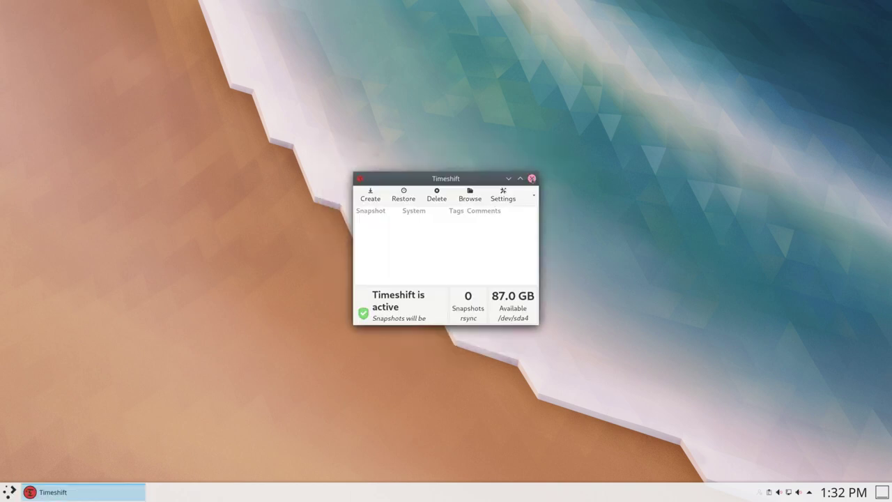
{"action": "left_click", "coordinate": [531, 181]}
Open the Dolphin file manager at the Home folder and maximize its window.
{"action": "left_click", "coordinate": [8, 490]}
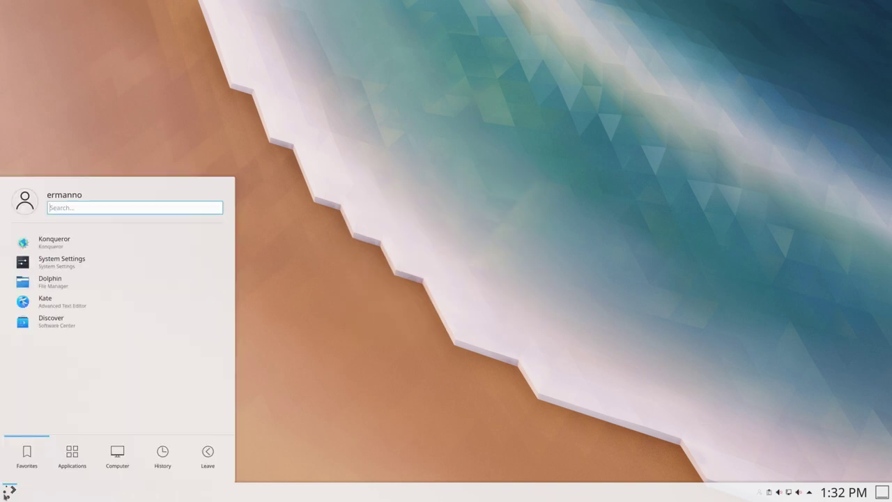
{"action": "left_click_drag", "start_coordinate": [68, 281], "coordinate": [64, 287]}
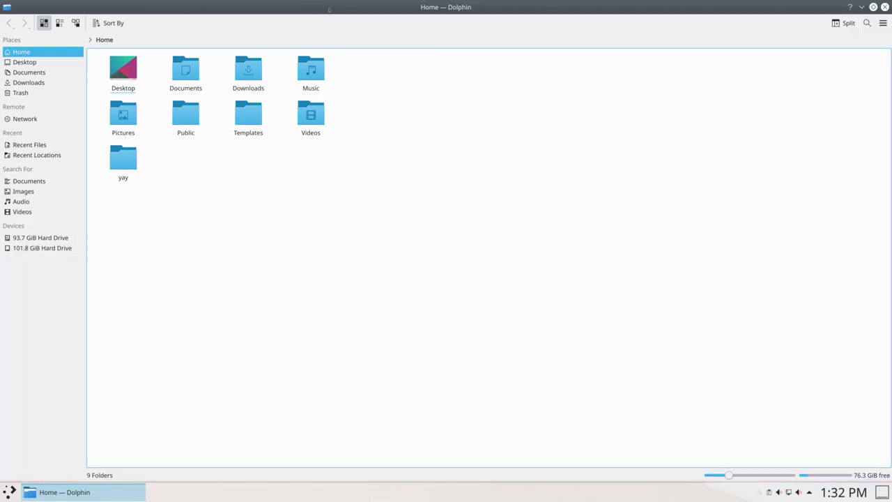
{"action": "left_click", "coordinate": [330, 7]}
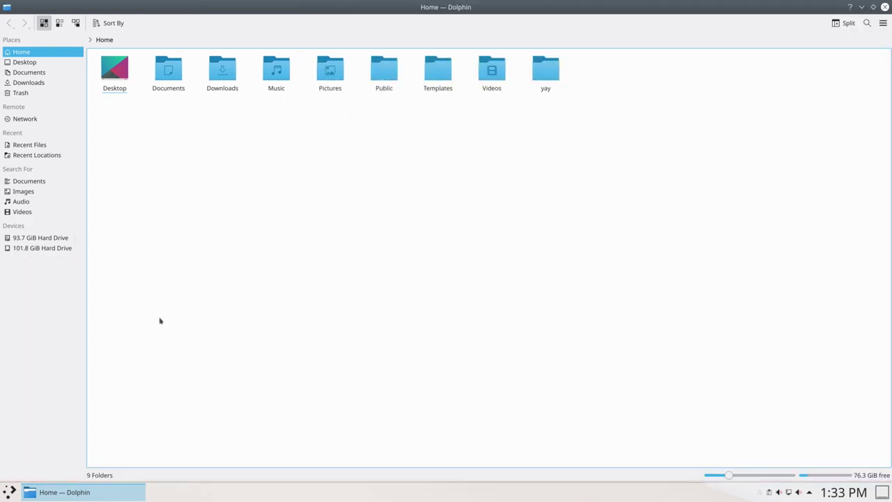
View the 93.7 GiB Linux drive's root, and browse the 101.8 GiB Windows drive to the personal folder under Users.
{"action": "left_click", "coordinate": [41, 239]}
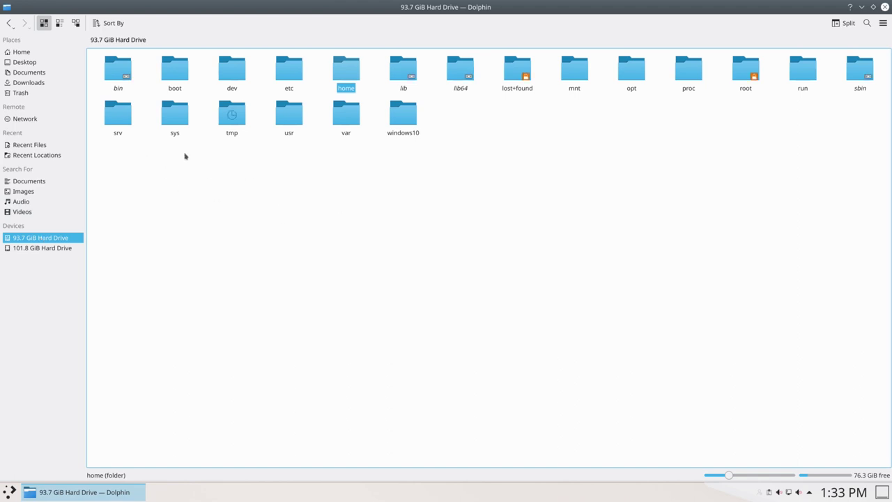
{"action": "left_click", "coordinate": [21, 249]}
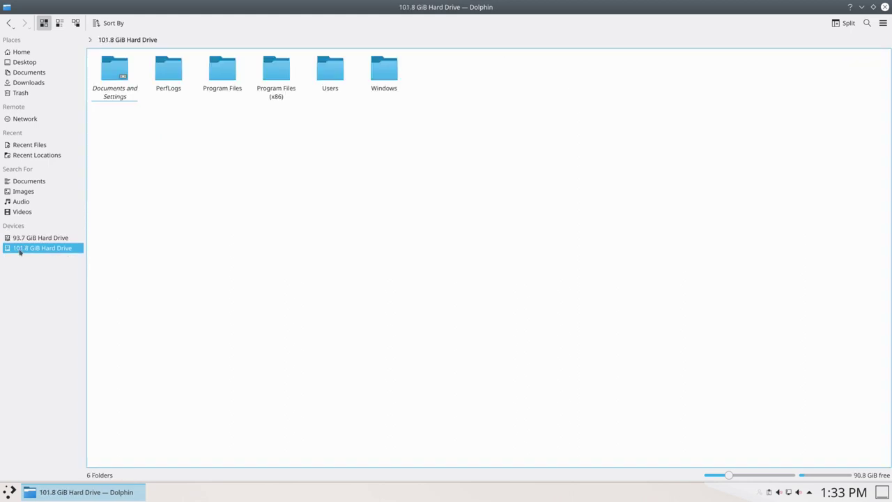
{"action": "left_click", "coordinate": [341, 70]}
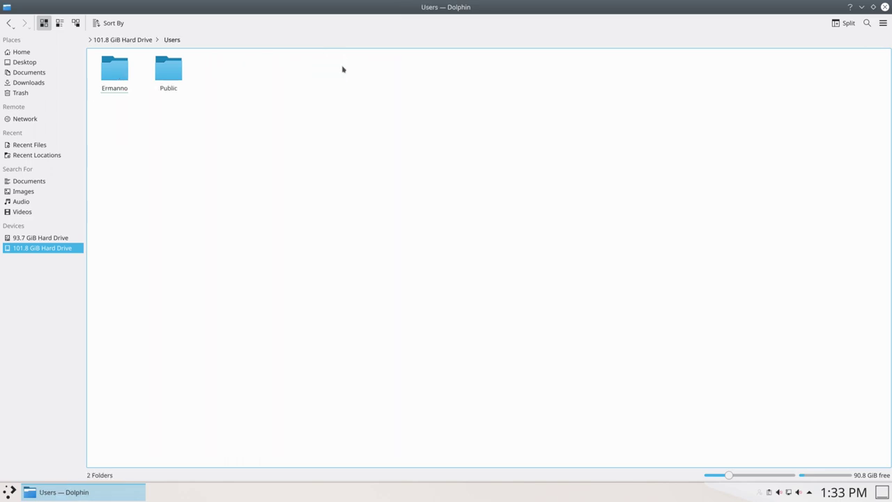
{"action": "left_click", "coordinate": [124, 74]}
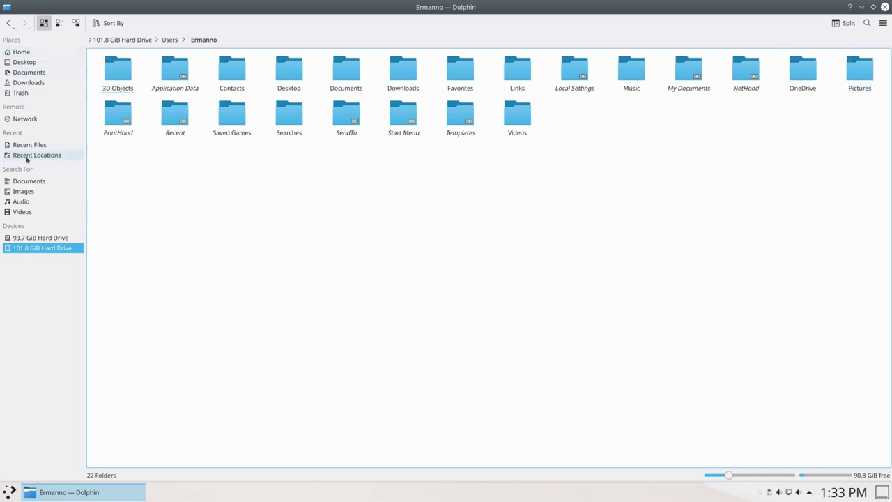
Add the Windows user's Pictures folder to Places, open it from there and close the file manager.
{"action": "right_click", "coordinate": [859, 70]}
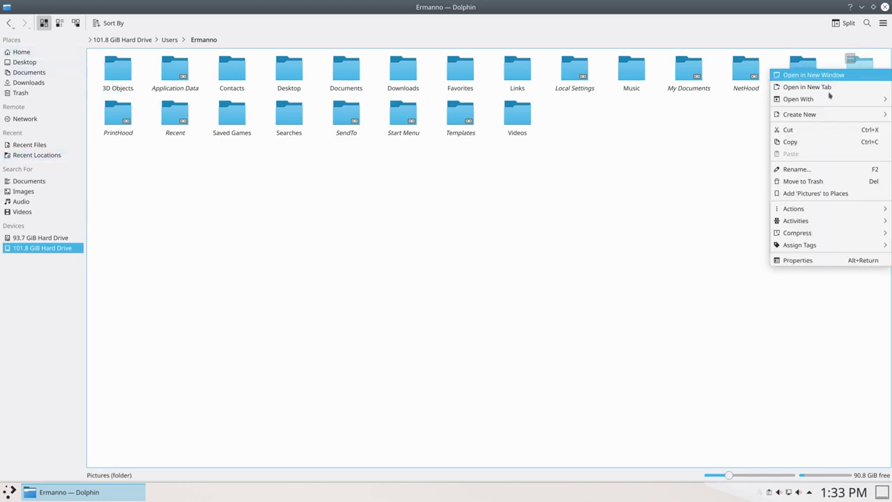
{"action": "left_click", "coordinate": [791, 193]}
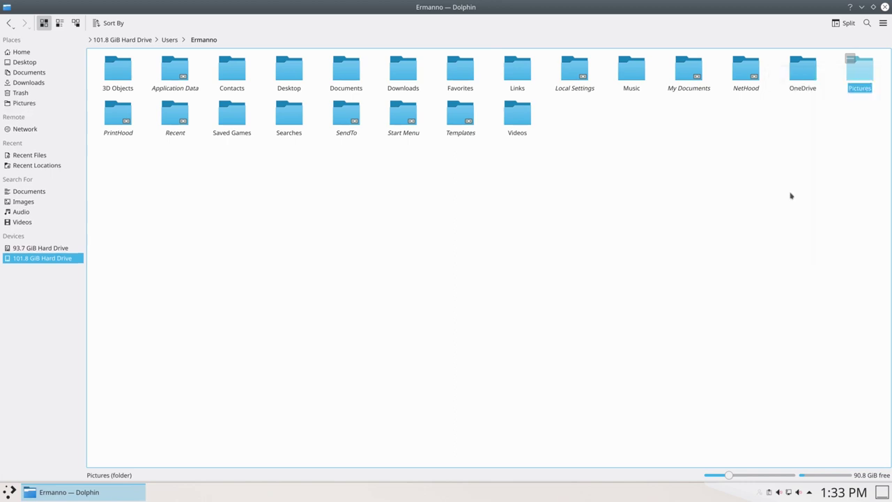
{"action": "left_click", "coordinate": [23, 104]}
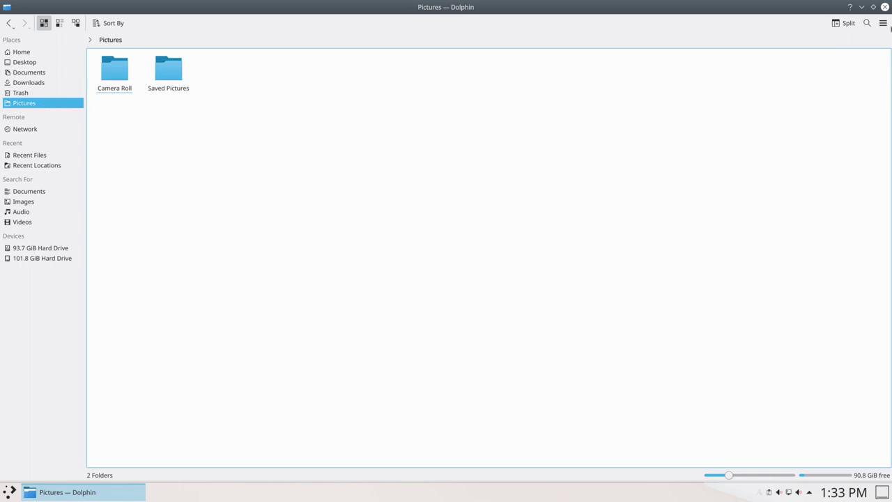
{"action": "left_click", "coordinate": [885, 7]}
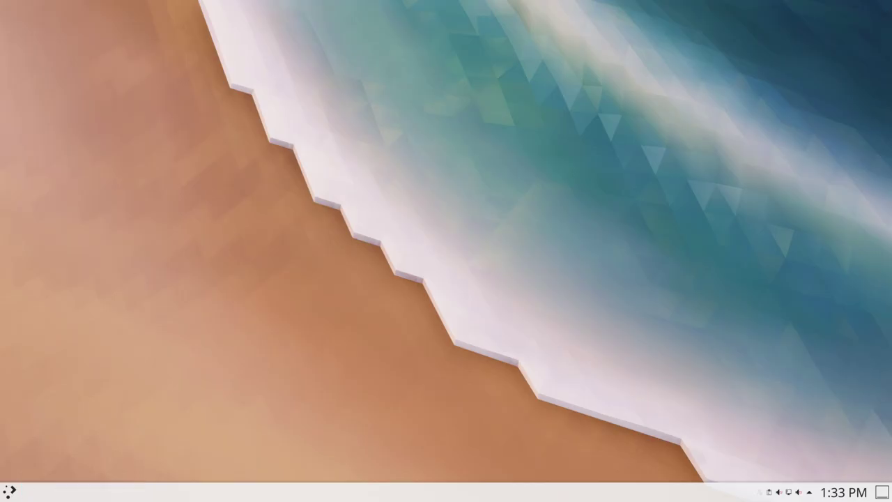
Restart the computer and boot the Windows 10 entry from the GRUB menu.
{"action": "key", "text": "super"}
{"action": "mouse_move", "coordinate": [191, 456]}
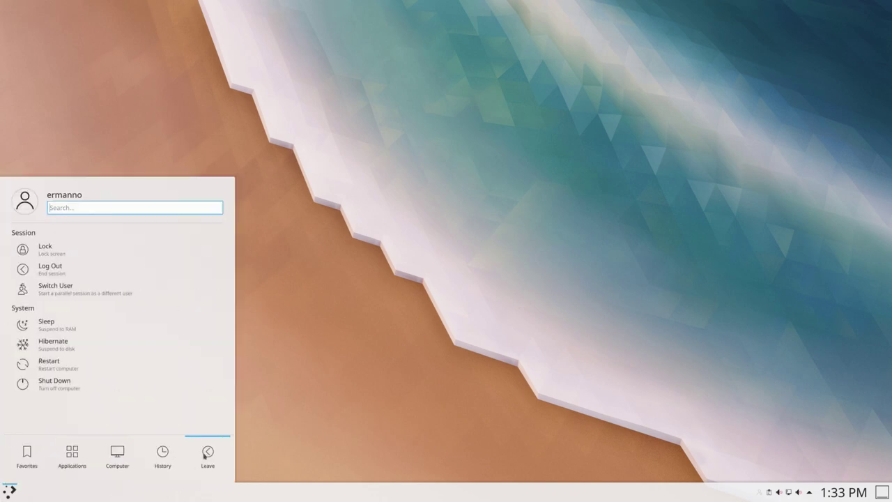
{"action": "left_click", "coordinate": [247, 331]}
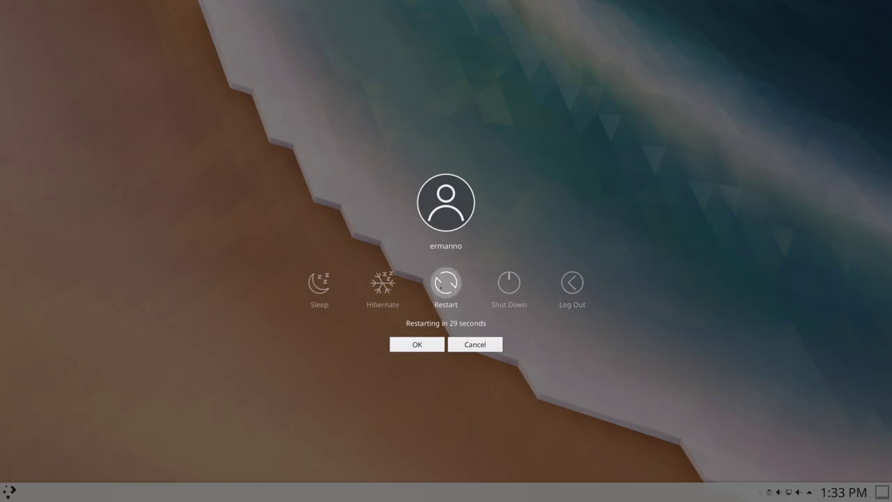
{"action": "left_click", "coordinate": [441, 286]}
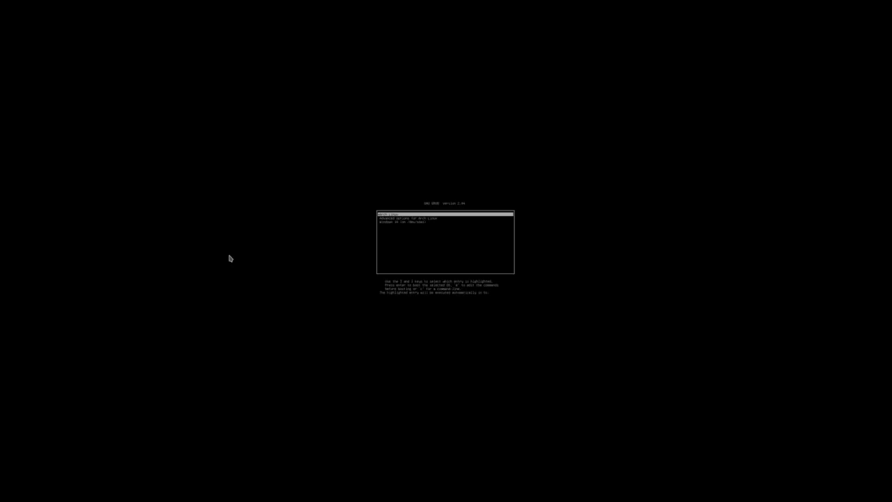
{"action": "key", "text": "Down"}
{"action": "key", "text": "Down"}
{"action": "key", "text": "Return"}
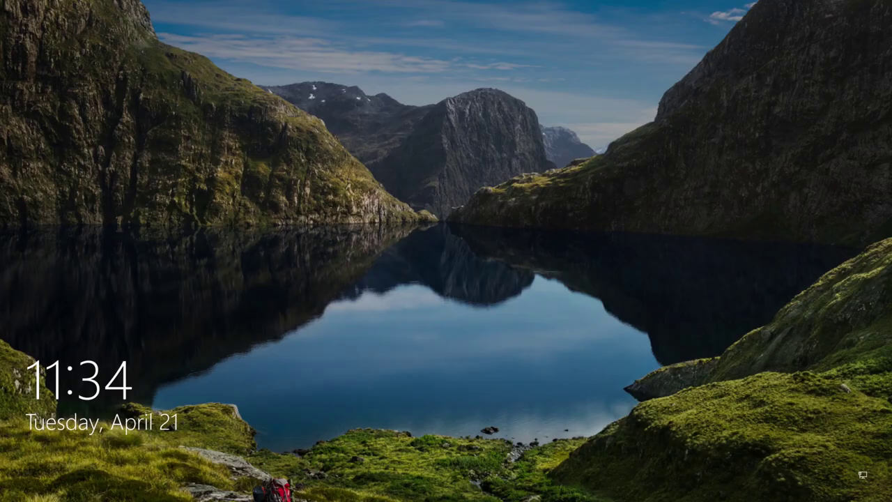
Dismiss the Windows lock screen and sign in with the account password.
{"action": "key", "text": "space"}
{"action": "type", "text": "p****"}
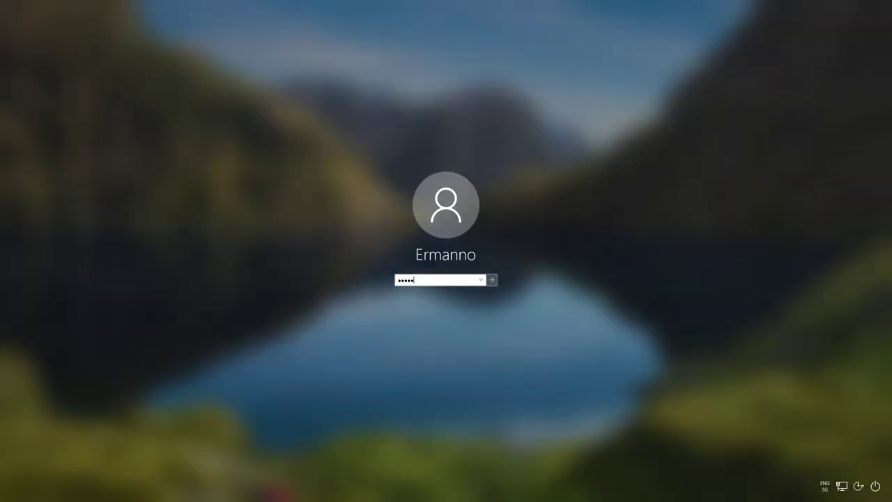
{"action": "key", "text": "Return"}
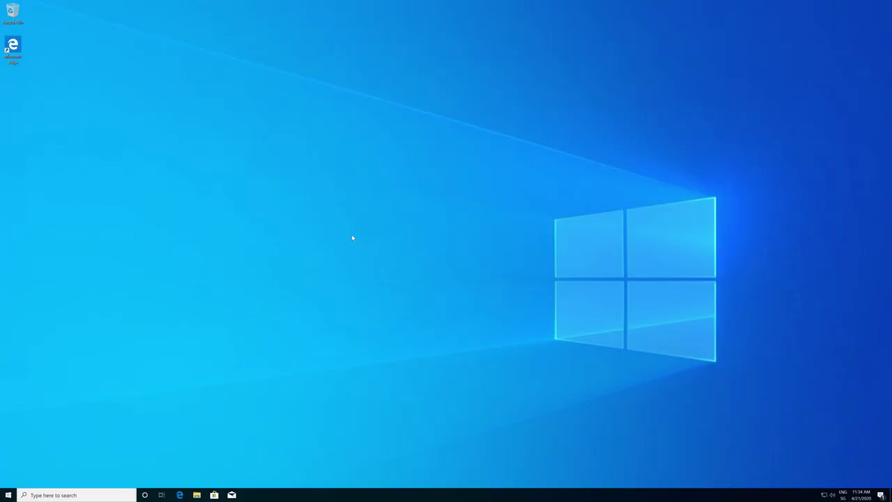
Open Disk Management, inspect the two Linux partitions on Disk 0 and close it.
{"action": "right_click", "coordinate": [8, 493]}
{"action": "left_click", "coordinate": [86, 370]}
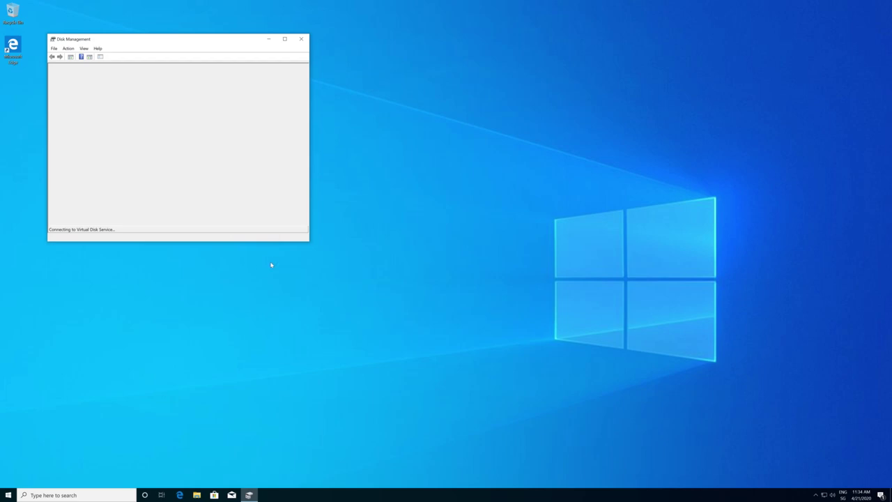
{"action": "left_click", "coordinate": [268, 177]}
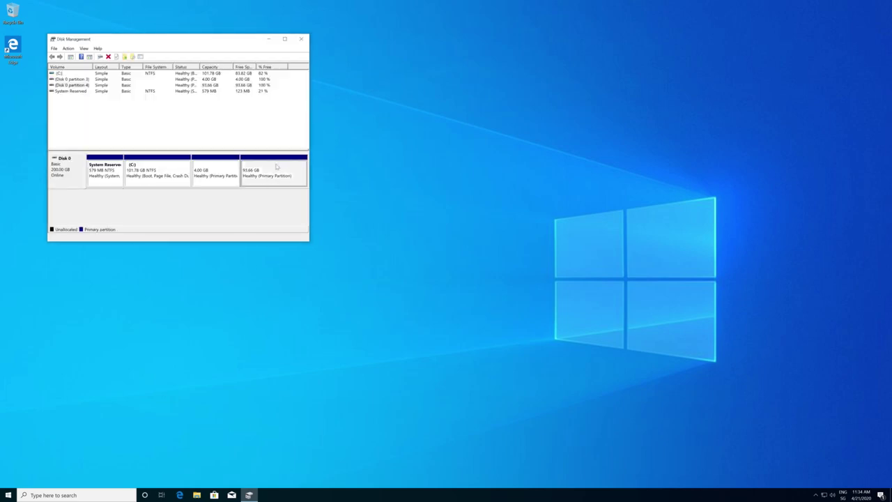
{"action": "left_click", "coordinate": [219, 179]}
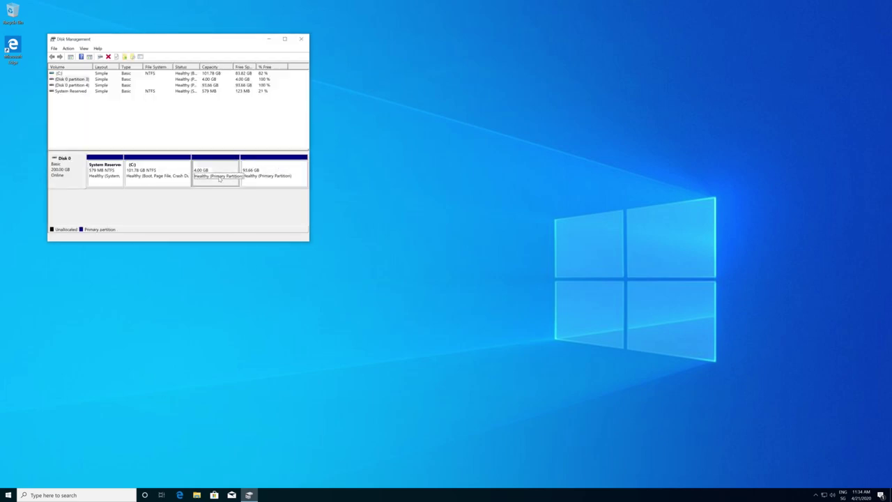
{"action": "left_click", "coordinate": [301, 39]}
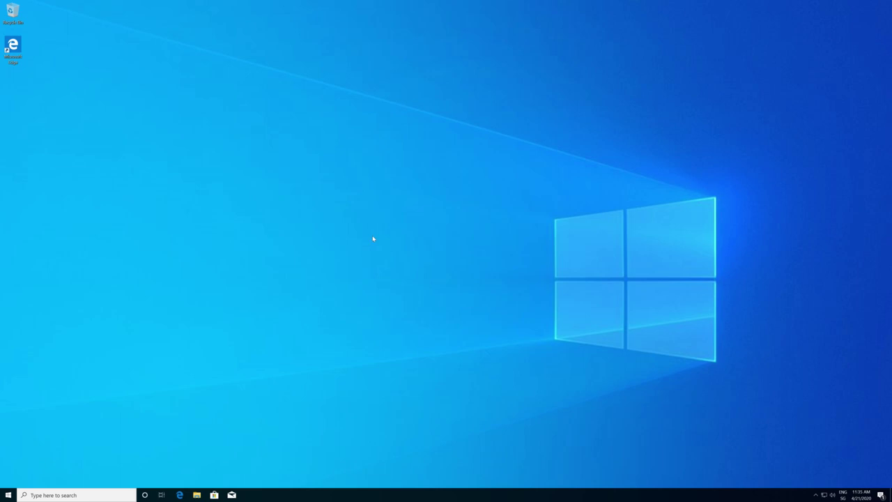
Launch Microsoft Edge, maximize its window and search the web for "linux reader".
{"action": "left_click", "coordinate": [179, 495]}
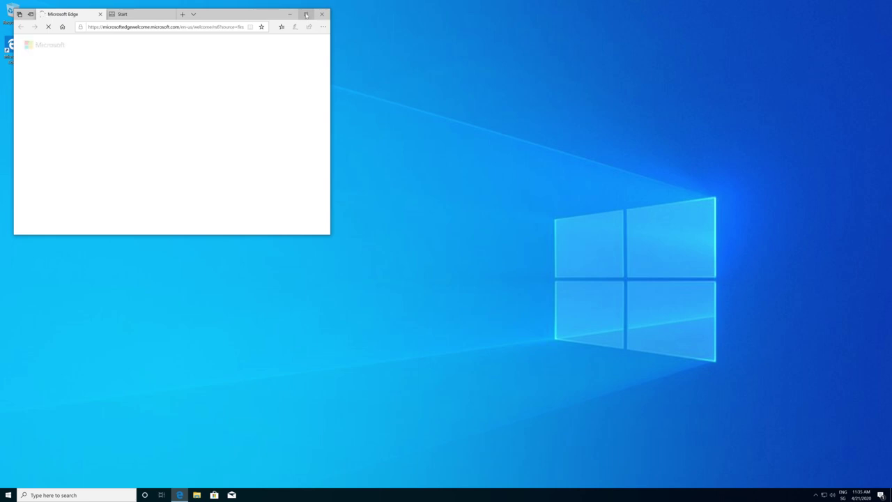
{"action": "left_click", "coordinate": [305, 14]}
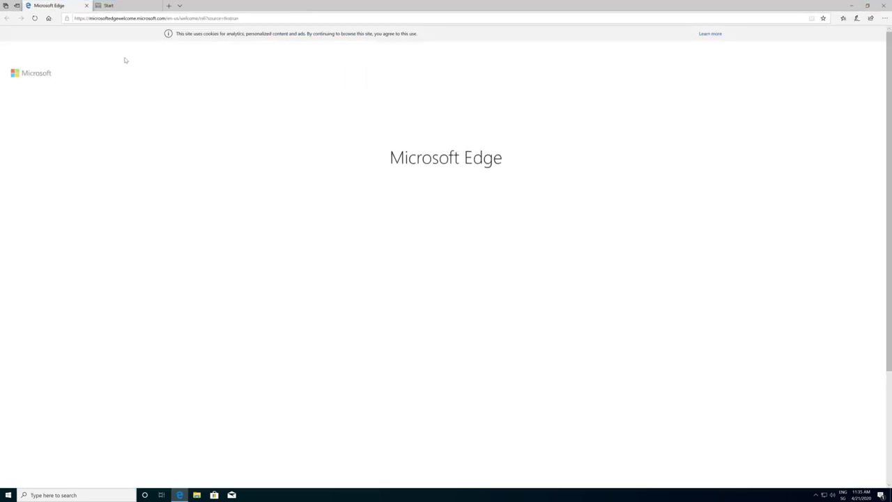
{"action": "left_click", "coordinate": [143, 15]}
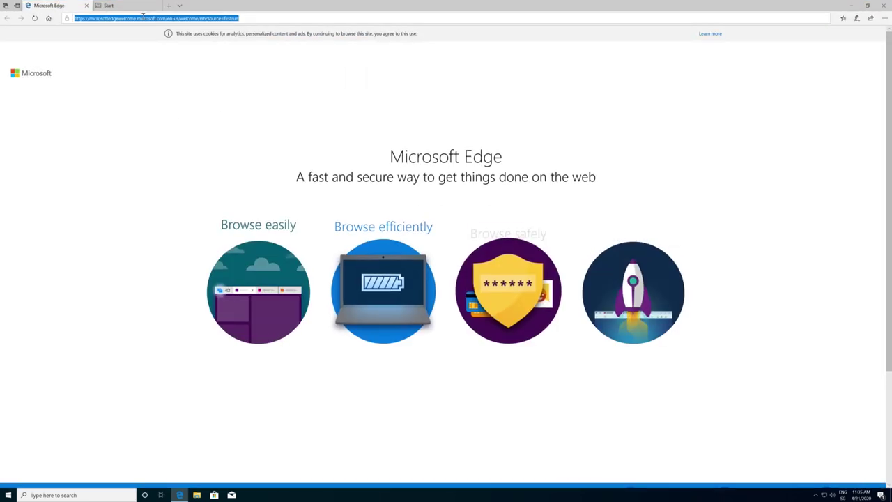
{"action": "key", "text": "BackSpace"}
{"action": "type", "text": "how reader"}
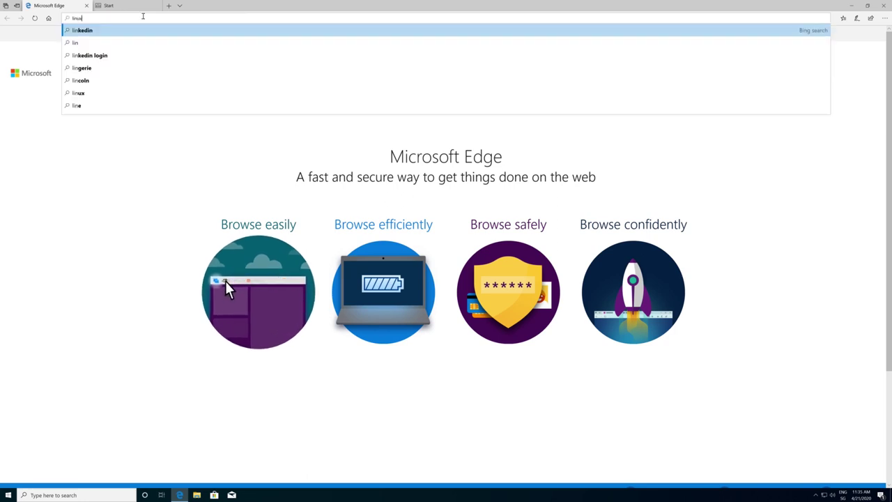
{"action": "key", "text": "Return"}
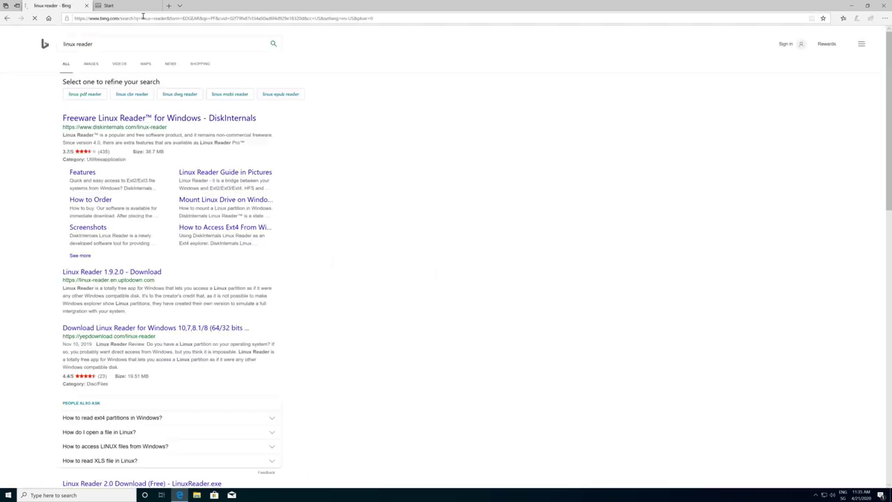
Download the free Linux_Reader.exe from the DiskInternals site, run it and allow it to make changes.
{"action": "left_click", "coordinate": [102, 120]}
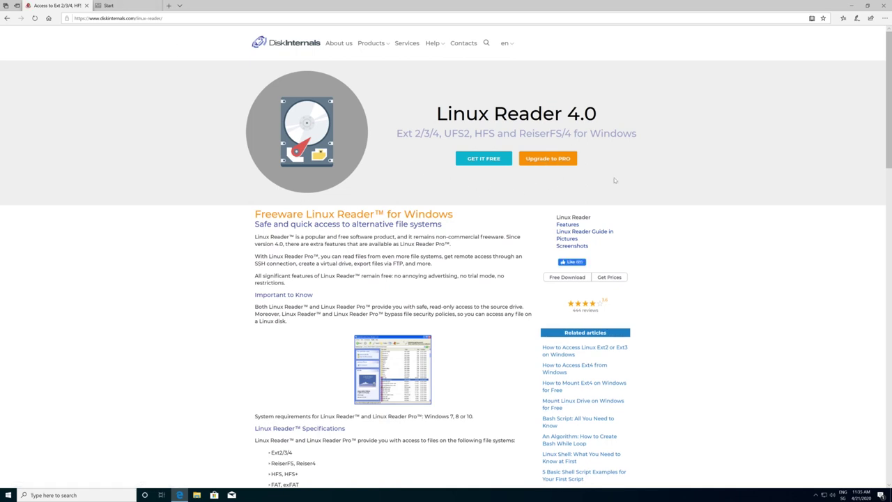
{"action": "left_click", "coordinate": [480, 161]}
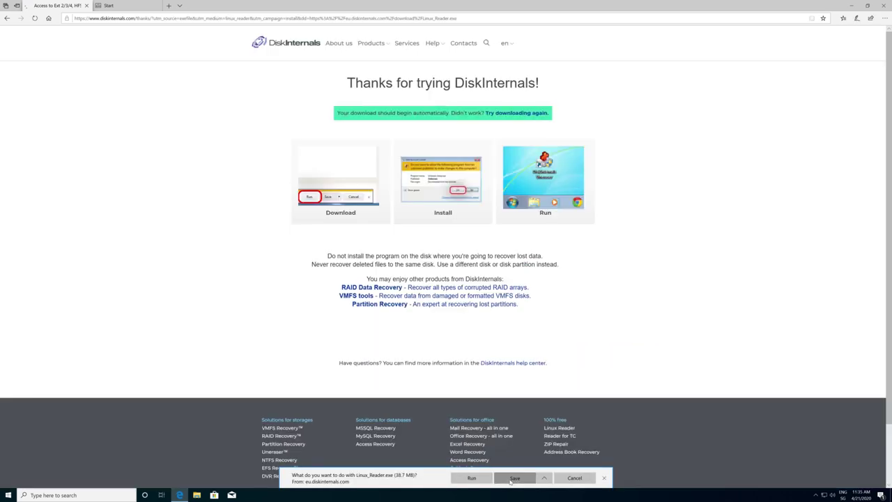
{"action": "left_click", "coordinate": [512, 480]}
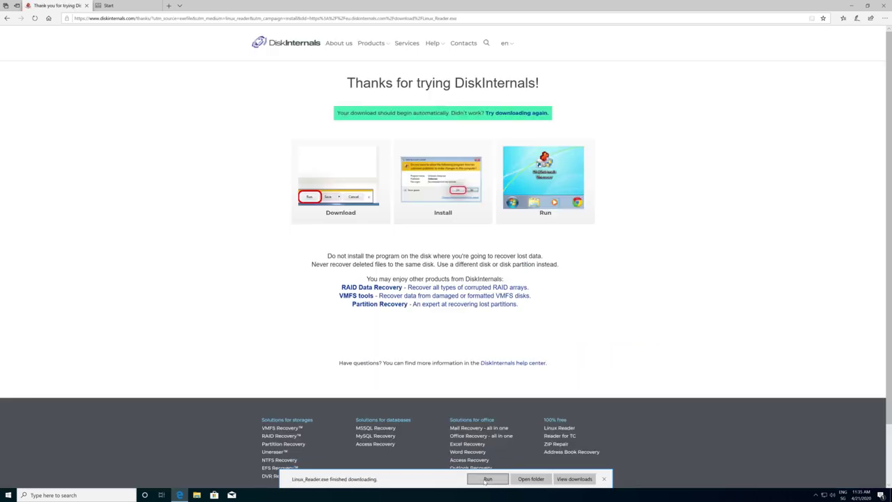
{"action": "left_click", "coordinate": [485, 481]}
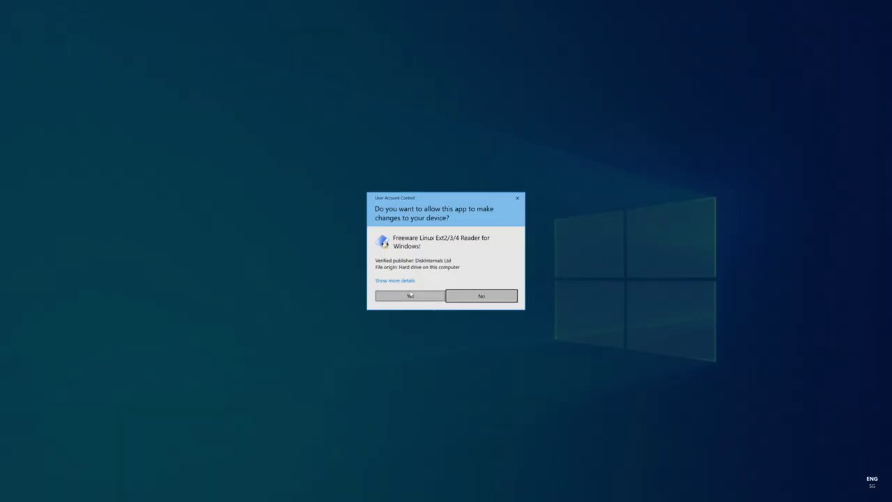
{"action": "left_click", "coordinate": [411, 294]}
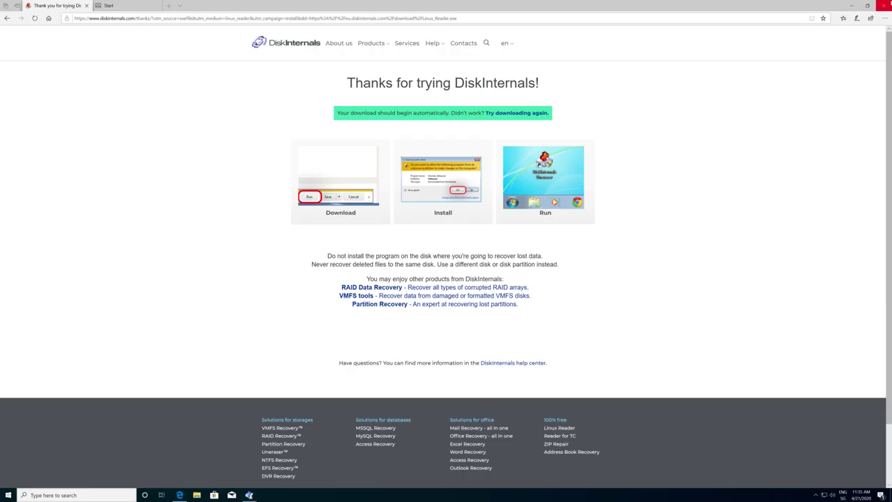
Close Edge and complete the DiskInternals Linux Reader setup, keeping the option to run the program on finish.
{"action": "left_click", "coordinate": [888, 4]}
{"action": "left_click", "coordinate": [411, 264]}
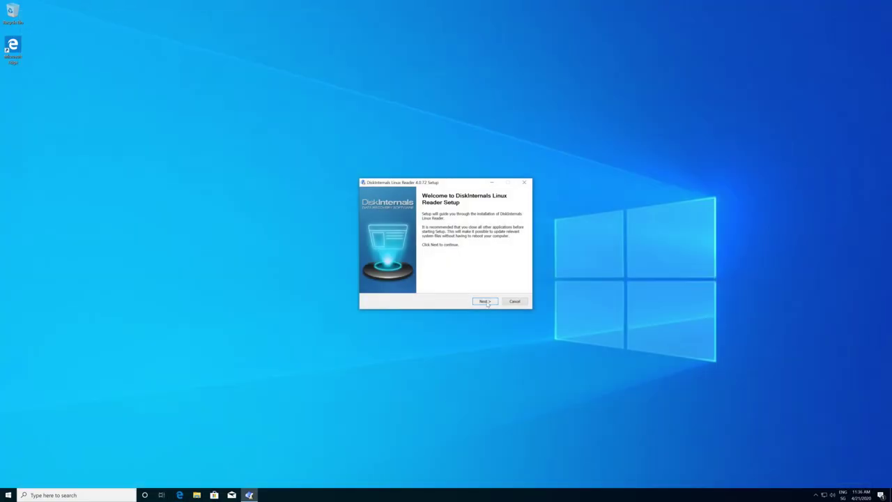
{"action": "left_click", "coordinate": [485, 301]}
{"action": "left_click", "coordinate": [486, 301]}
{"action": "left_click", "coordinate": [485, 301]}
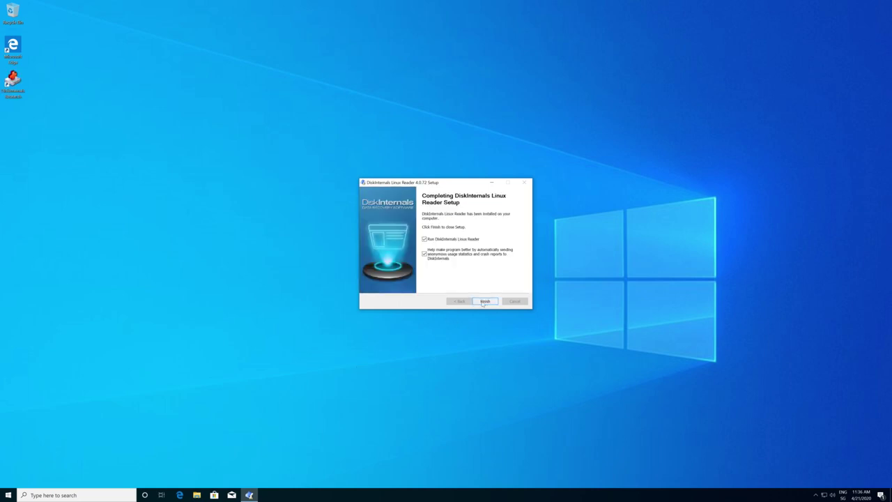
{"action": "left_click", "coordinate": [485, 301]}
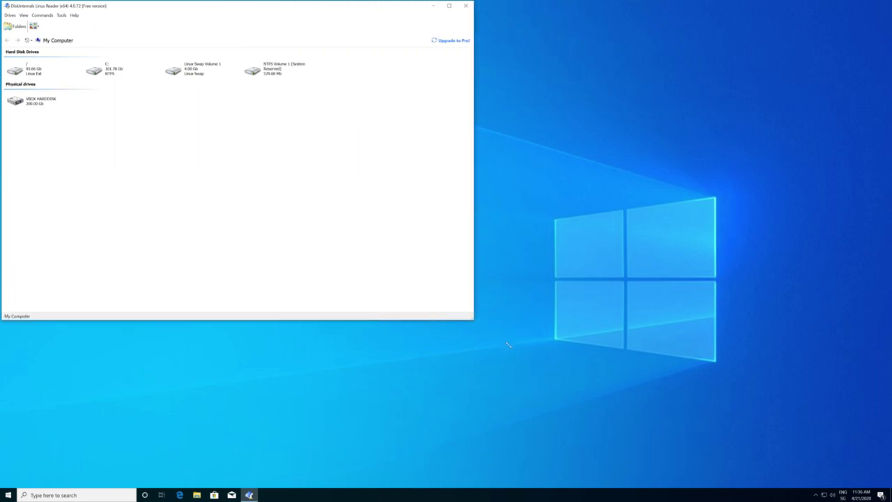
Move the Linux Reader window toward the screen's centre and browse the Linux Ext drive to the user's folder inside home.
{"action": "left_click_drag", "start_coordinate": [215, 10], "coordinate": [381, 58]}
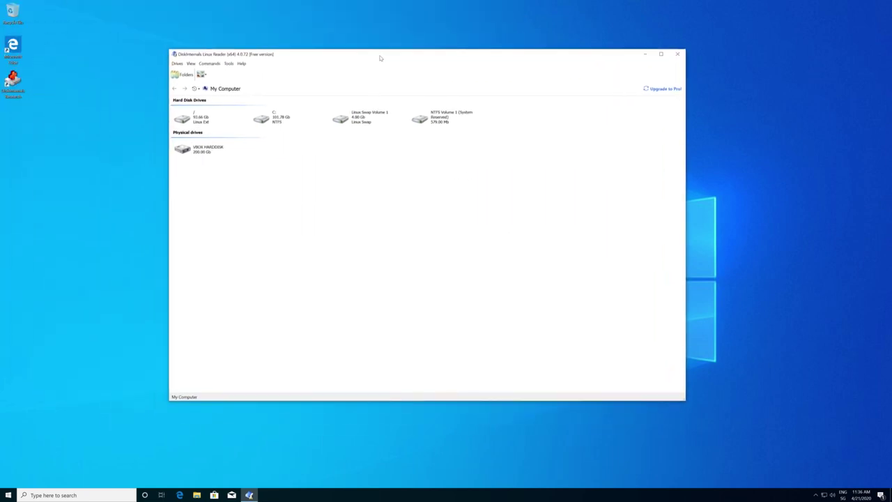
{"action": "double_click", "coordinate": [196, 120]}
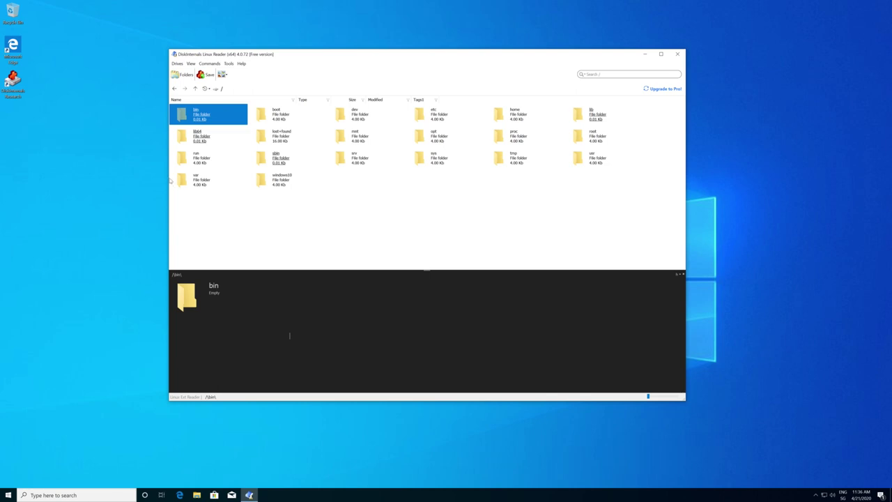
{"action": "left_click", "coordinate": [524, 115]}
{"action": "double_click", "coordinate": [524, 115]}
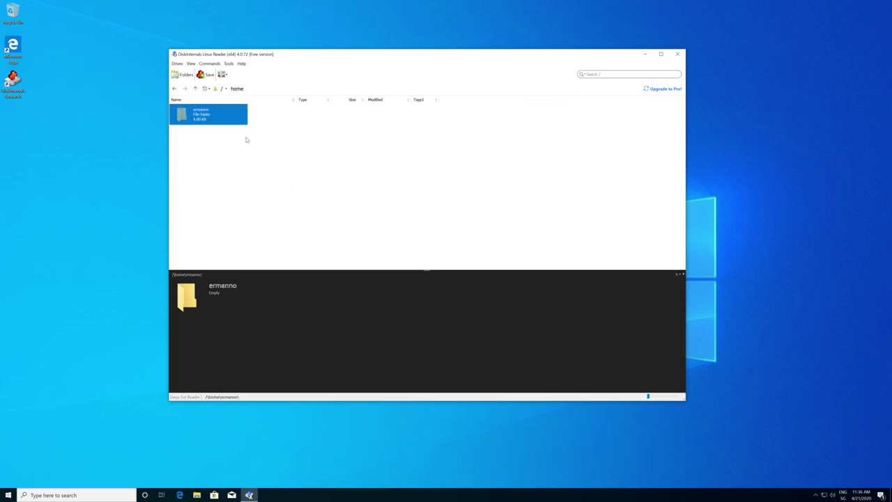
{"action": "double_click", "coordinate": [200, 117]}
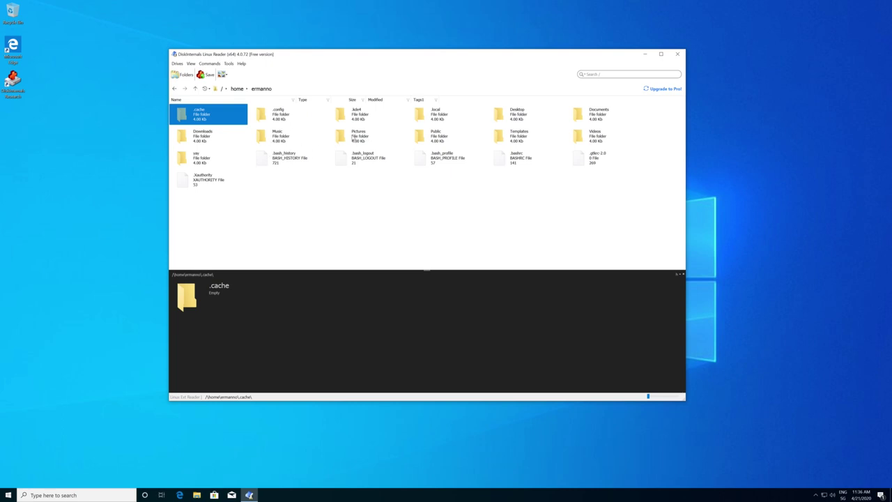
Look inside the Linux user's Pictures folder, and close Linux Reader, confirming the exit.
{"action": "double_click", "coordinate": [353, 138]}
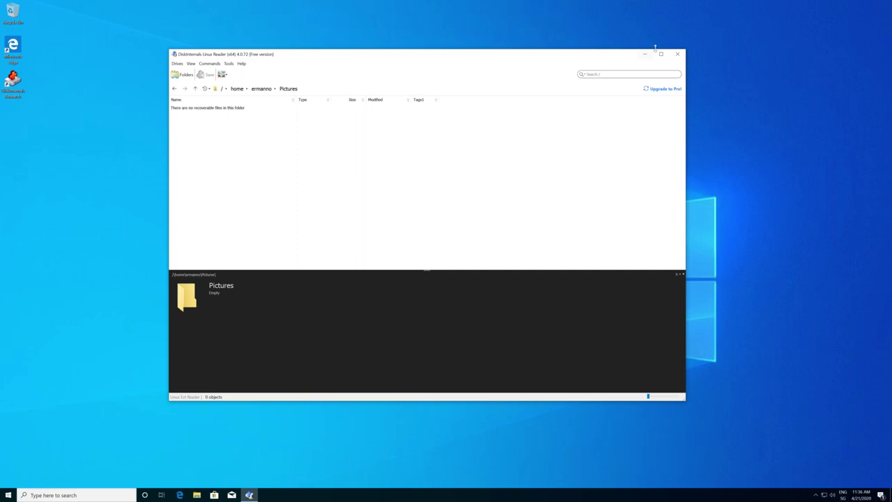
{"action": "left_click", "coordinate": [678, 53]}
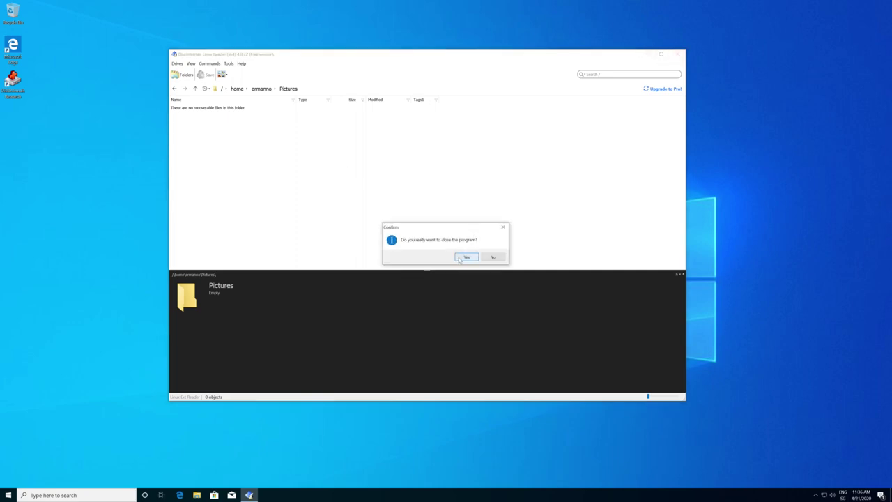
{"action": "left_click", "coordinate": [466, 257]}
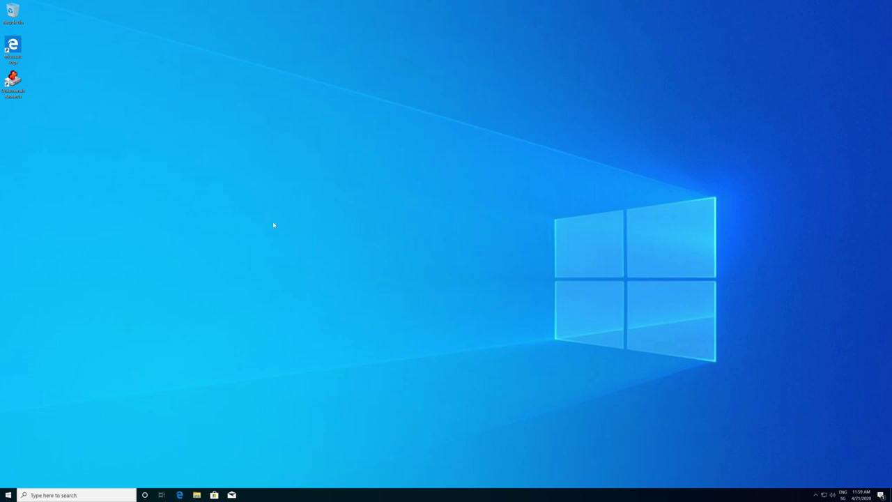
Open Disk Management and delete the two Linux partitions on Disk 0, the 93.66 GB one and the 4.00 GB one.
{"action": "right_click", "coordinate": [8, 495]}
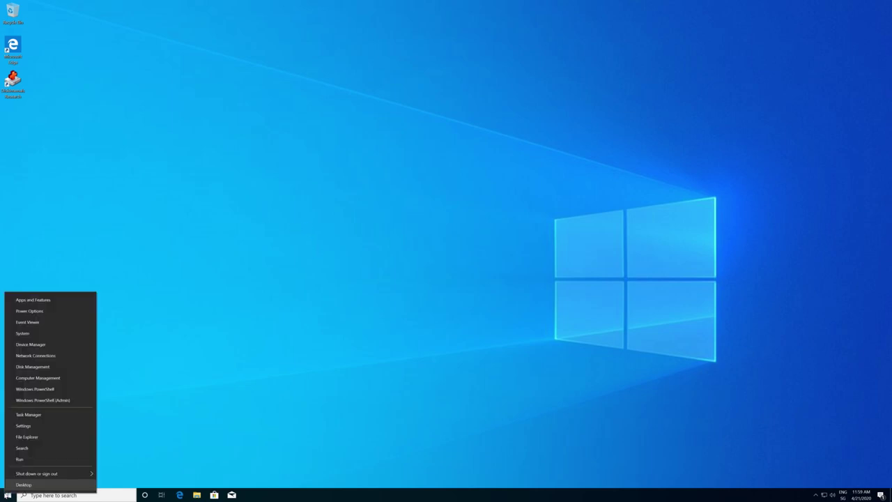
{"action": "left_click", "coordinate": [37, 367]}
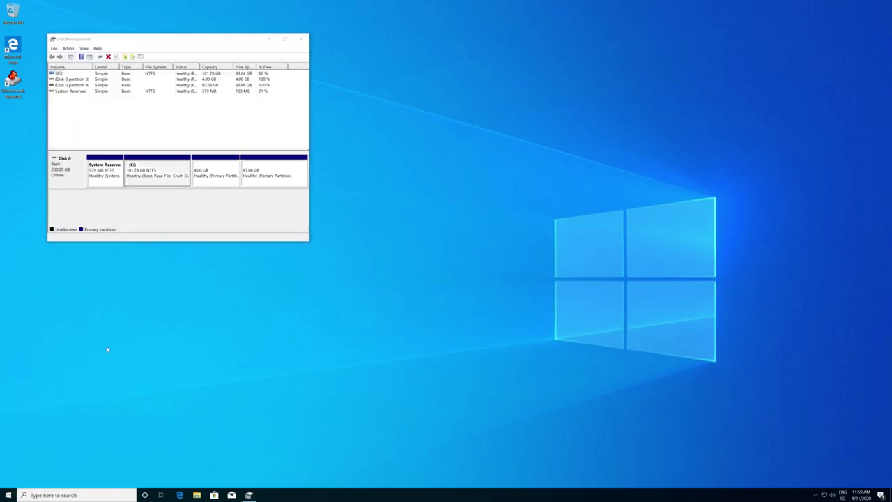
{"action": "right_click", "coordinate": [265, 173]}
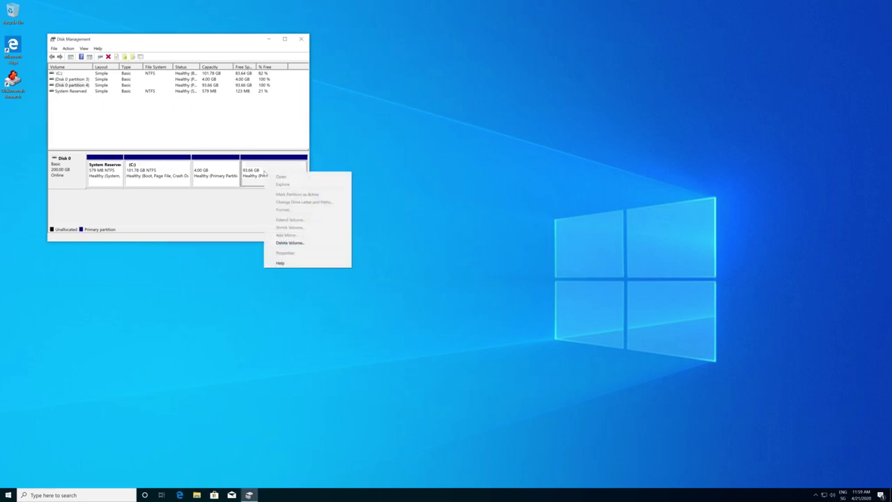
{"action": "left_click", "coordinate": [281, 244]}
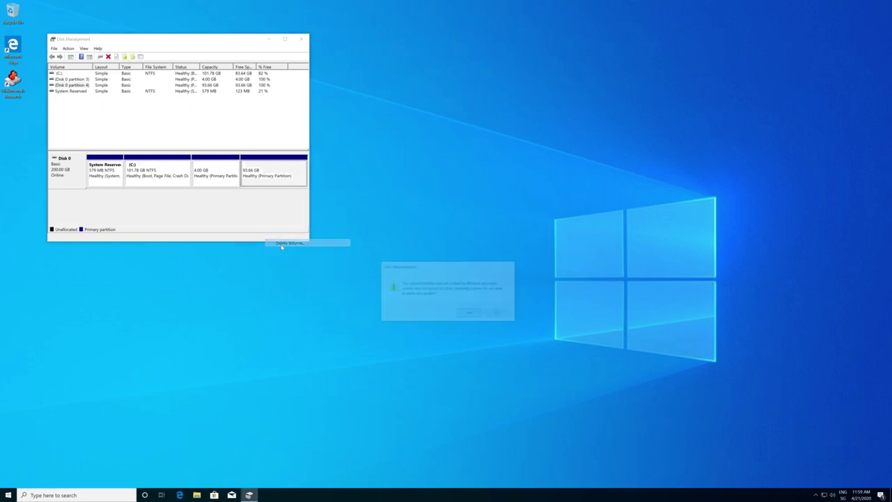
{"action": "left_click", "coordinate": [464, 315]}
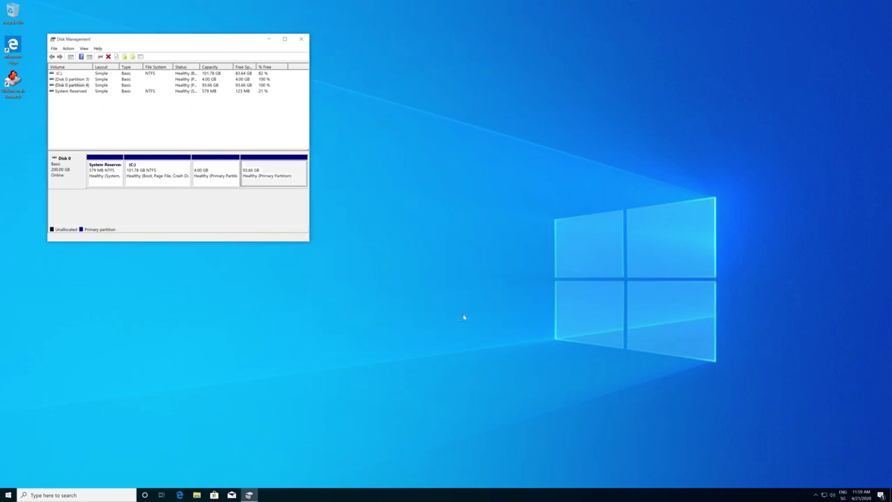
{"action": "right_click", "coordinate": [217, 170]}
{"action": "left_click", "coordinate": [234, 241]}
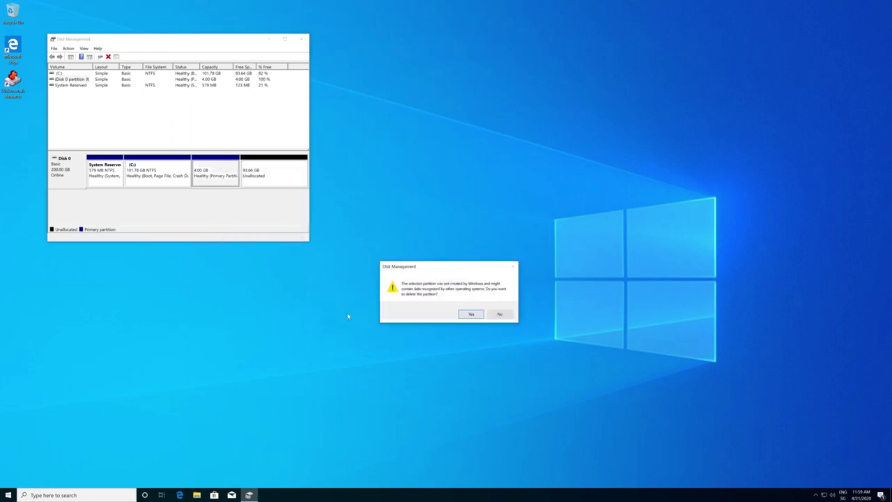
{"action": "key", "text": "Return"}
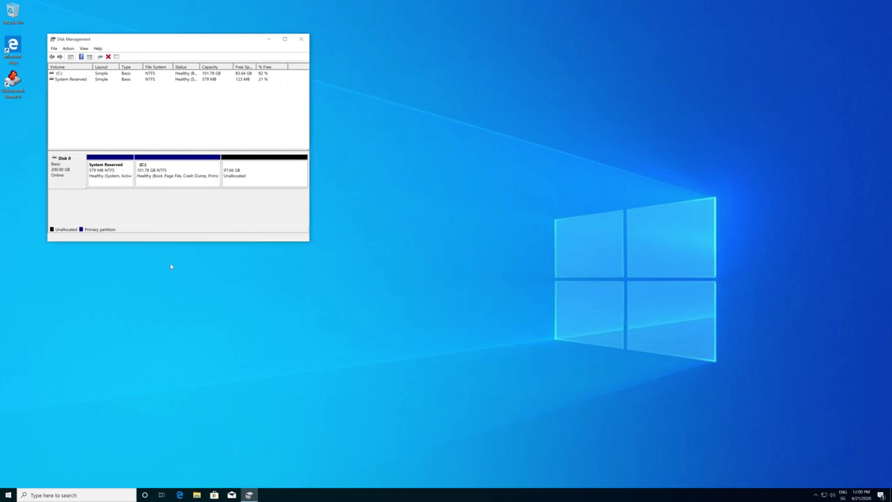
Extend the C: volume with all the unallocated space on Disk 0, and close Disk Management.
{"action": "right_click", "coordinate": [178, 170]}
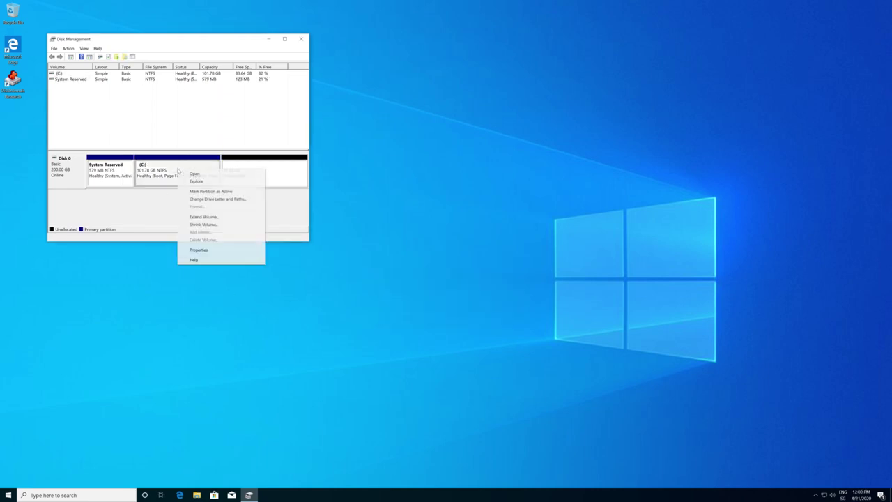
{"action": "left_click", "coordinate": [194, 217]}
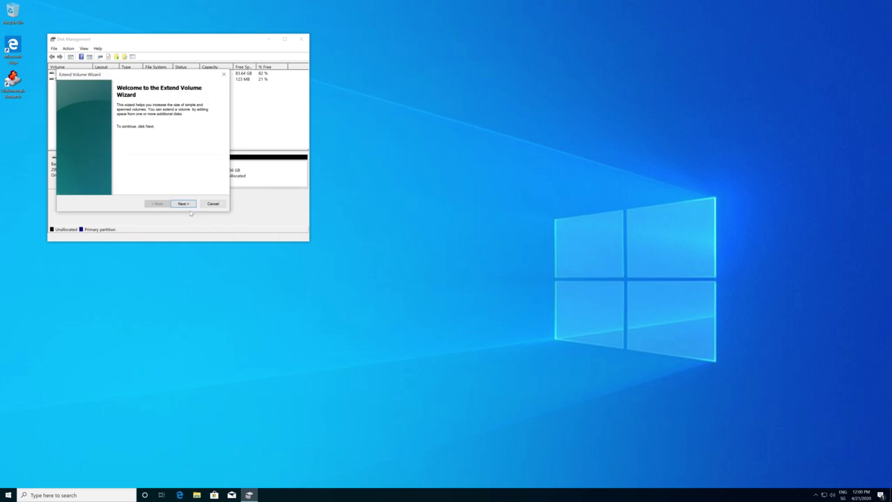
{"action": "left_click", "coordinate": [183, 203]}
{"action": "left_click", "coordinate": [183, 204]}
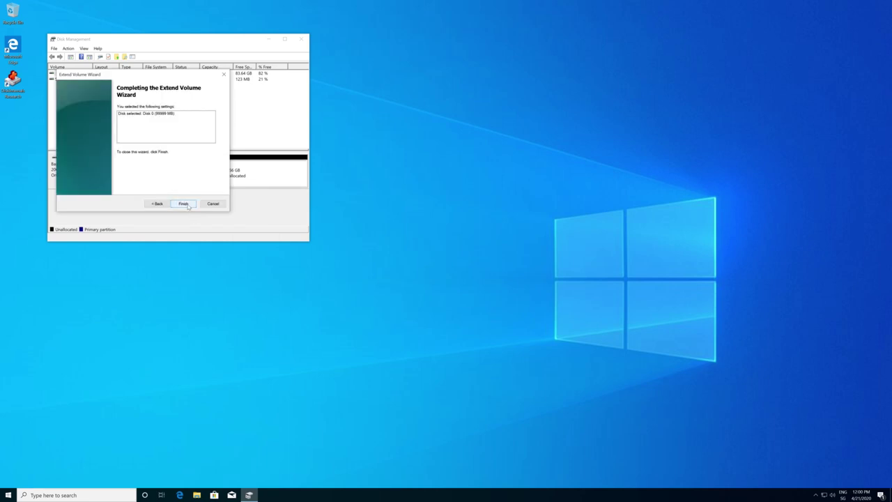
{"action": "left_click", "coordinate": [183, 204]}
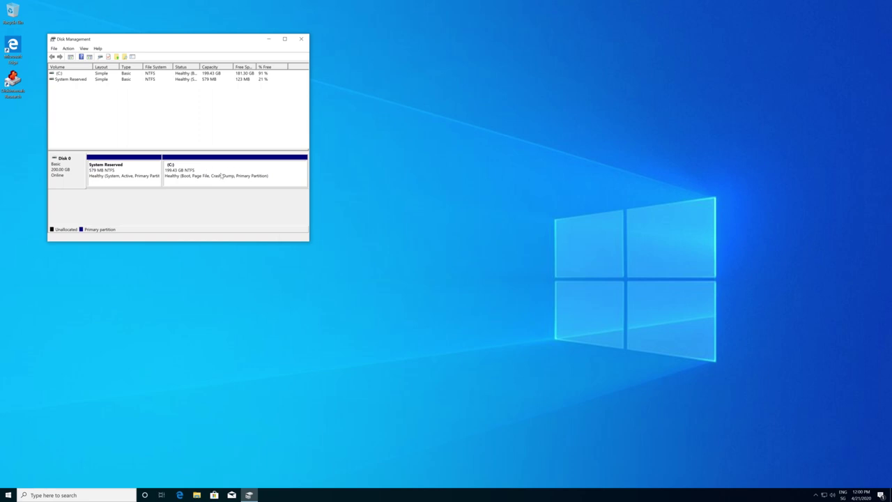
{"action": "left_click", "coordinate": [272, 177]}
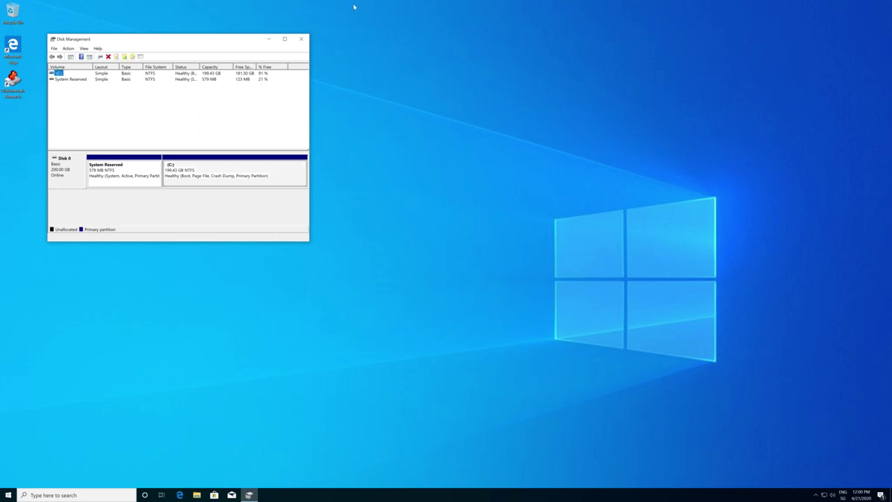
{"action": "left_click", "coordinate": [301, 39]}
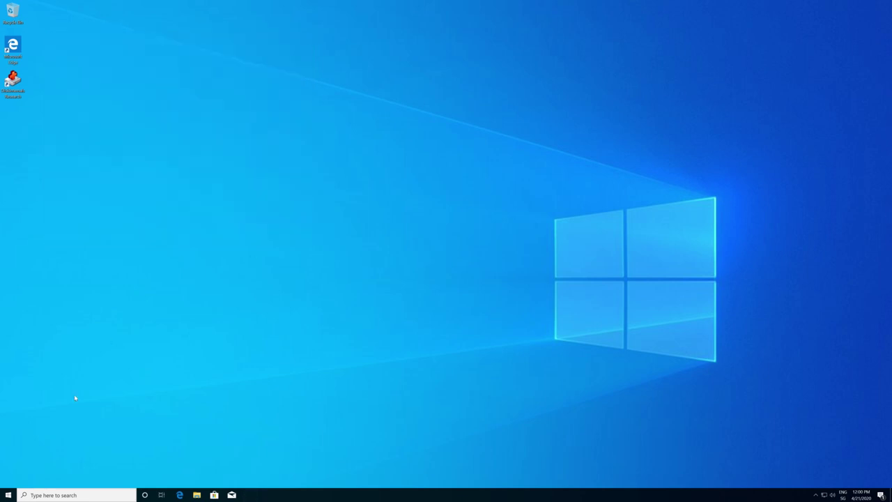
Restart the machine into Windows Setup, choose the keyboard or input method and continue past the language preferences.
{"action": "left_click", "coordinate": [7, 495]}
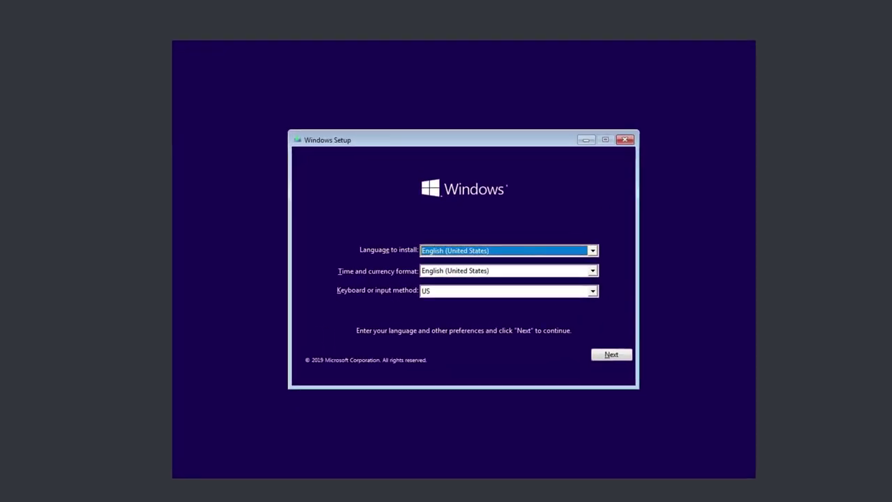
{"action": "left_click", "coordinate": [593, 292]}
{"action": "scroll", "coordinate": [598, 303], "scroll_direction": "up", "scroll_amount": 3}
{"action": "scroll", "coordinate": [597, 307], "scroll_direction": "up", "scroll_amount": 5}
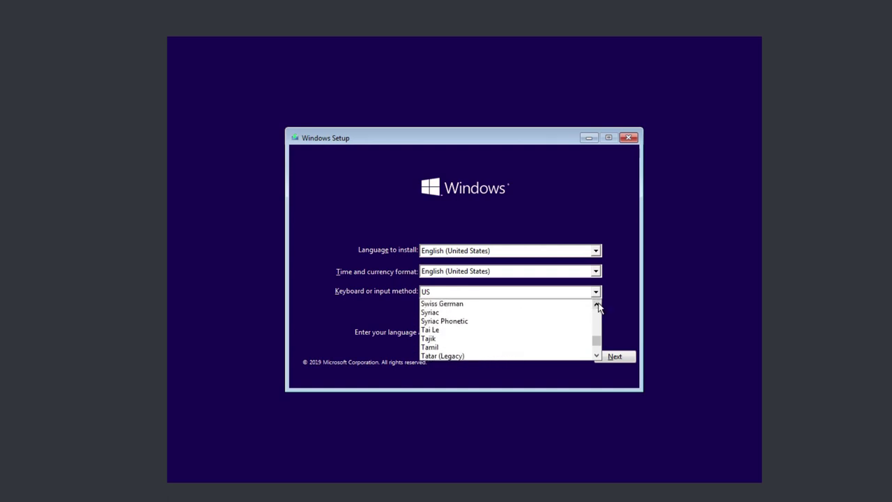
{"action": "left_click", "coordinate": [535, 306]}
{"action": "left_click", "coordinate": [608, 358]}
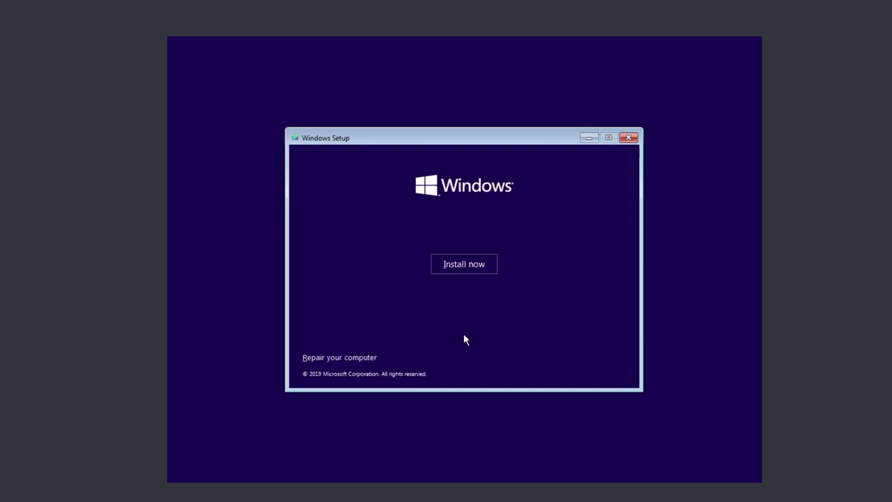
Open the Command Prompt from the repair options of Windows Setup and run bootrec.exe /fixmbr.
{"action": "left_click", "coordinate": [327, 359]}
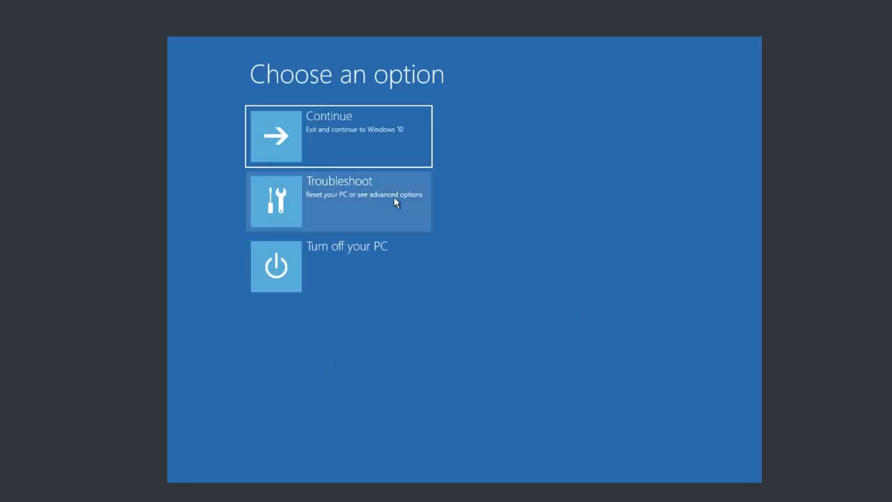
{"action": "left_click", "coordinate": [342, 206]}
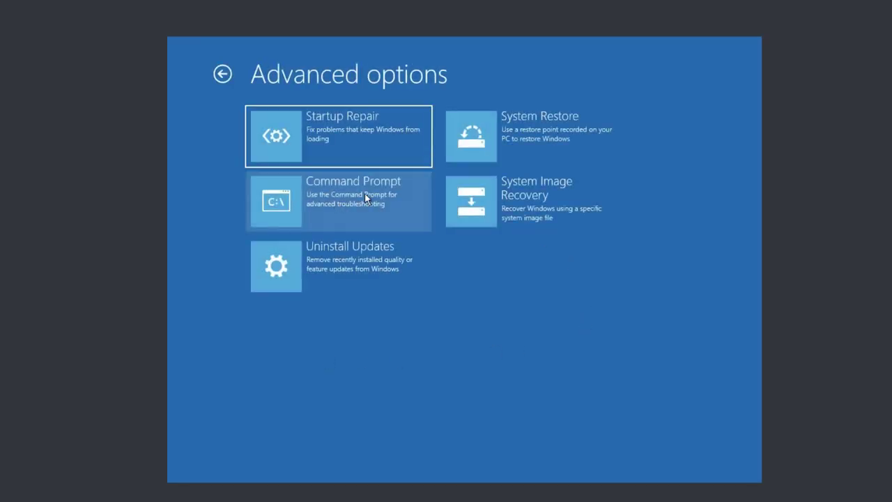
{"action": "left_click", "coordinate": [342, 202]}
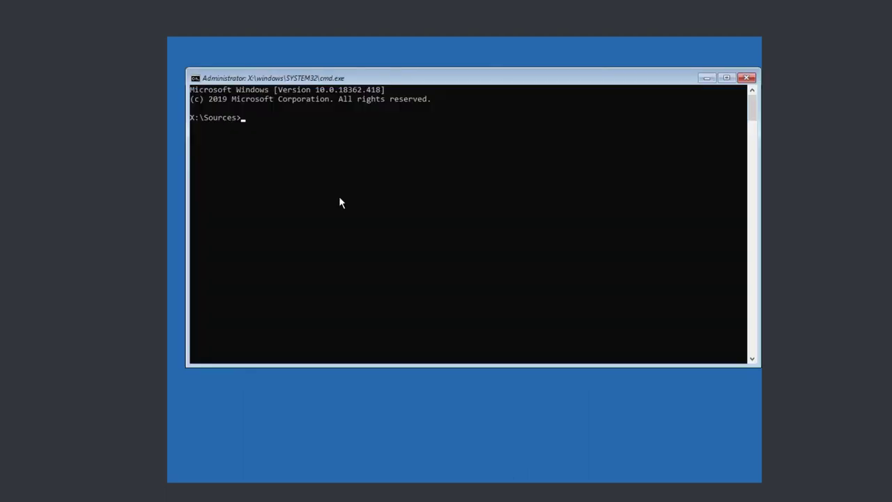
{"action": "type", "text": "bootrec.exe /fixmbr"}
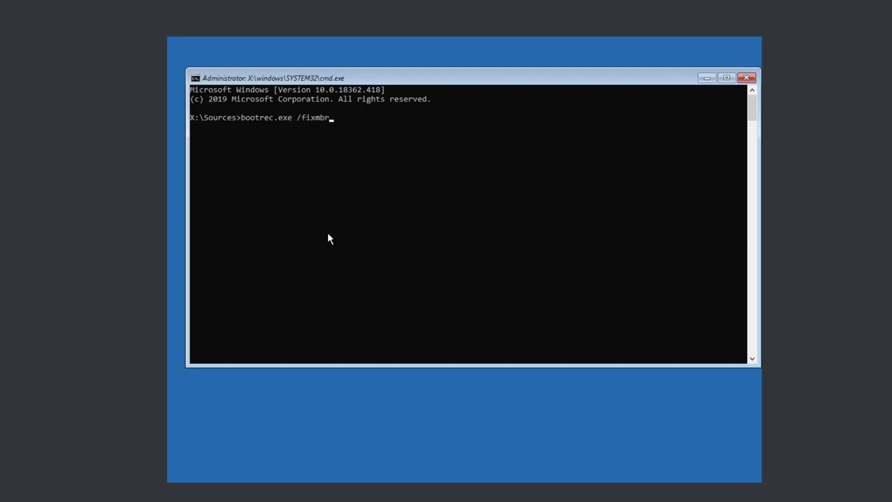
{"action": "key", "text": "Return"}
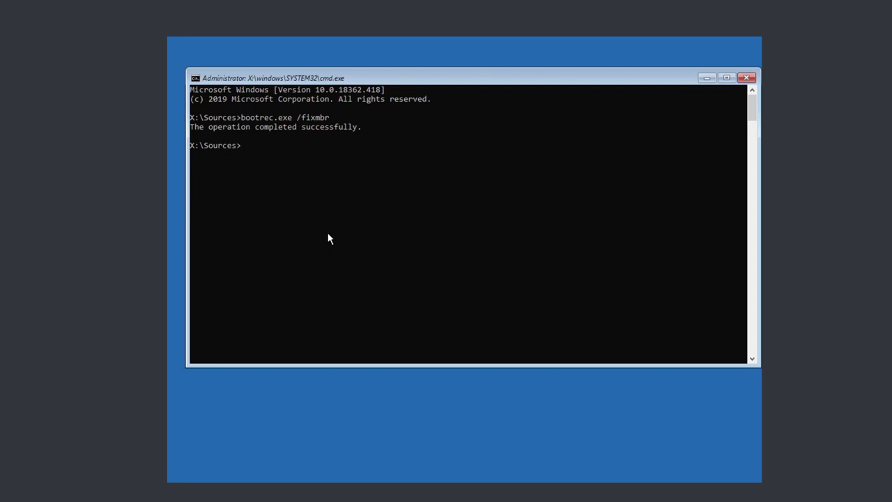
Exit the Command Prompt and turn off the PC from the recovery options.
{"action": "type", "text": "exit"}
{"action": "key", "text": "Return"}
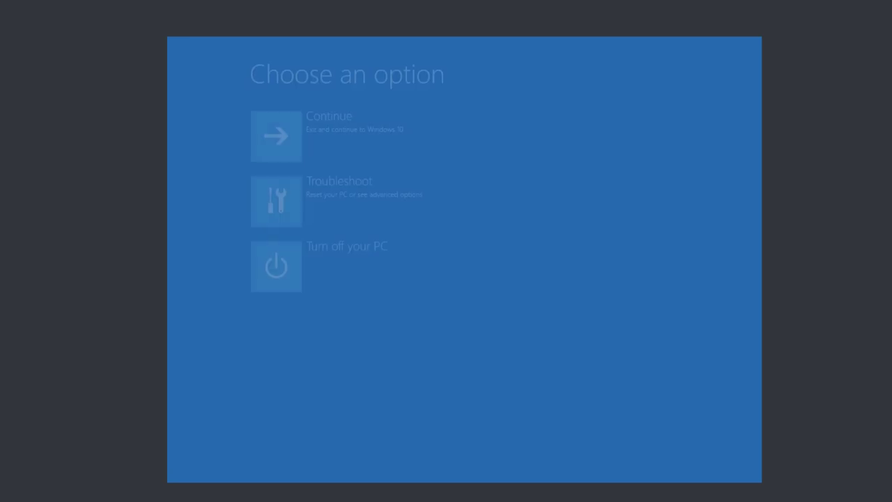
{"action": "key", "text": "Down"}
{"action": "key", "text": "Down"}
{"action": "key", "text": "Return"}
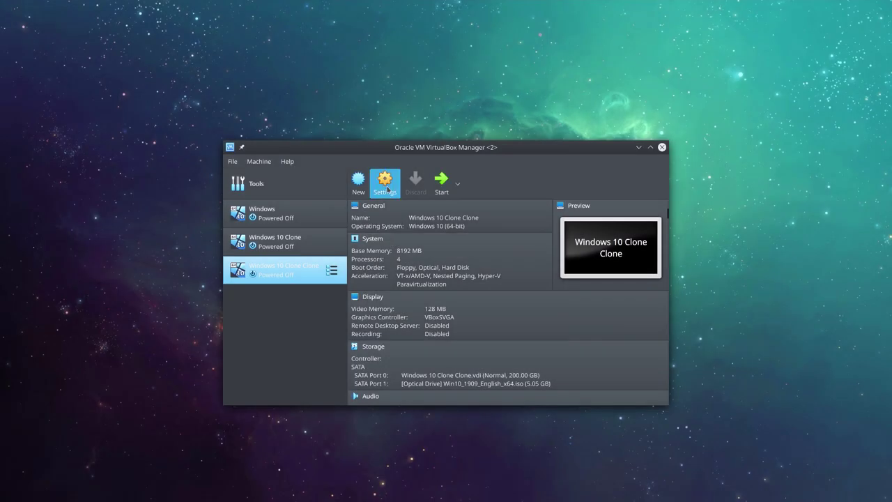
Remove the optical drive holding the Windows 10 ISO from the Windows 10 Clone Clone machine's storage settings.
{"action": "left_click", "coordinate": [385, 182]}
{"action": "left_click", "coordinate": [314, 198]}
{"action": "left_click_drag", "start_coordinate": [367, 205], "coordinate": [397, 210]}
{"action": "left_click", "coordinate": [425, 290]}
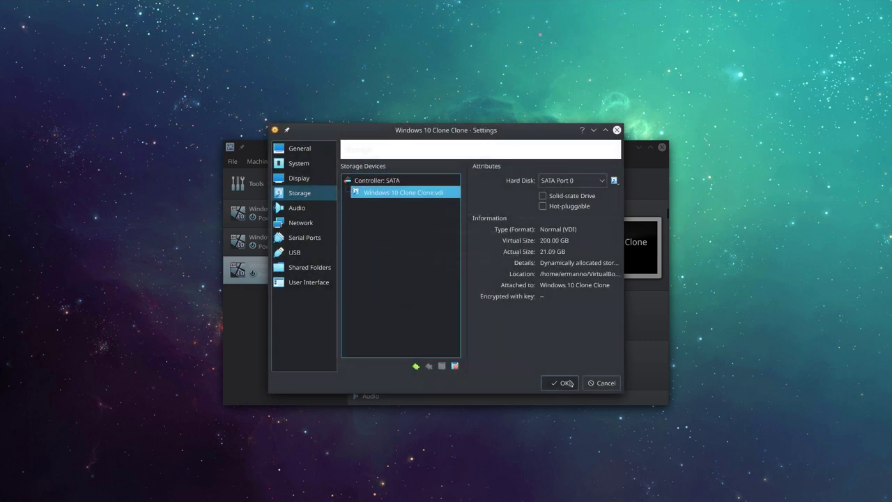
{"action": "left_click", "coordinate": [569, 382]}
Start the Windows 10 Clone Clone virtual machine and sign in to Windows with the account password.
{"action": "left_click", "coordinate": [442, 183]}
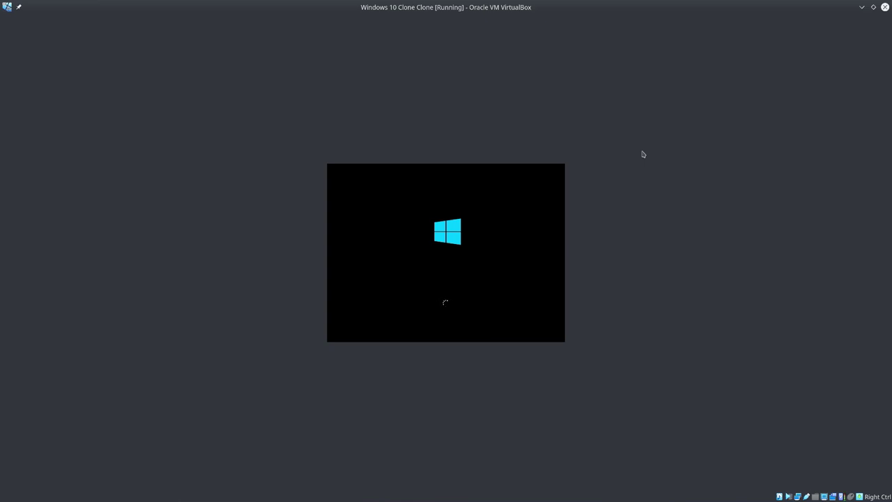
{"action": "type", "text": "•••••••"}
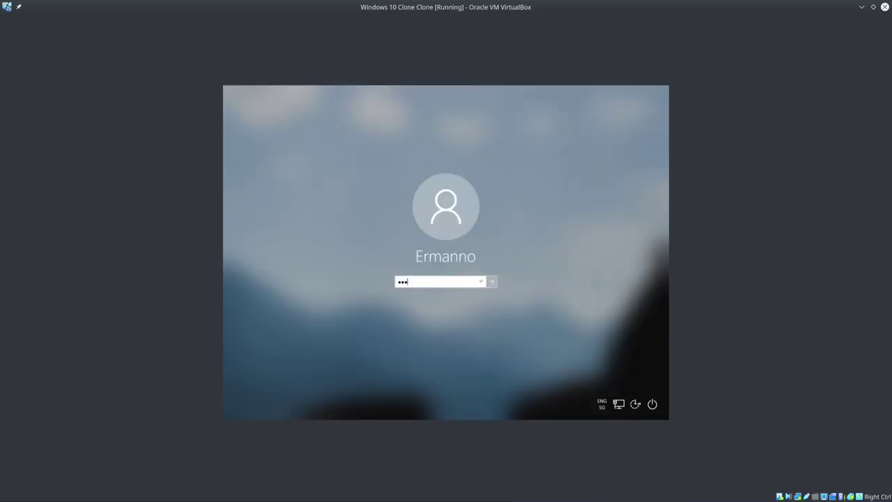
{"action": "type", "text": "•"}
{"action": "key", "text": "Return"}
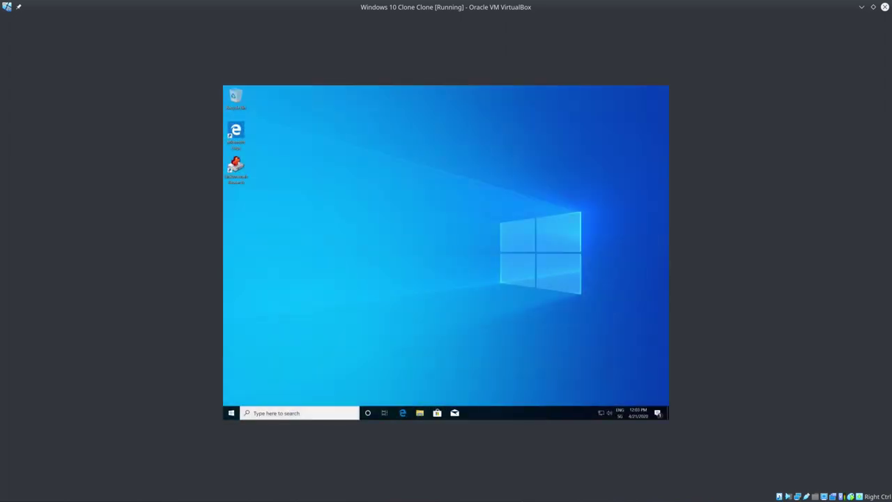